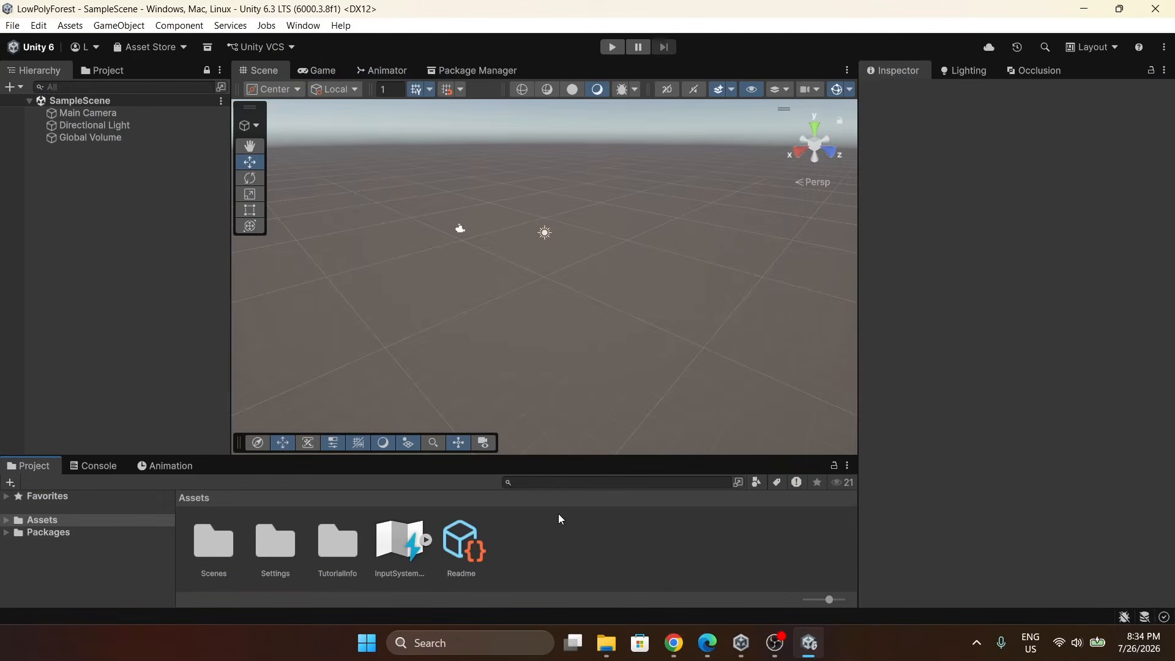
# Remove the Readme assets from the project.
pyautogui.click(466, 547)
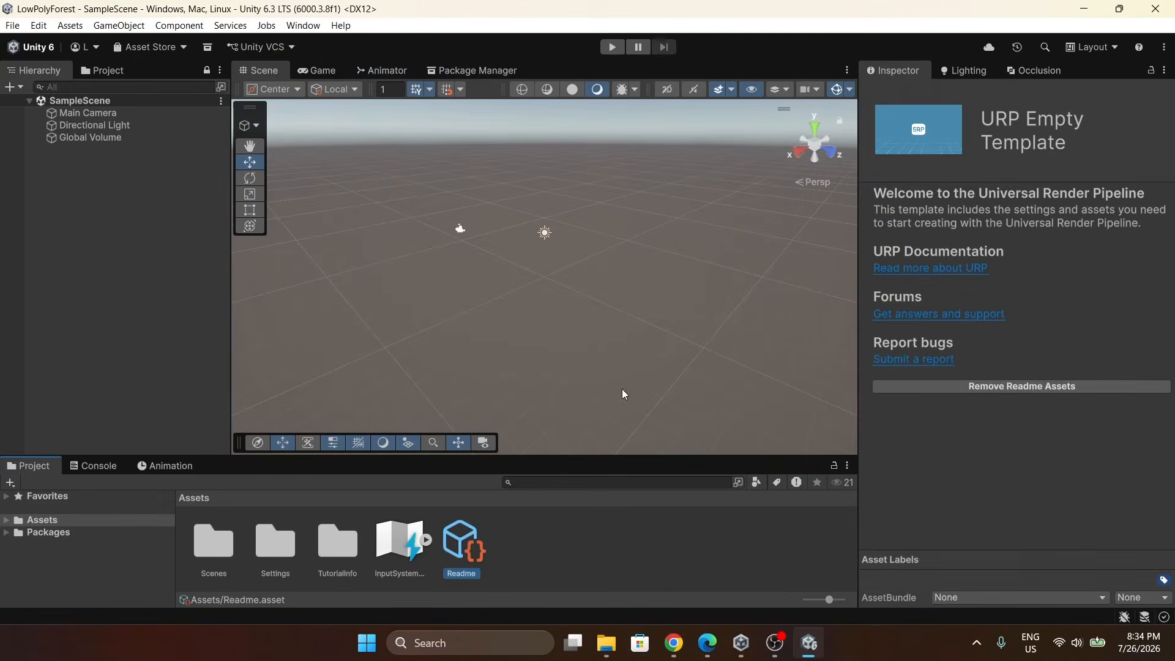
pyautogui.click(942, 387)
pyautogui.click(606, 343)
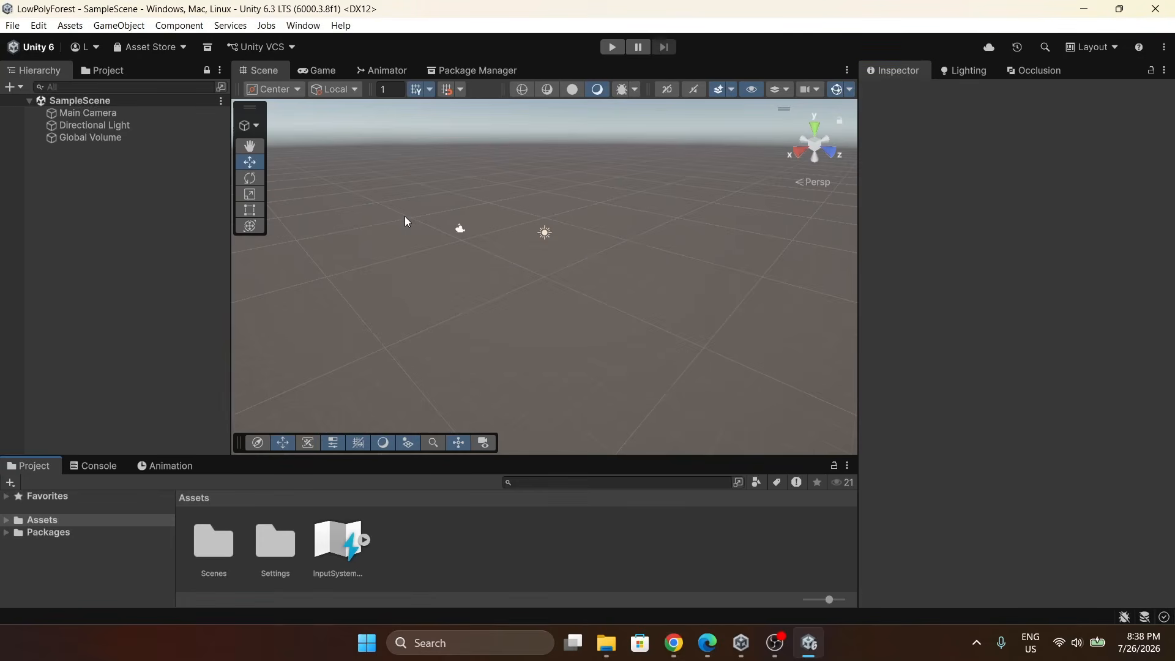
# Import the Ultimate Nature – Starter package from My Assets into the project, skipping the dependency install.
pyautogui.click(304, 25)
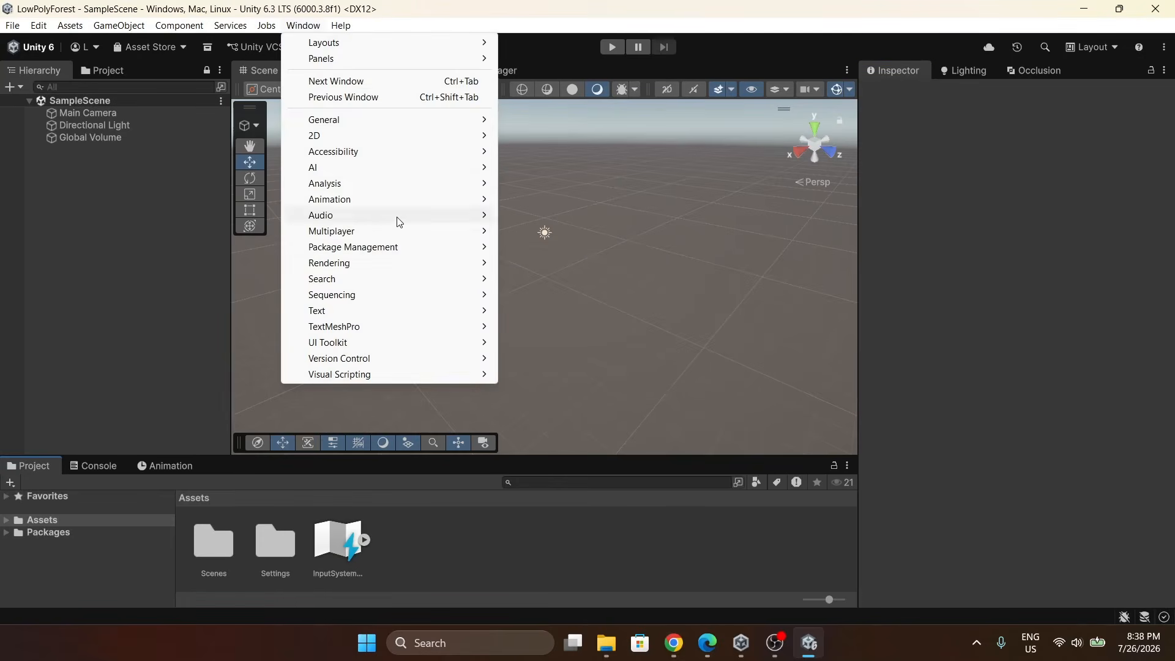
pyautogui.moveTo(403, 255)
pyautogui.click(530, 249)
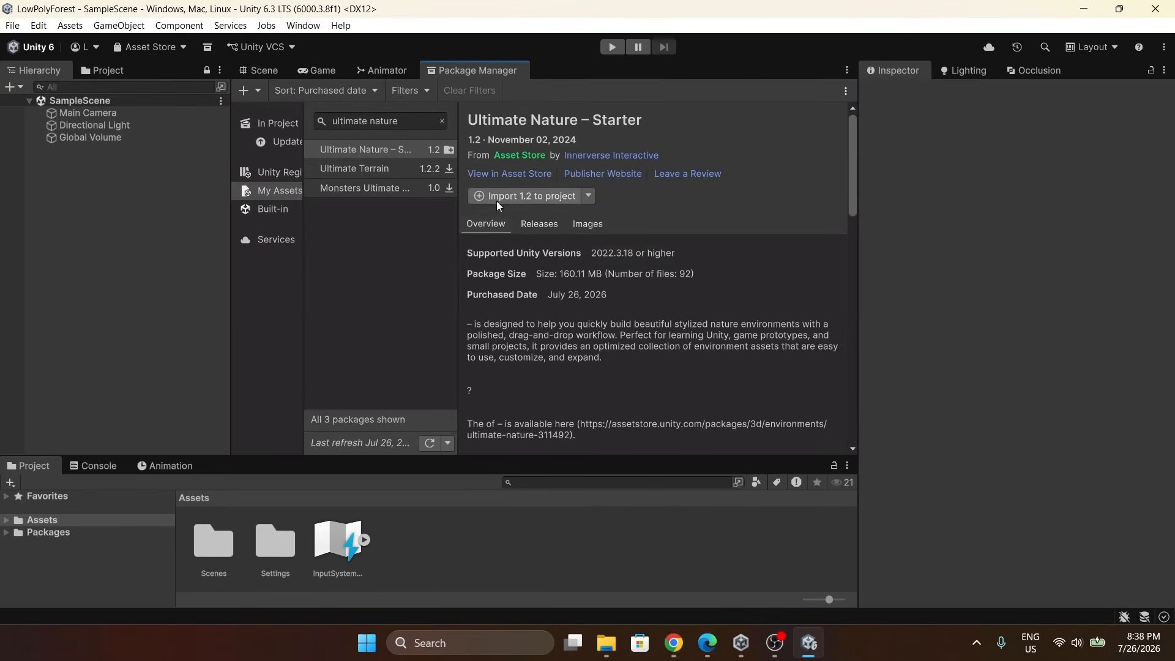
pyautogui.click(515, 195)
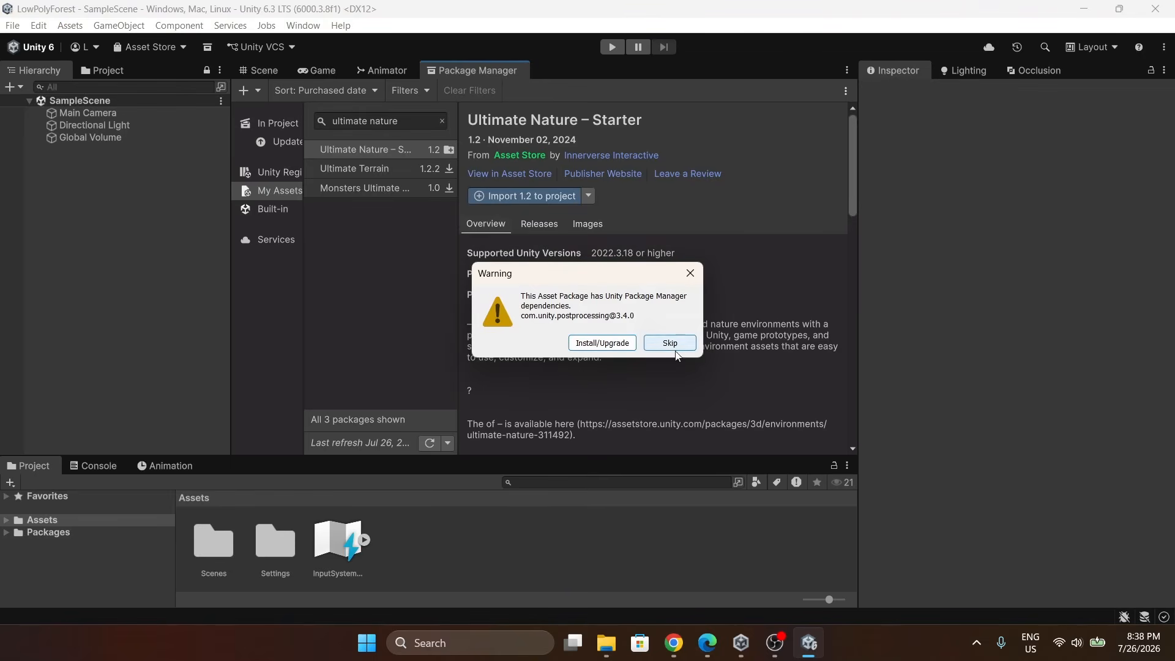
pyautogui.click(670, 343)
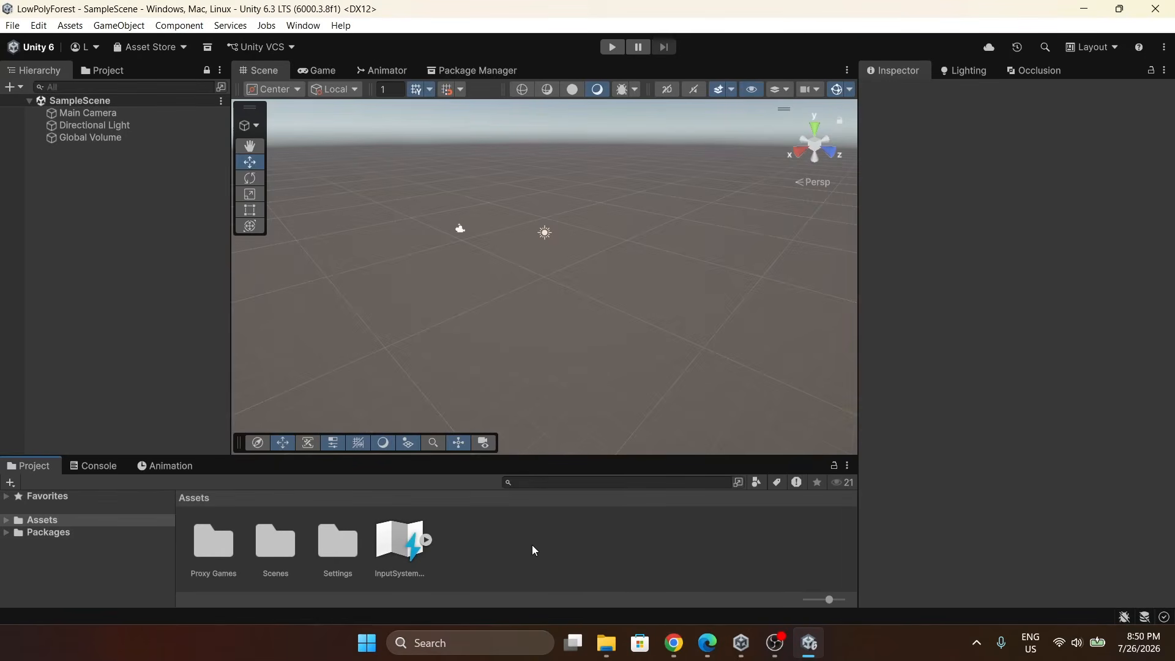
# Open the Stylized Nature Kit Lite Materials folder and select its eight pink materials.
pyautogui.doubleClick(212, 530)
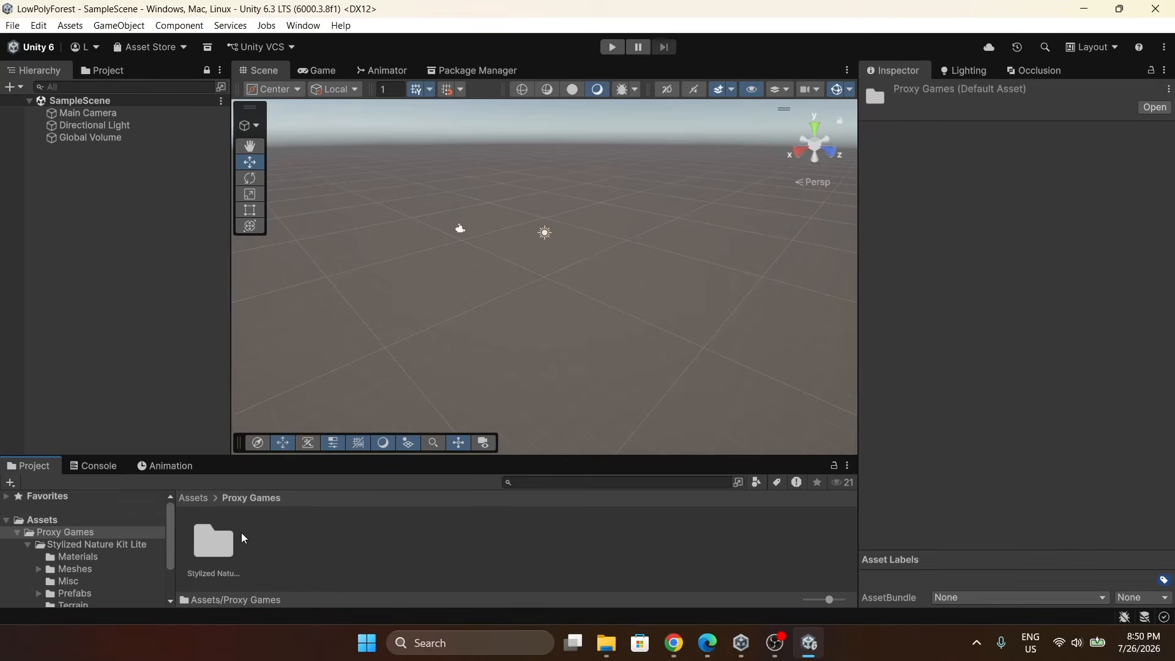
pyautogui.doubleClick(216, 539)
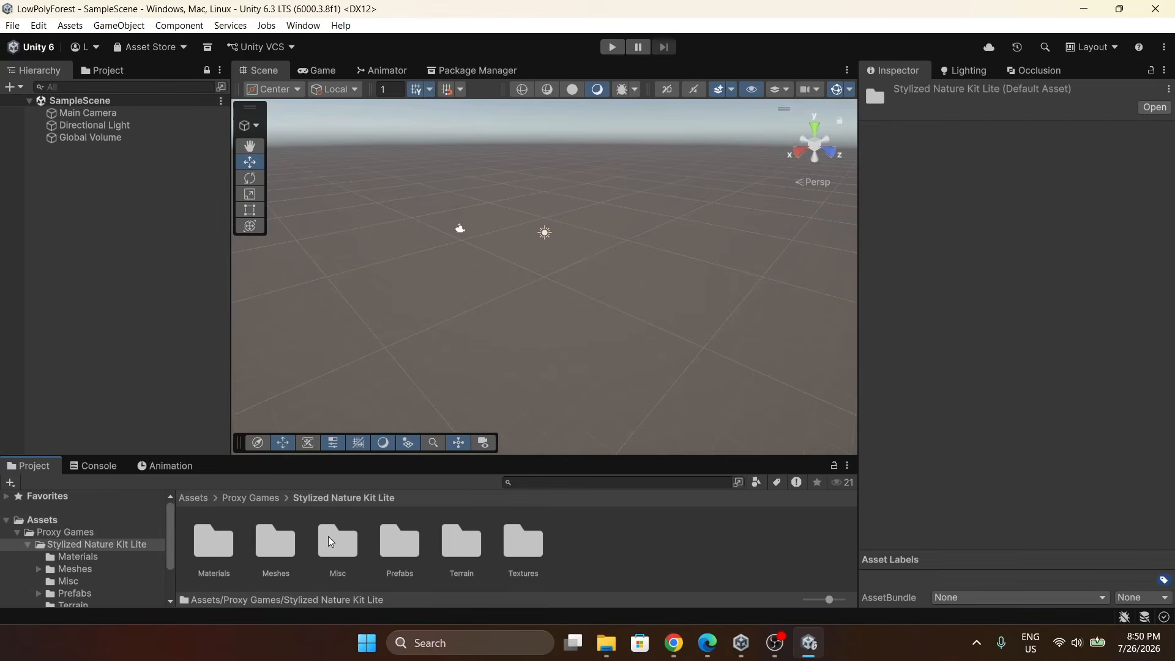
pyautogui.doubleClick(211, 545)
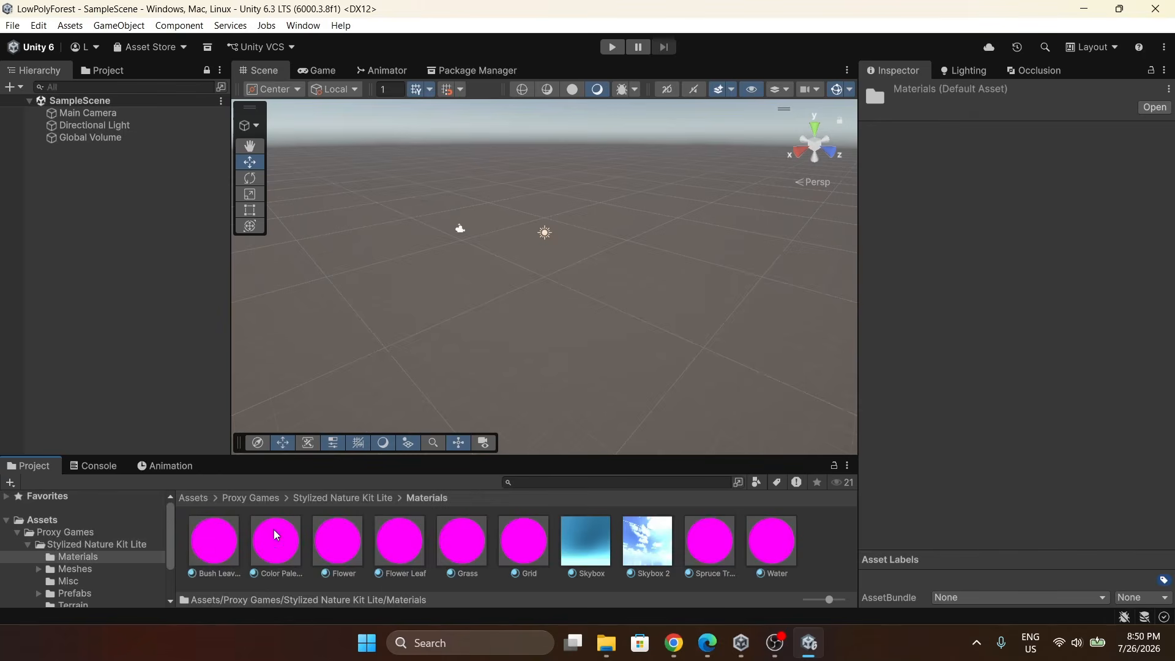
pyautogui.click(215, 545)
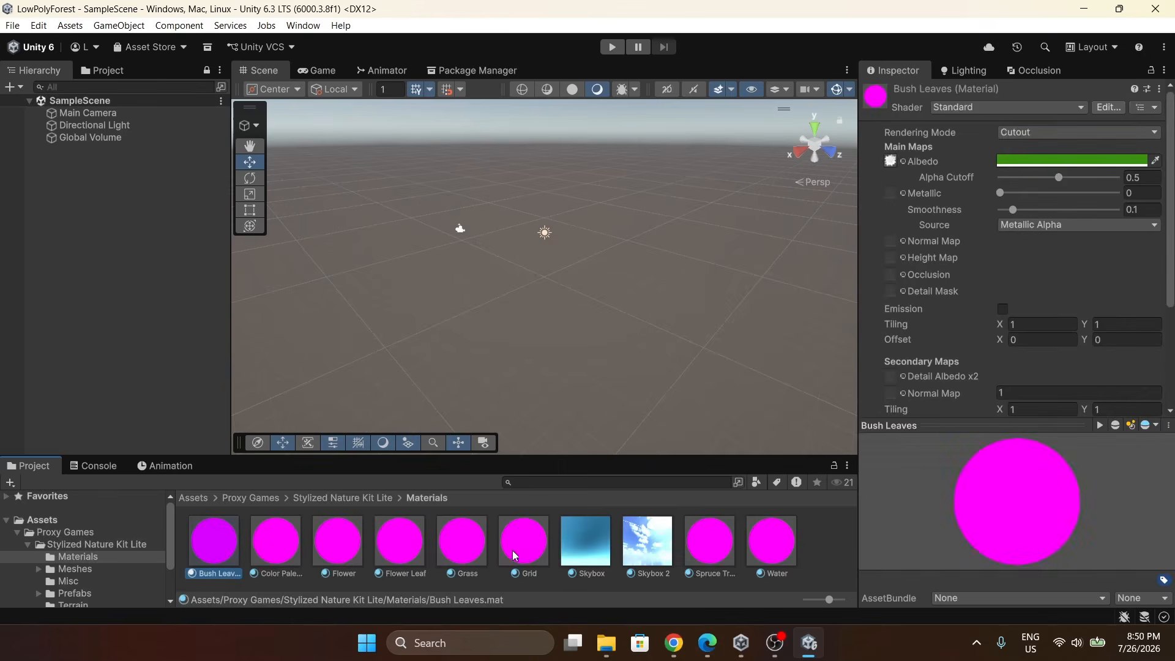
pyautogui.keyDown('shift'); pyautogui.click(521, 554); pyautogui.keyUp('shift')
pyautogui.keyDown('ctrl'); pyautogui.click(712, 547); pyautogui.keyUp('ctrl')
pyautogui.keyDown('ctrl'); pyautogui.click(754, 546); pyautogui.keyUp('ctrl')
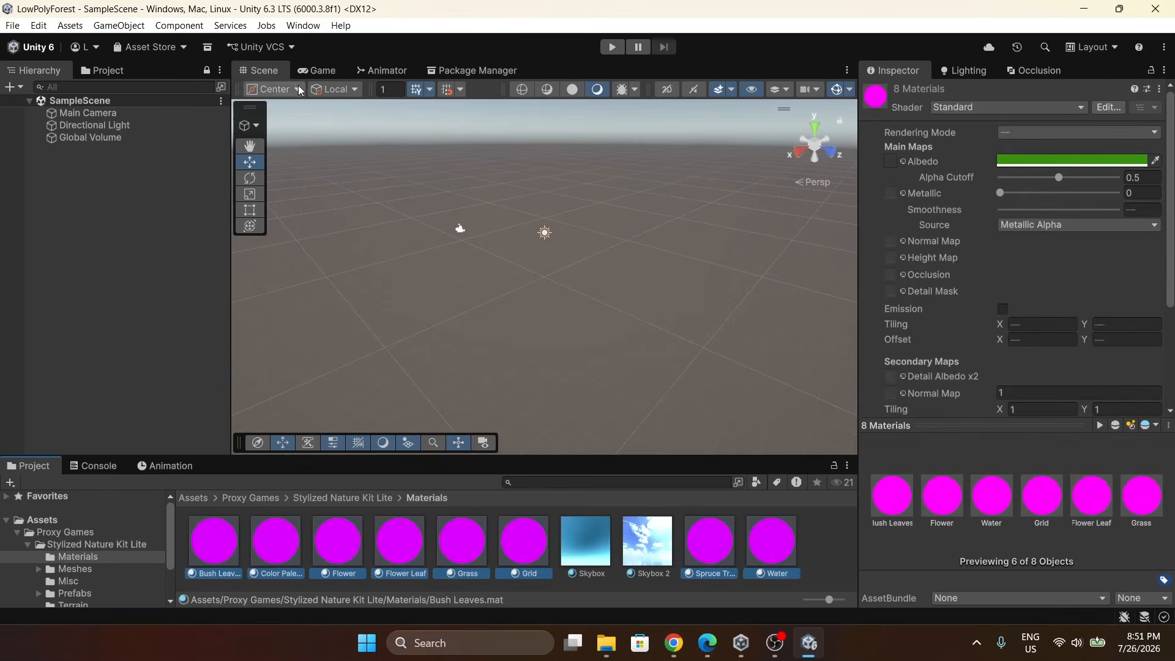
# Convert the selected materials to URP with the Render Pipeline Converter's Material Upgrade, then close the converter.
pyautogui.click(301, 26)
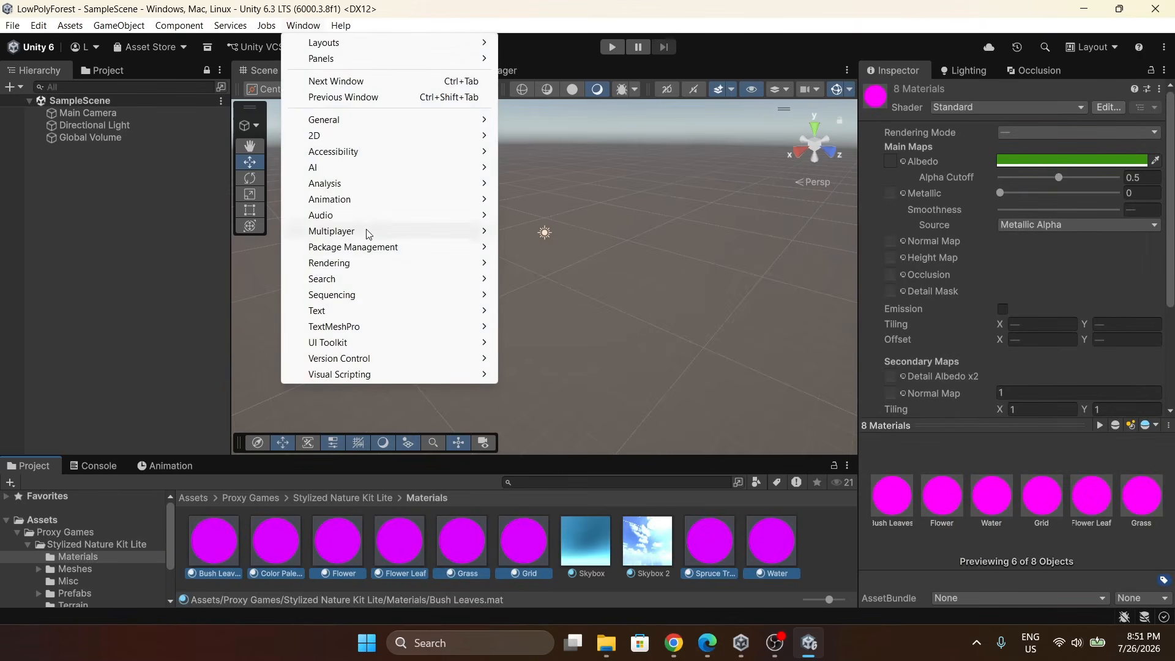
pyautogui.moveTo(363, 263)
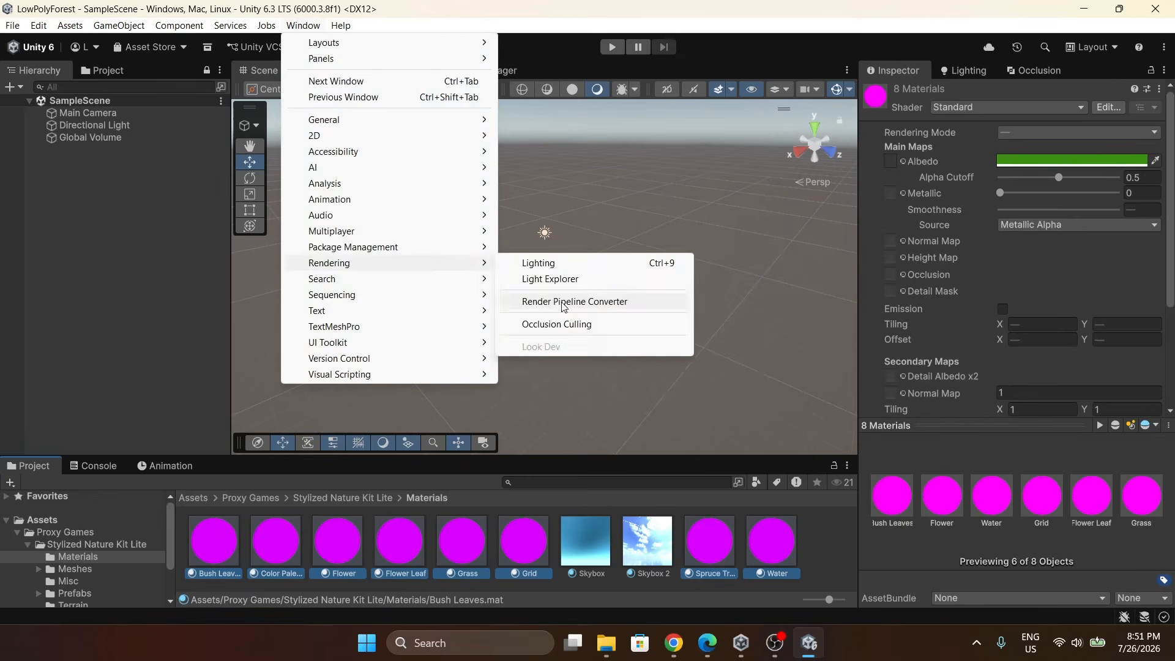
pyautogui.click(568, 305)
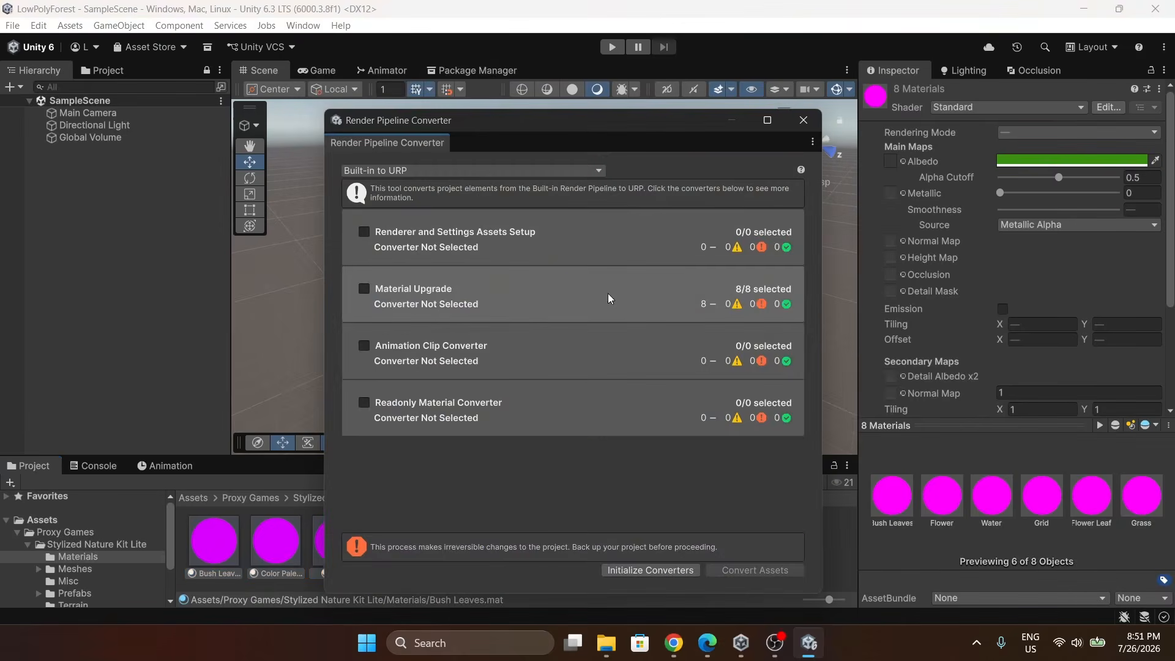
pyautogui.click(365, 290)
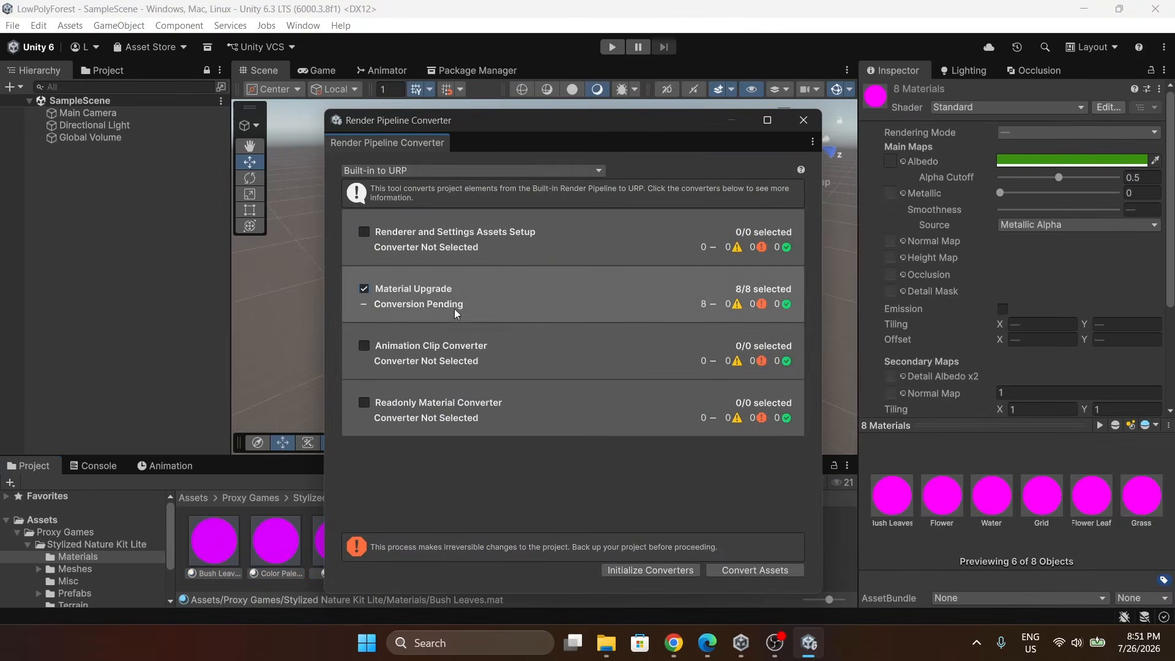
pyautogui.click(656, 573)
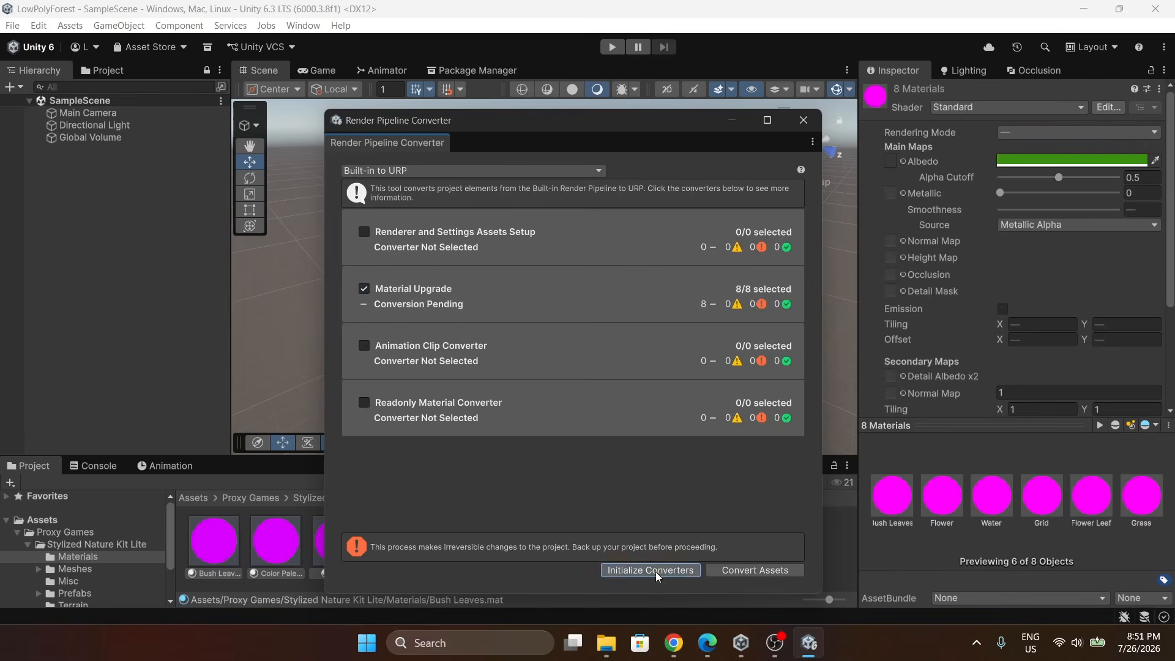
pyautogui.click(752, 571)
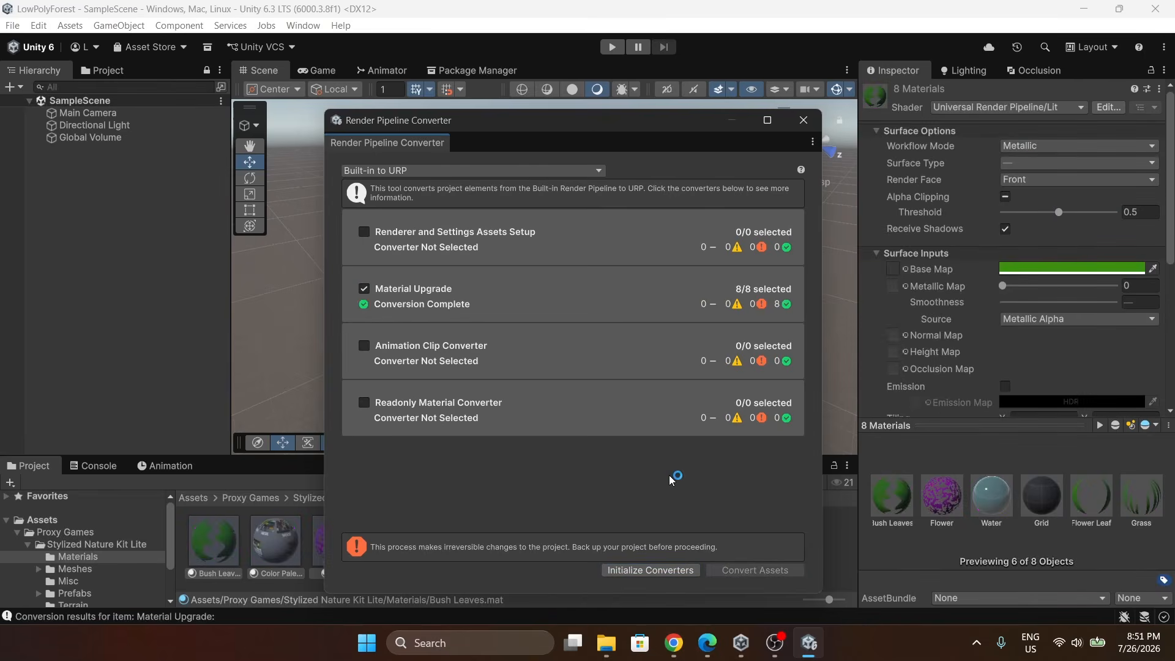
pyautogui.click(803, 120)
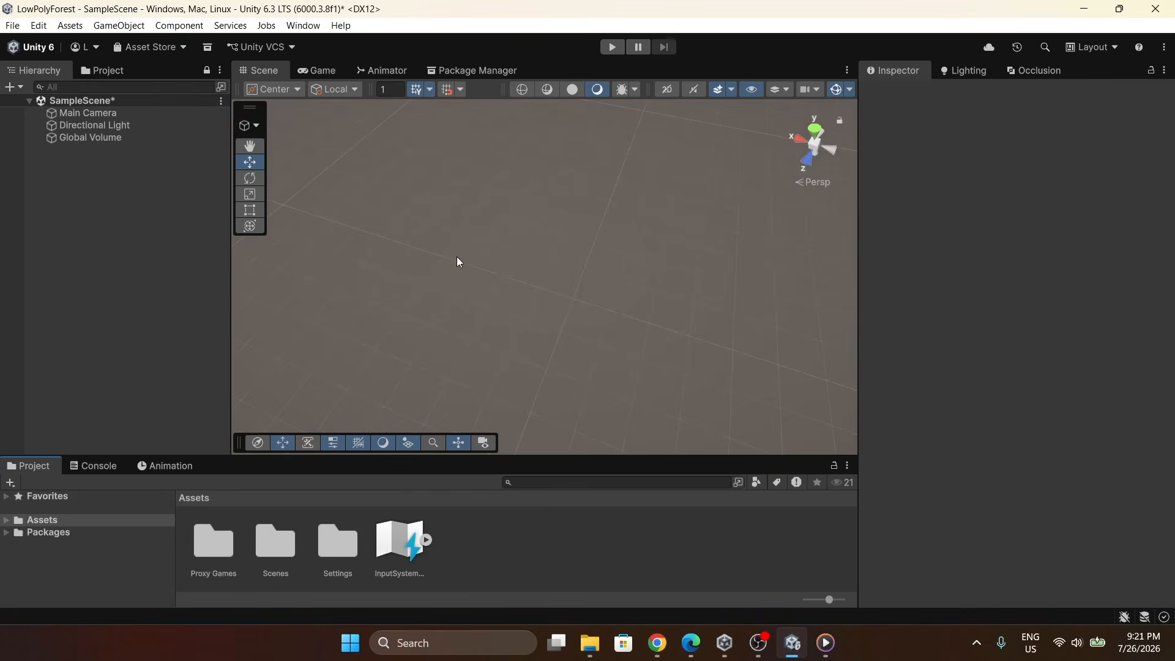
# Create a new 3D Terrain object in the scene hierarchy.
pyautogui.rightClick(87, 197)
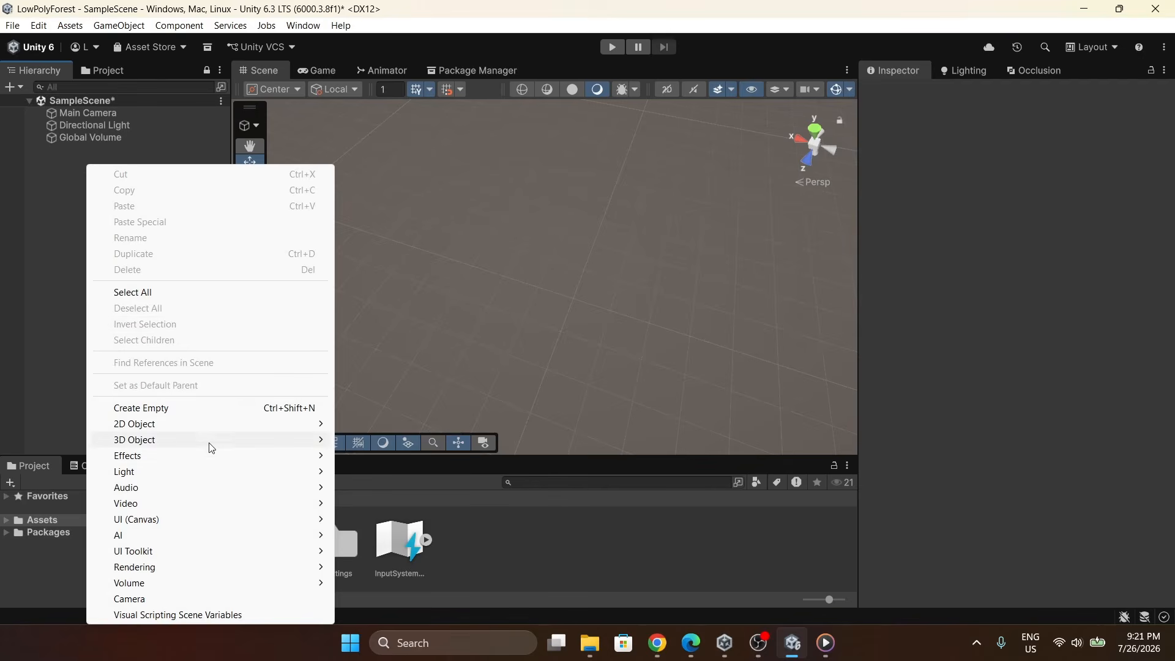
pyautogui.moveTo(209, 447)
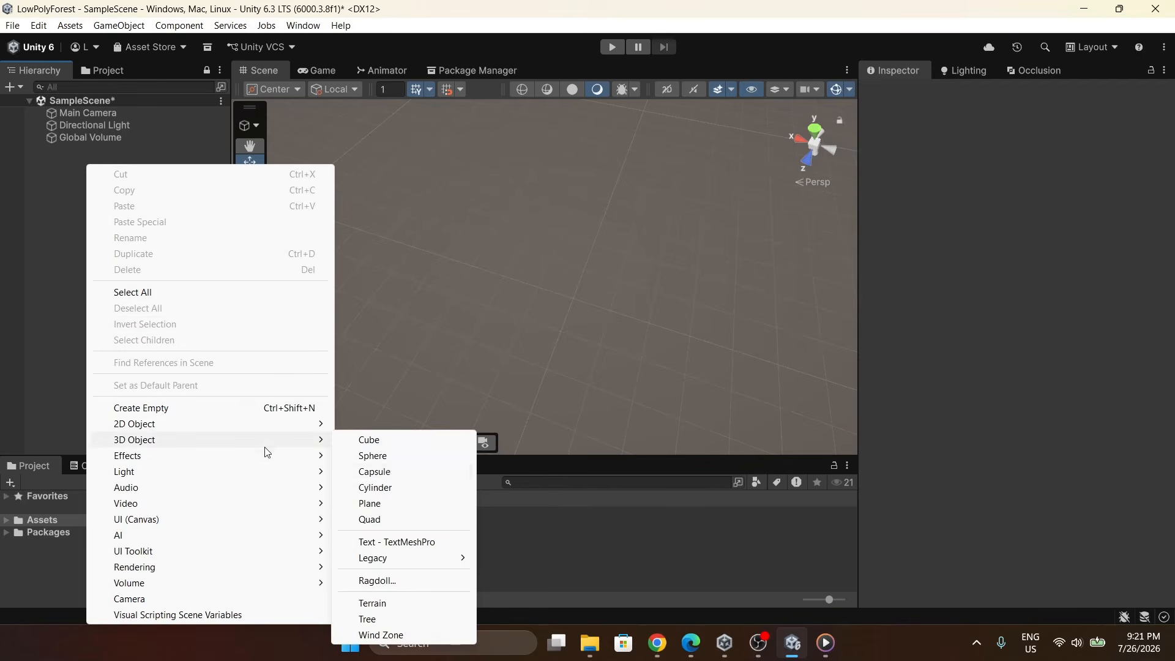
pyautogui.click(402, 604)
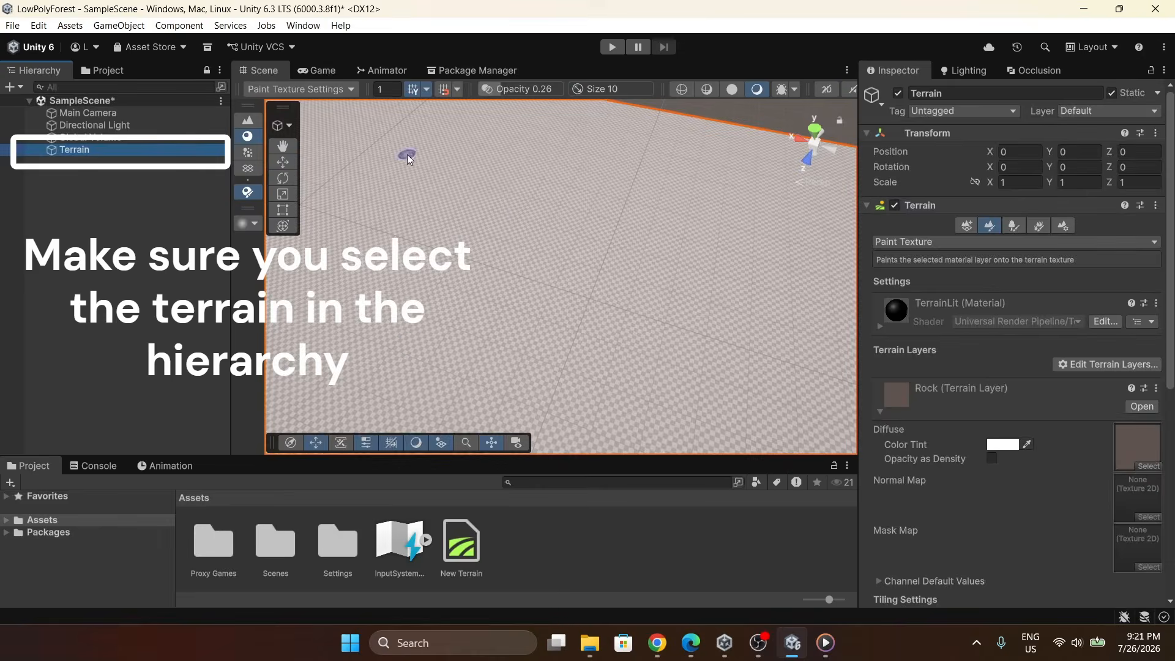
# Set the terrain's width and length to 200 in its mesh resolution settings.
pyautogui.click(1063, 228)
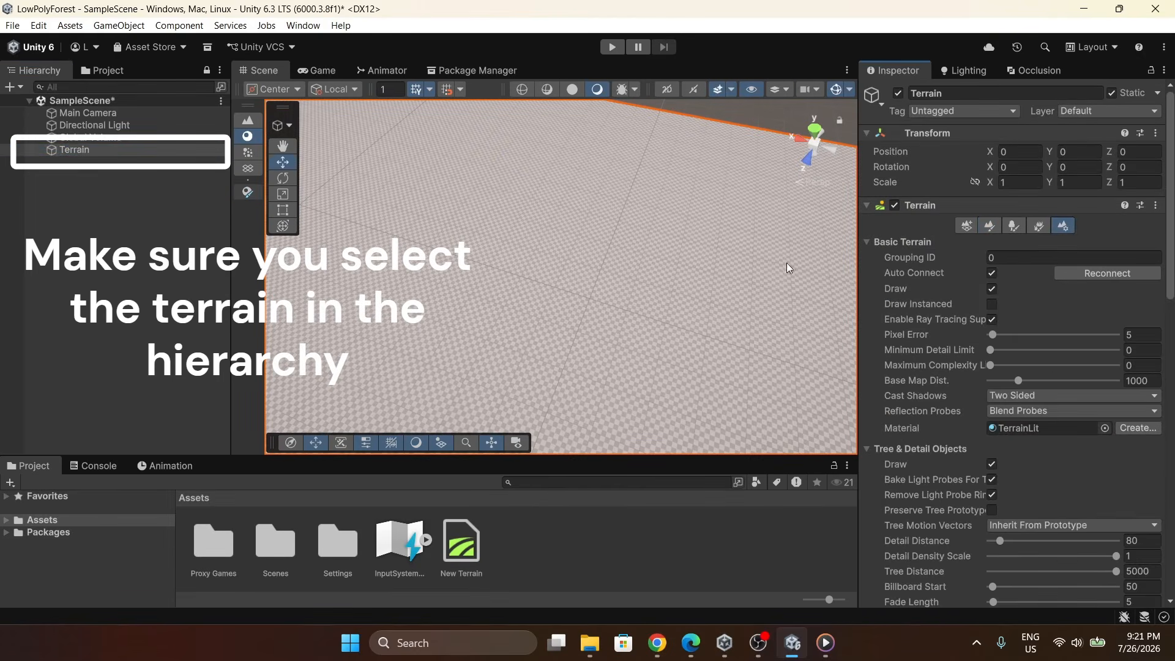
pyautogui.moveTo(787, 268); pyautogui.dragTo(463, 228, button='right')
pyautogui.scroll(-2, 673, 233)
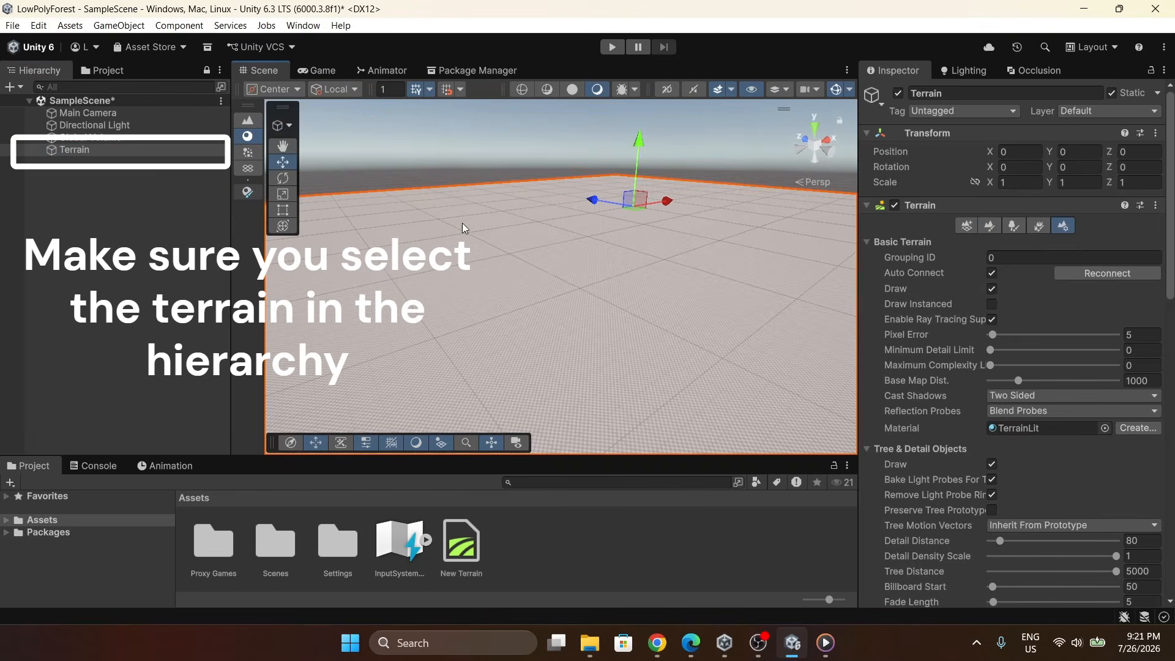
pyautogui.scroll(-3, 947, 313)
pyautogui.scroll(-4, 924, 272)
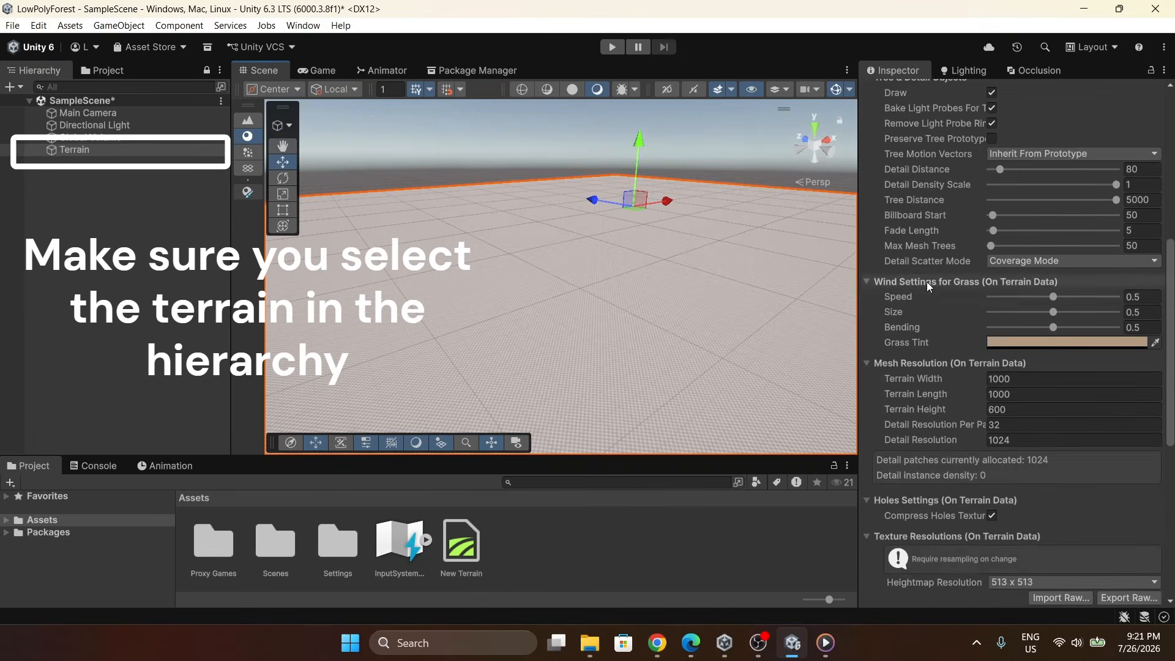
pyautogui.click(1012, 380)
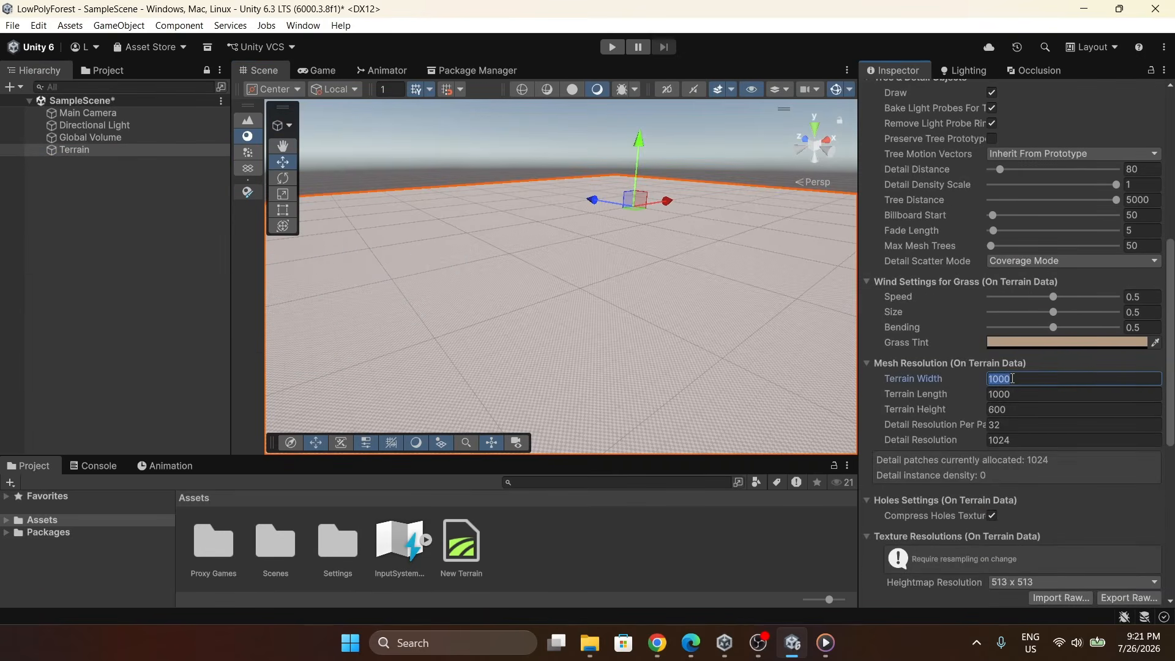
pyautogui.write('200')
pyautogui.click(1007, 395)
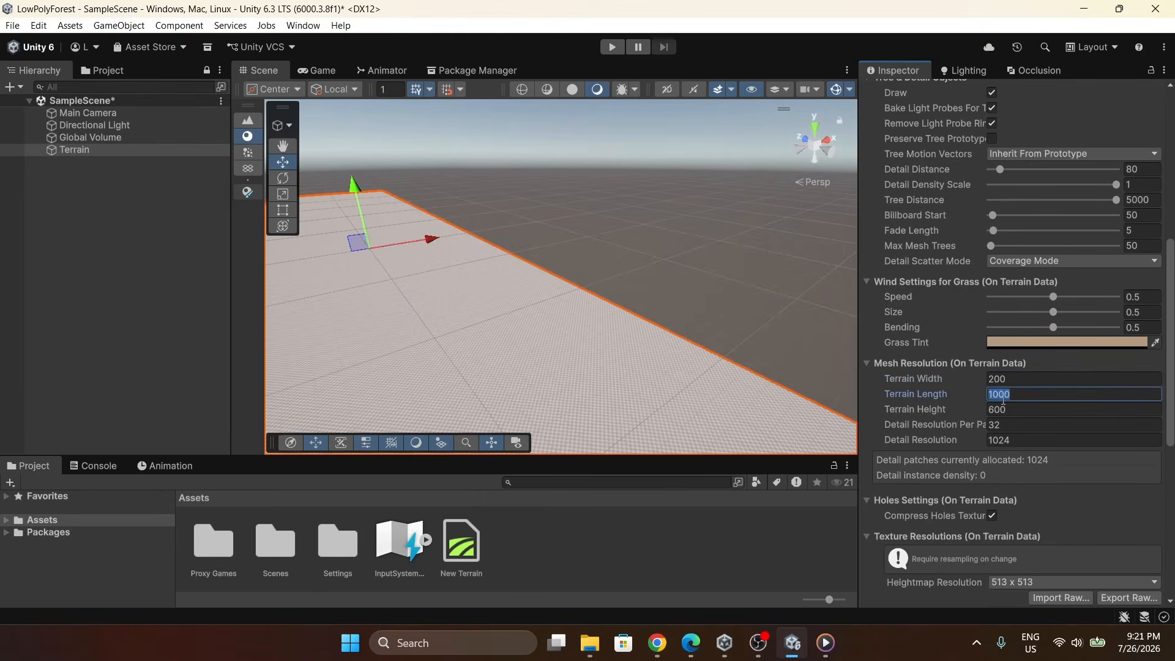
pyautogui.write('200')
# Switch the terrain tool to Raise or Lower Terrain.
pyautogui.moveTo(686, 352); pyautogui.dragTo(956, 247, button='right')
pyautogui.scroll(4, 968, 230)
pyautogui.scroll(4, 968, 230)
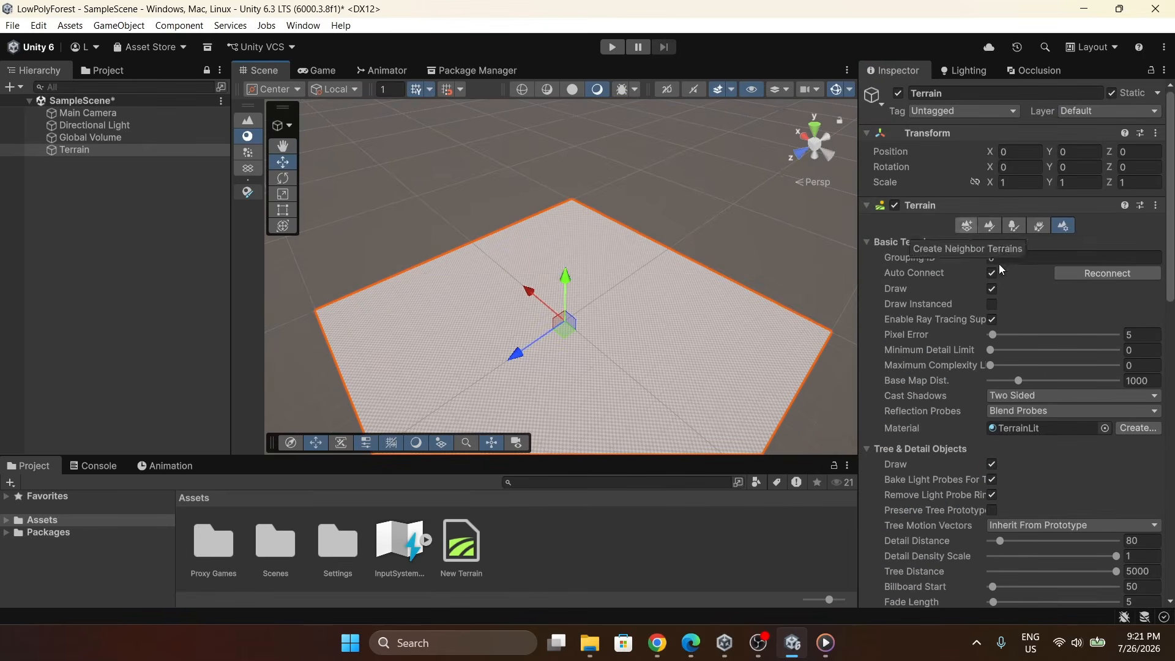
pyautogui.click(990, 226)
pyautogui.click(926, 241)
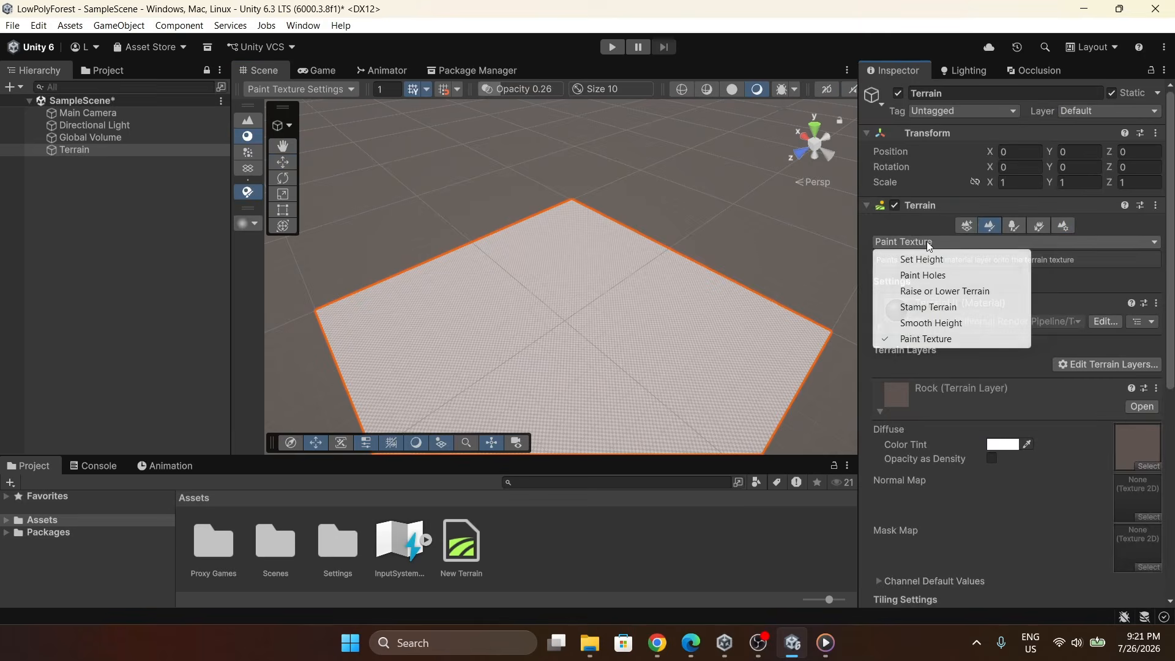
pyautogui.click(948, 292)
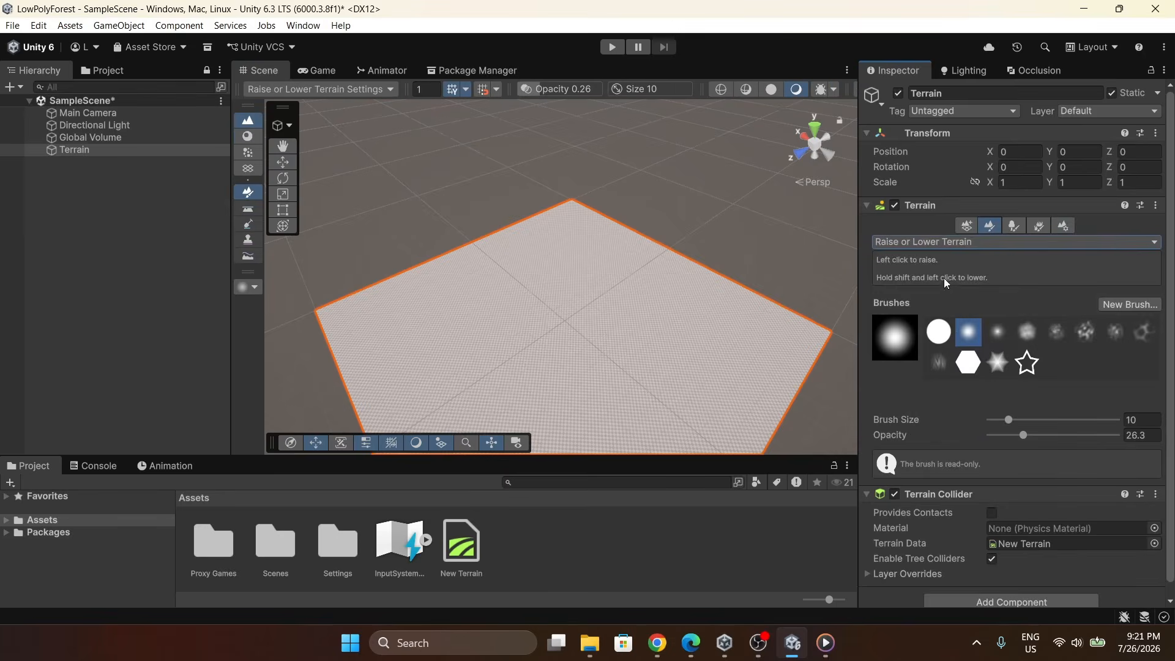
# Set the terrain brush size to 83 and its opacity to about 24.
pyautogui.scroll(5, 677, 281)
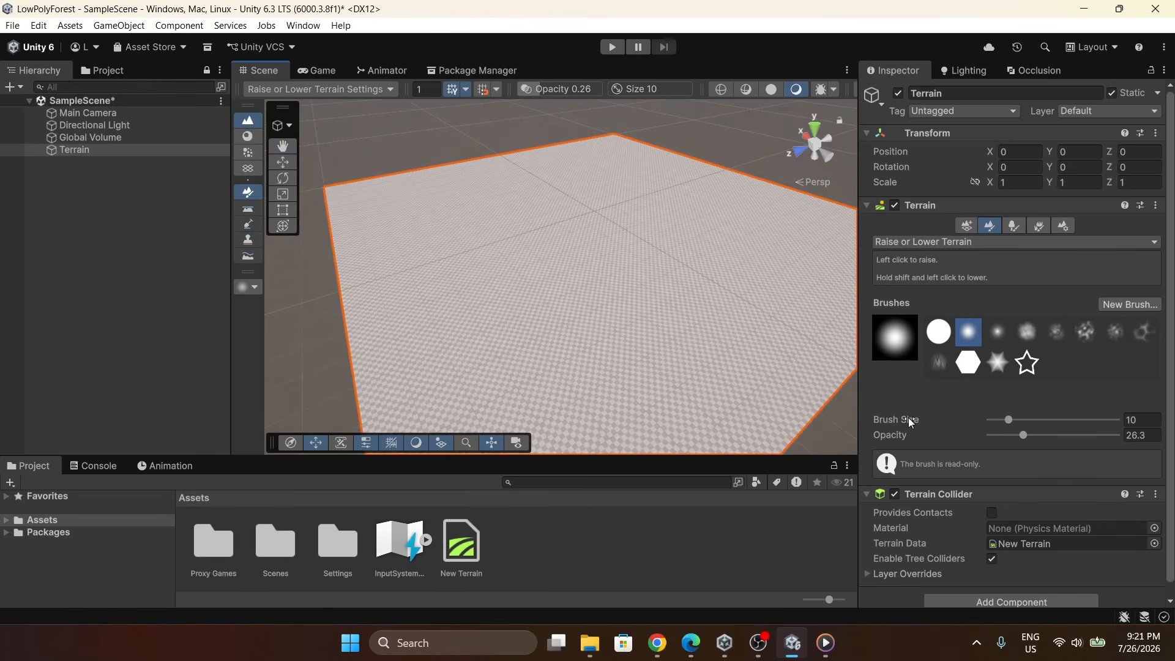
pyautogui.moveTo(1007, 422); pyautogui.dragTo(1031, 419)
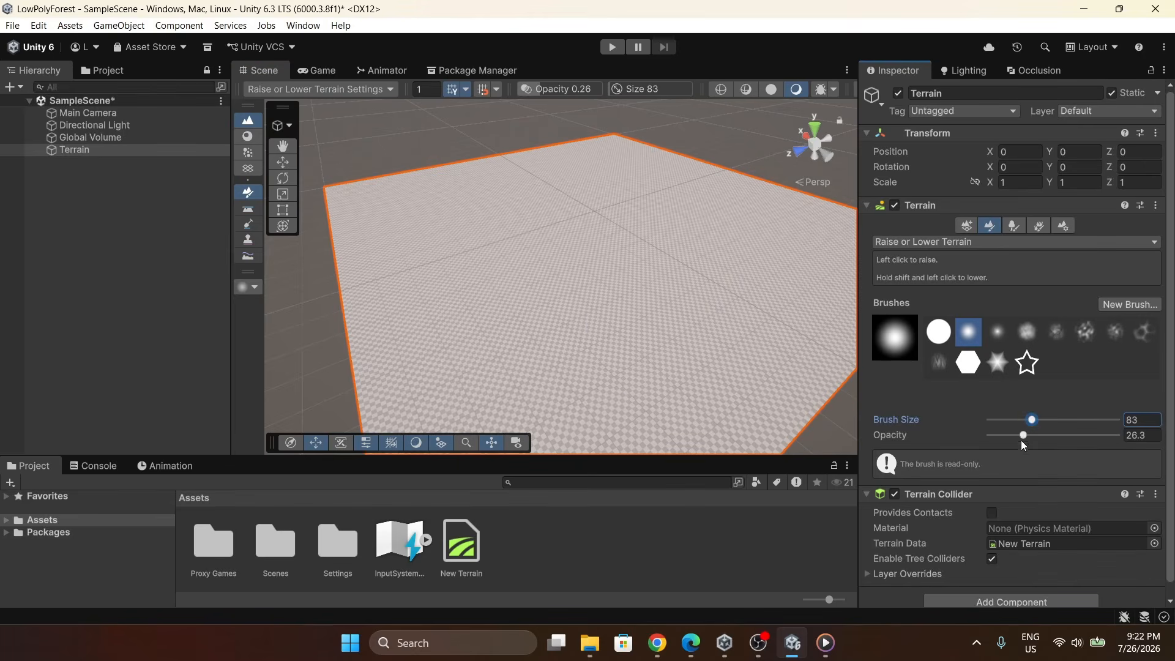
pyautogui.moveTo(1023, 437); pyautogui.dragTo(1018, 436)
# Raise rolling hills across the terrain by painting with the brush.
pyautogui.moveTo(699, 272)
pyautogui.mouseDown(button='right')
pyautogui.moveTo(622, 307)
pyautogui.moveTo(591, 312)
pyautogui.moveTo(582, 289)
pyautogui.moveTo(593, 295)
pyautogui.mouseUp(button='right')
pyautogui.press('s')
pyautogui.press('d')
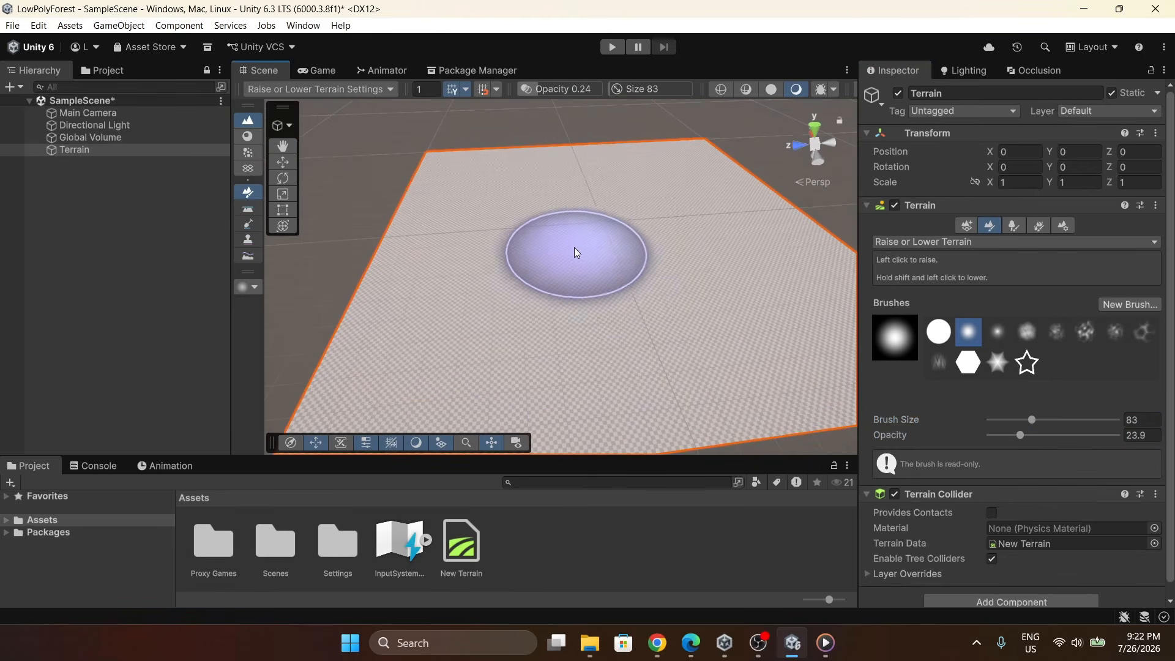
pyautogui.moveTo(568, 249)
pyautogui.mouseDown()
pyautogui.moveTo(622, 252)
pyautogui.moveTo(572, 189)
pyautogui.moveTo(493, 215)
pyautogui.moveTo(529, 298)
pyautogui.mouseUp()
pyautogui.moveTo(527, 297)
pyautogui.mouseDown(button='right')
pyautogui.moveTo(666, 236)
pyautogui.moveTo(666, 288)
pyautogui.moveTo(642, 220)
pyautogui.moveTo(536, 231)
pyautogui.moveTo(642, 244)
pyautogui.moveTo(598, 341)
pyautogui.moveTo(708, 231)
pyautogui.moveTo(672, 167)
pyautogui.moveTo(414, 163)
pyautogui.moveTo(447, 179)
pyautogui.moveTo(421, 183)
pyautogui.moveTo(412, 178)
pyautogui.moveTo(562, 229)
pyautogui.mouseUp(button='right')
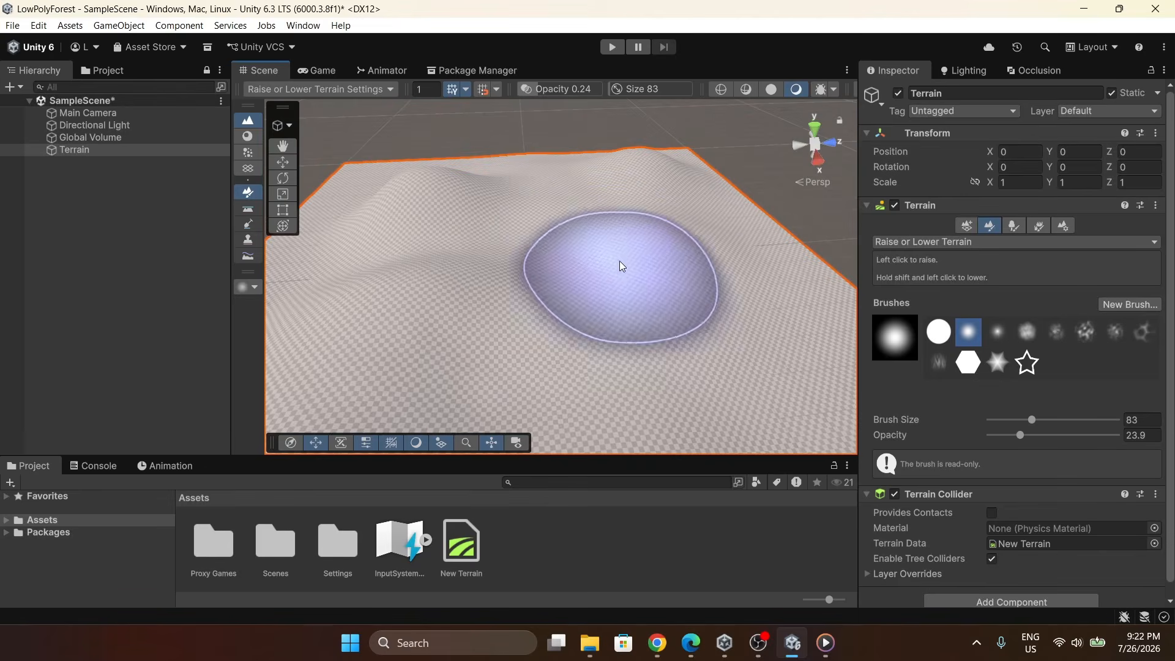
pyautogui.scroll(3, 587, 251)
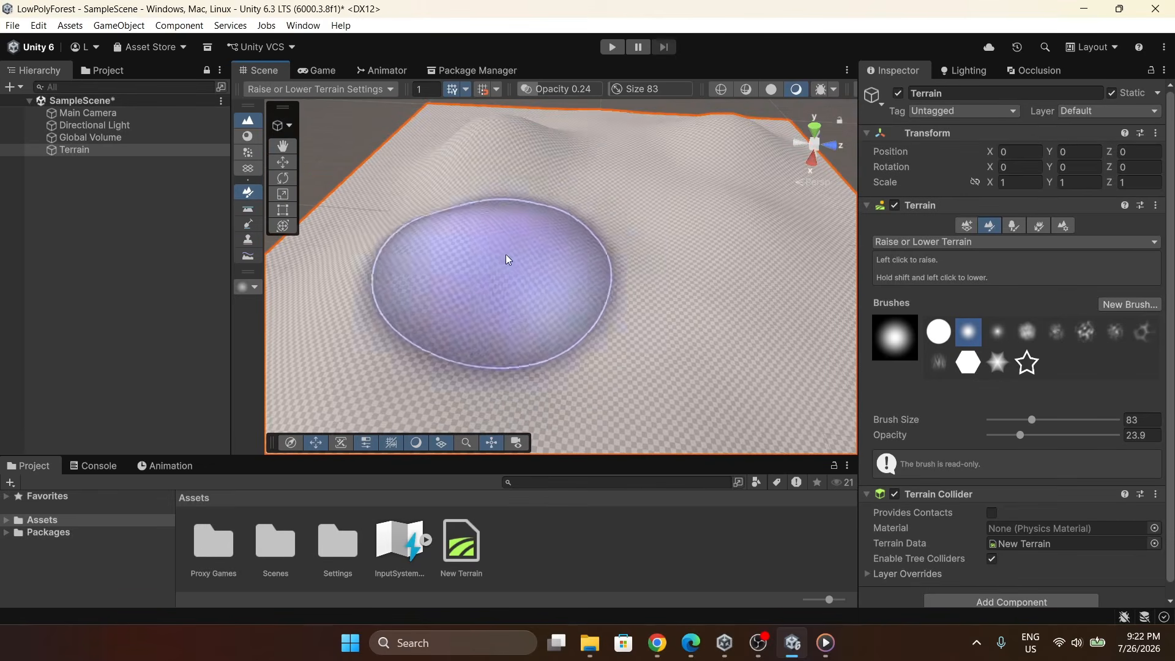
pyautogui.keyDown('shift'); pyautogui.moveTo(490, 237); pyautogui.dragTo(542, 241); pyautogui.keyUp('shift')
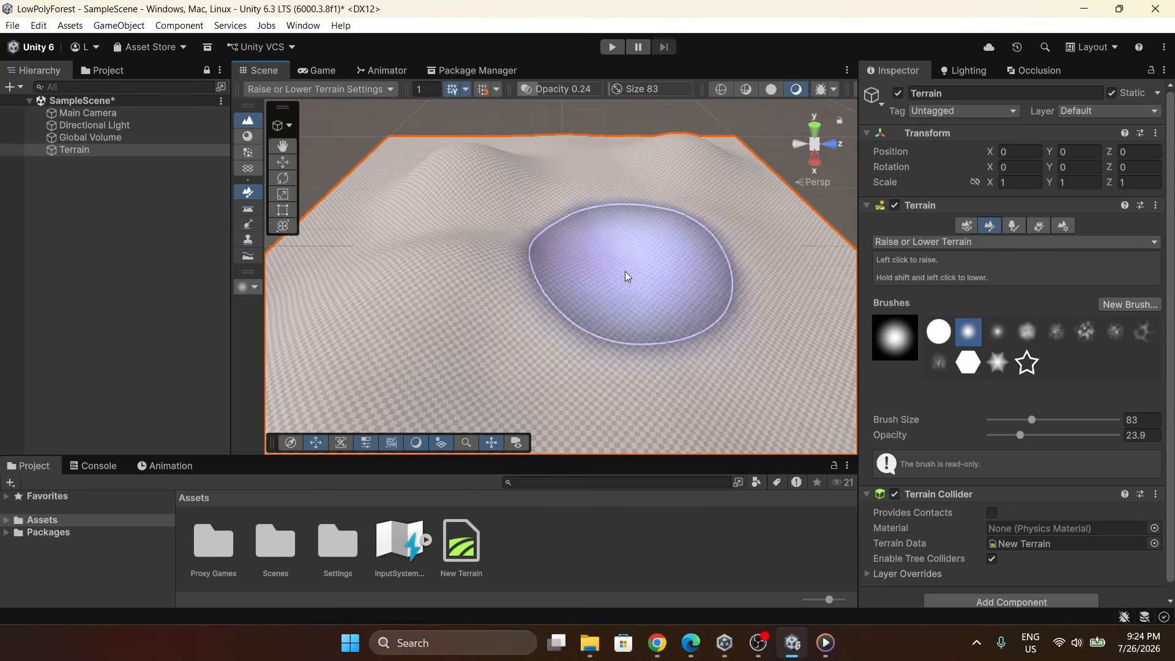
# Raise one more hill and switch the terrain tool to Paint Texture.
pyautogui.keyDown('alt'); pyautogui.moveTo(637, 186); pyautogui.dragTo(626, 223); pyautogui.keyUp('alt')
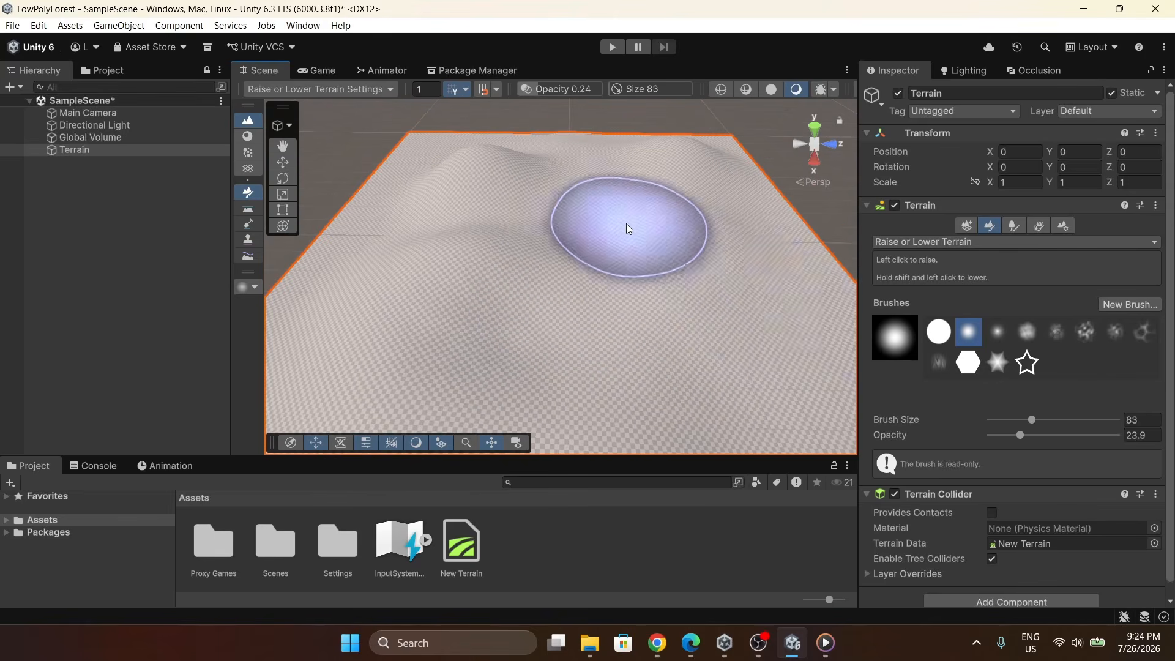
pyautogui.click(902, 243)
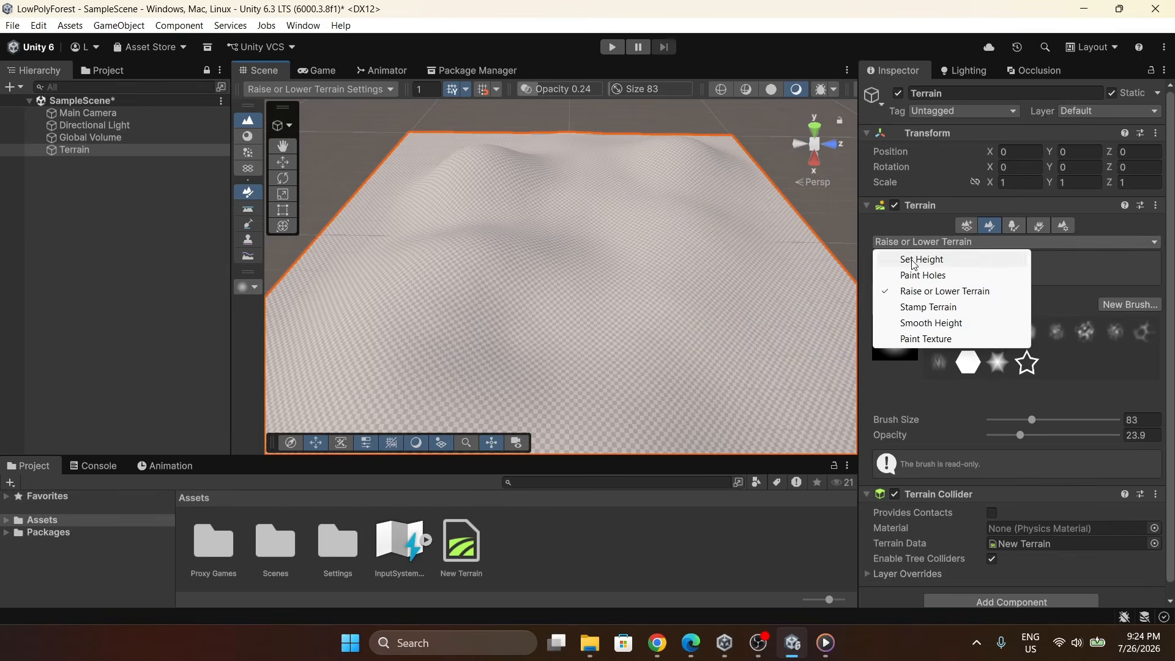
pyautogui.click(925, 339)
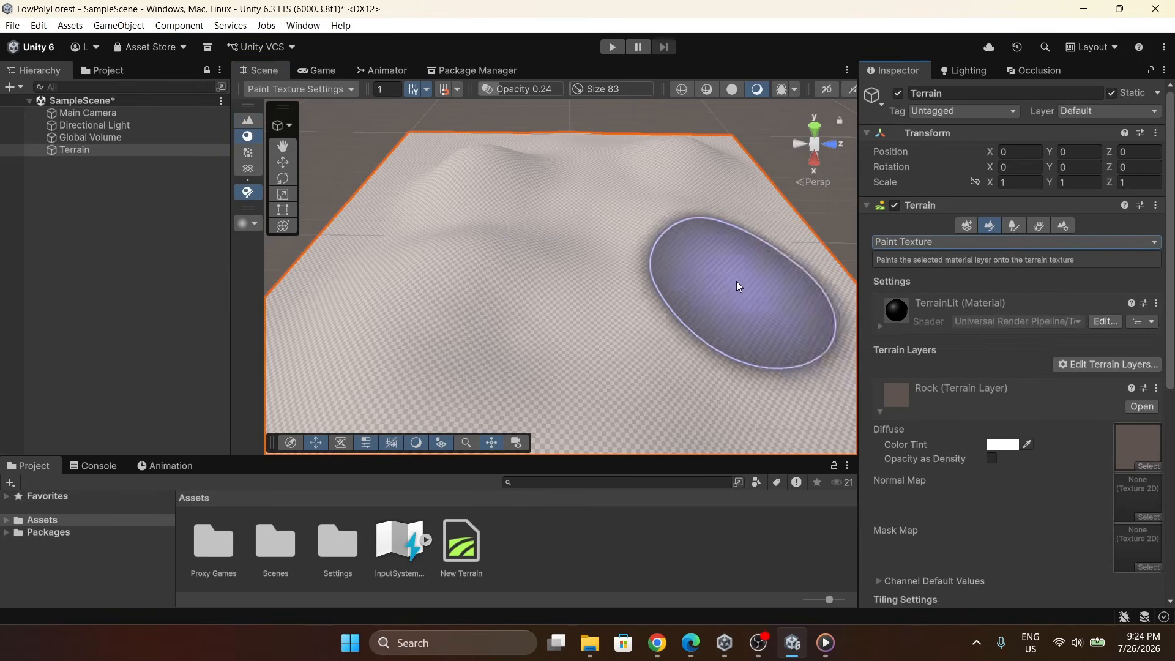
# Add the Dirt terrain layer to the terrain.
pyautogui.click(1078, 365)
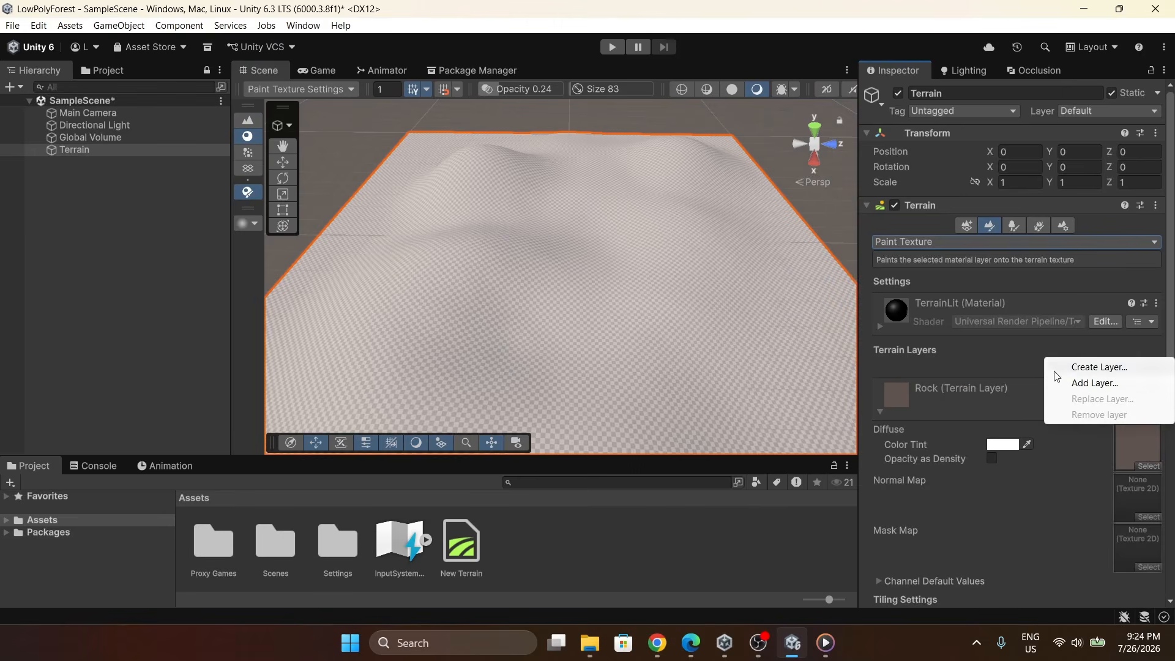
pyautogui.click(1069, 383)
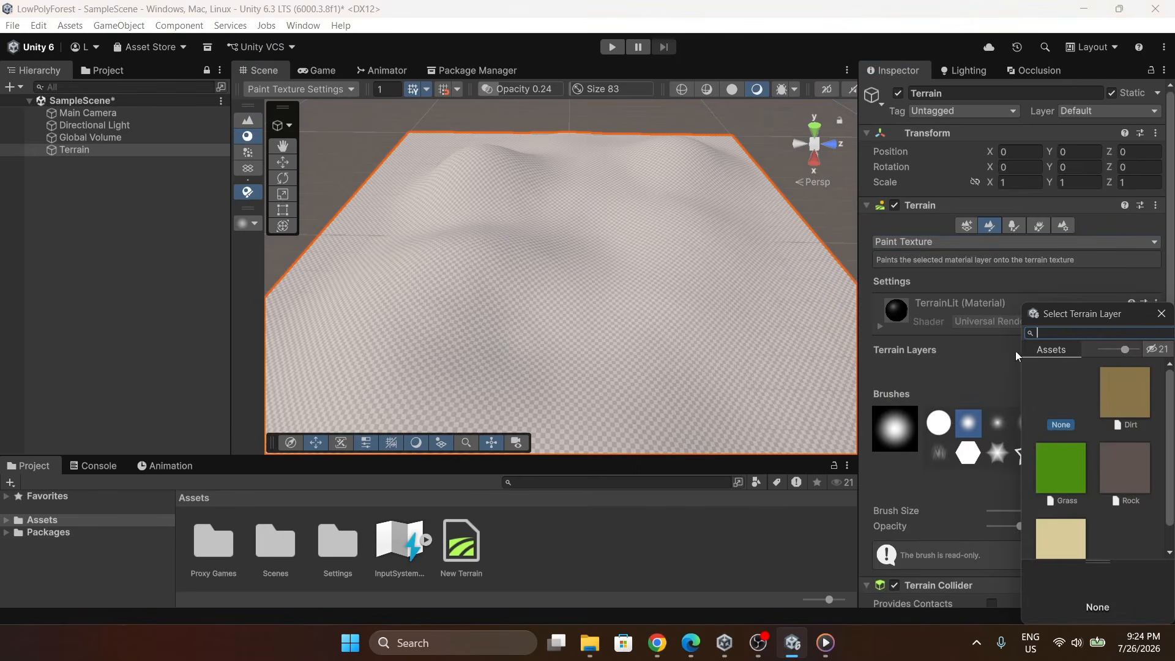
pyautogui.doubleClick(1122, 395)
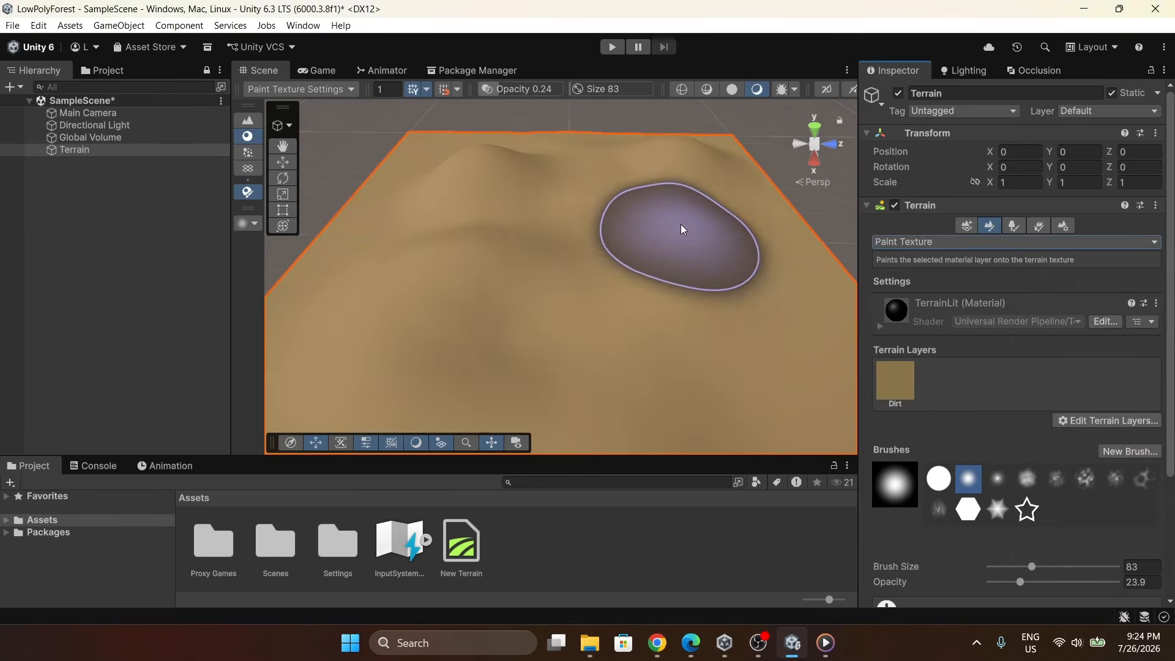
# Add the Grass terrain layer to the terrain.
pyautogui.scroll(-4, 681, 226)
pyautogui.scroll(5, 635, 269)
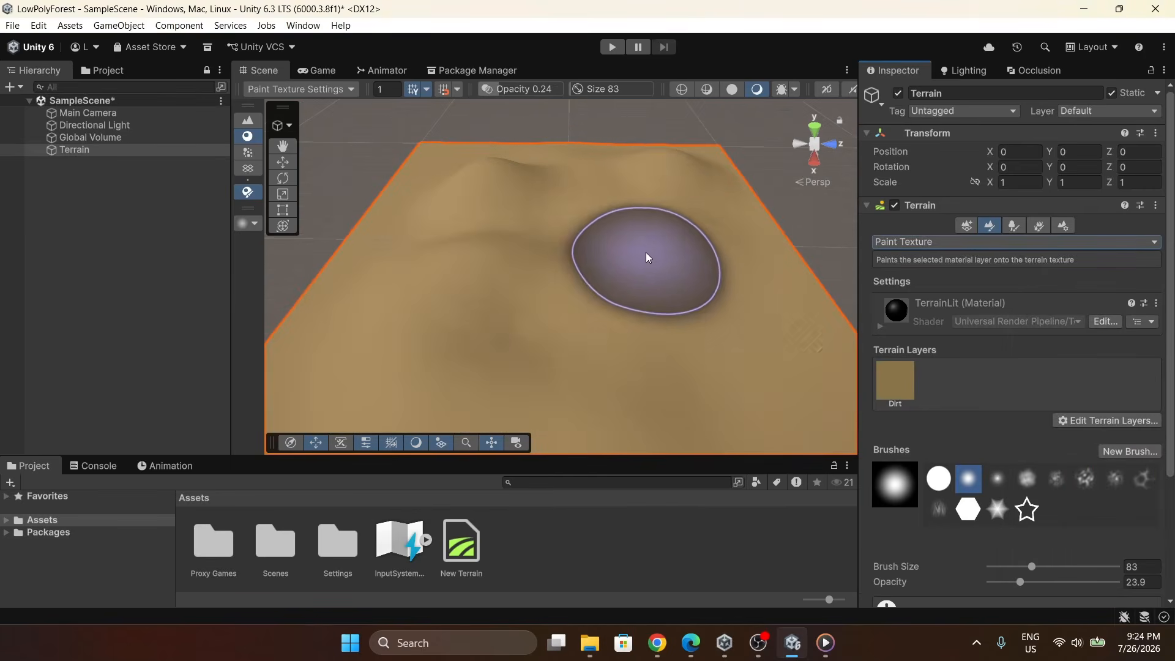
pyautogui.scroll(4, 640, 257)
pyautogui.scroll(-4, 656, 245)
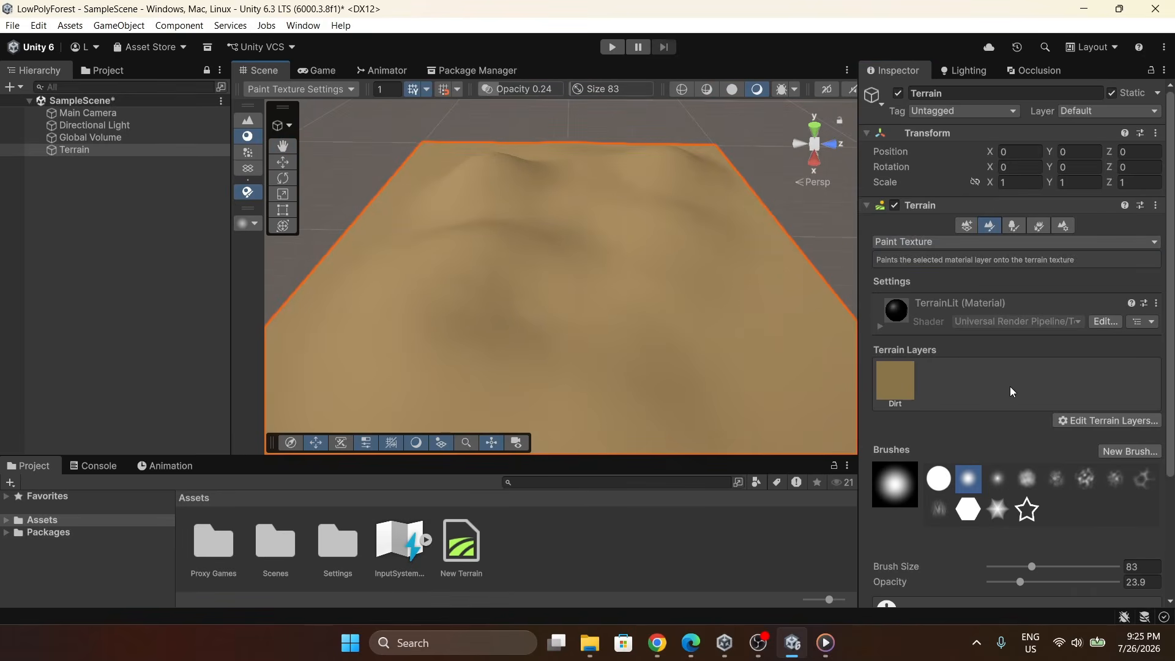
pyautogui.click(1078, 422)
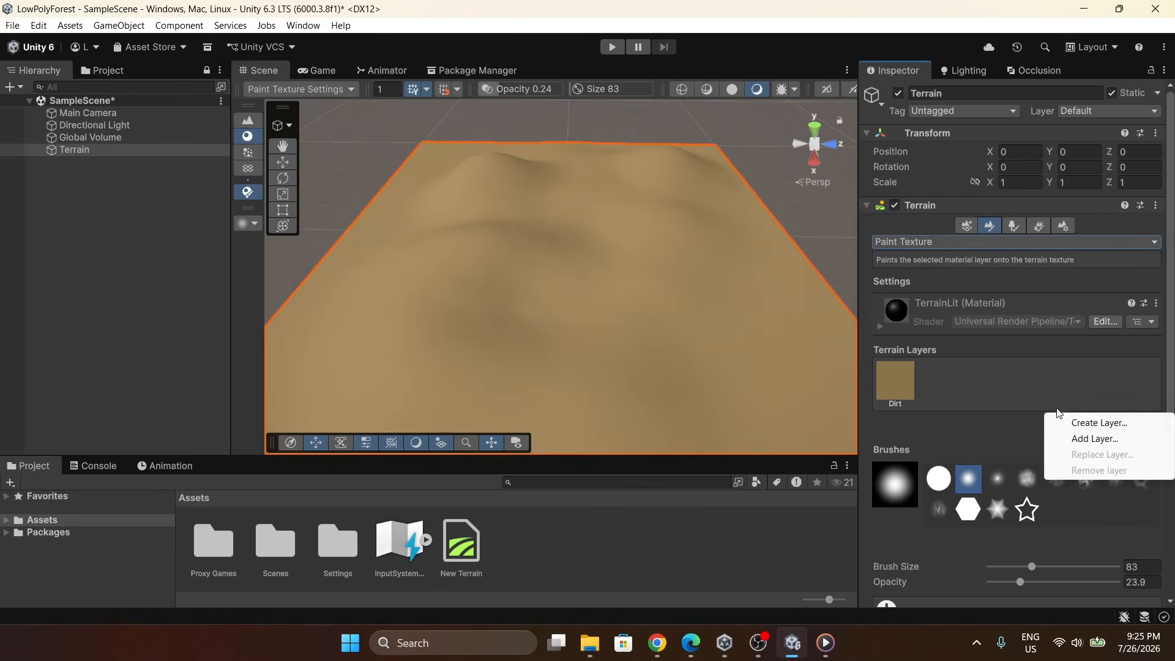
pyautogui.click(1058, 413)
pyautogui.click(1078, 420)
pyautogui.click(1078, 440)
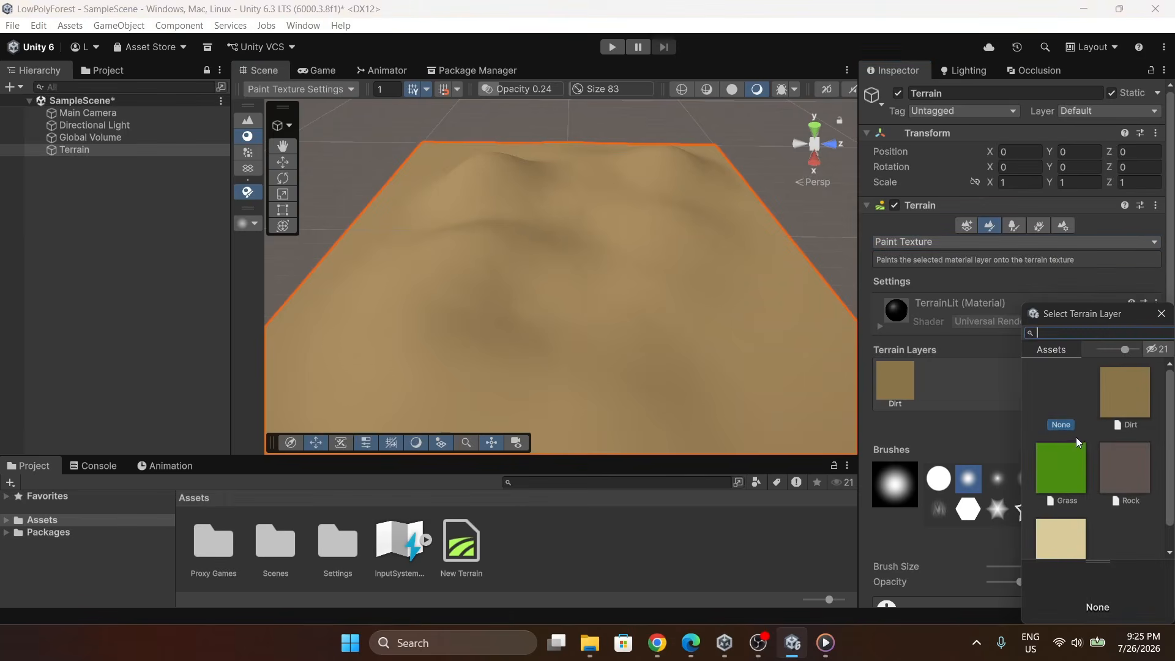
pyautogui.doubleClick(1067, 472)
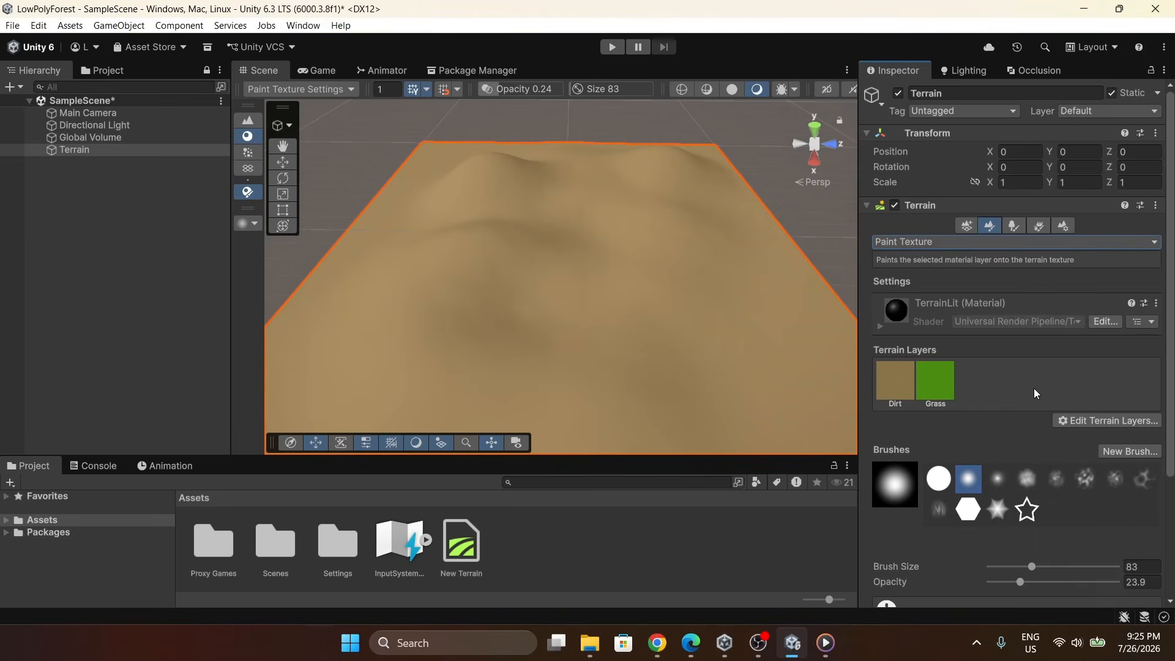
pyautogui.click(1093, 421)
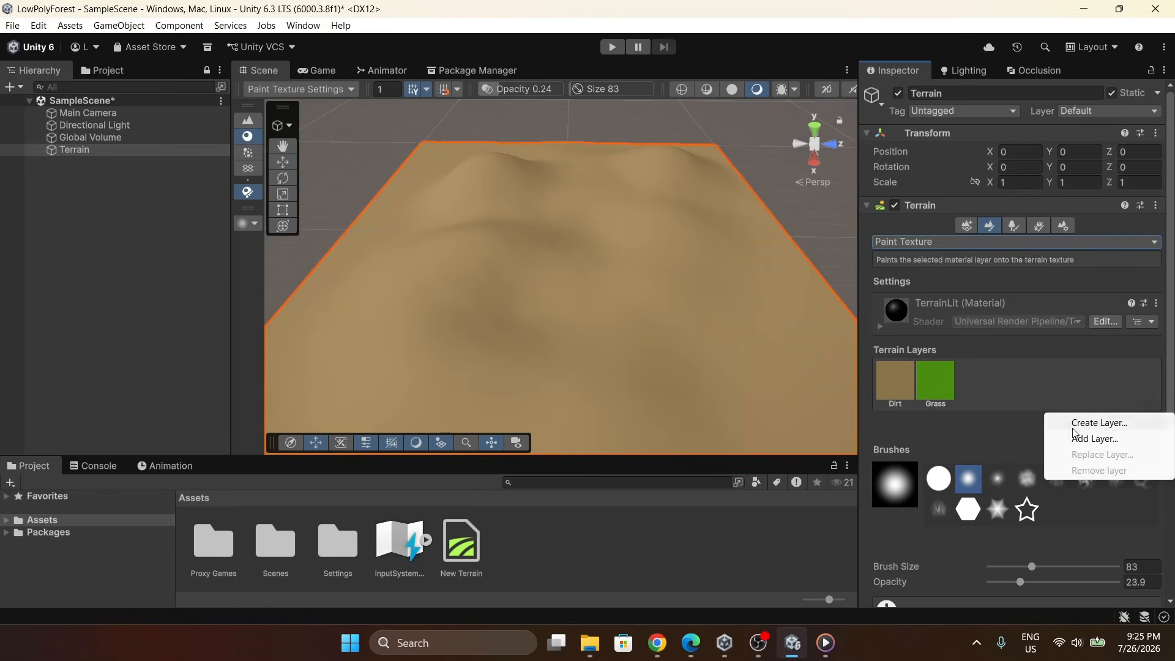
pyautogui.click(1102, 423)
pyautogui.scroll(-5, 1075, 398)
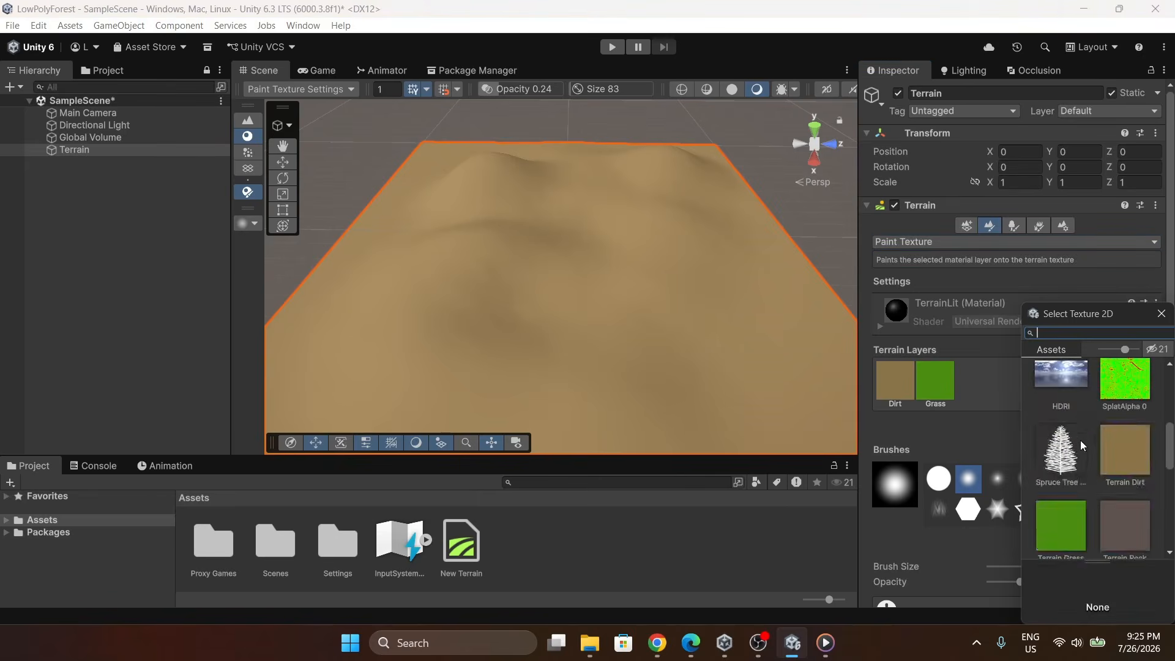
pyautogui.scroll(-2, 1108, 423)
pyautogui.scroll(4, 1081, 457)
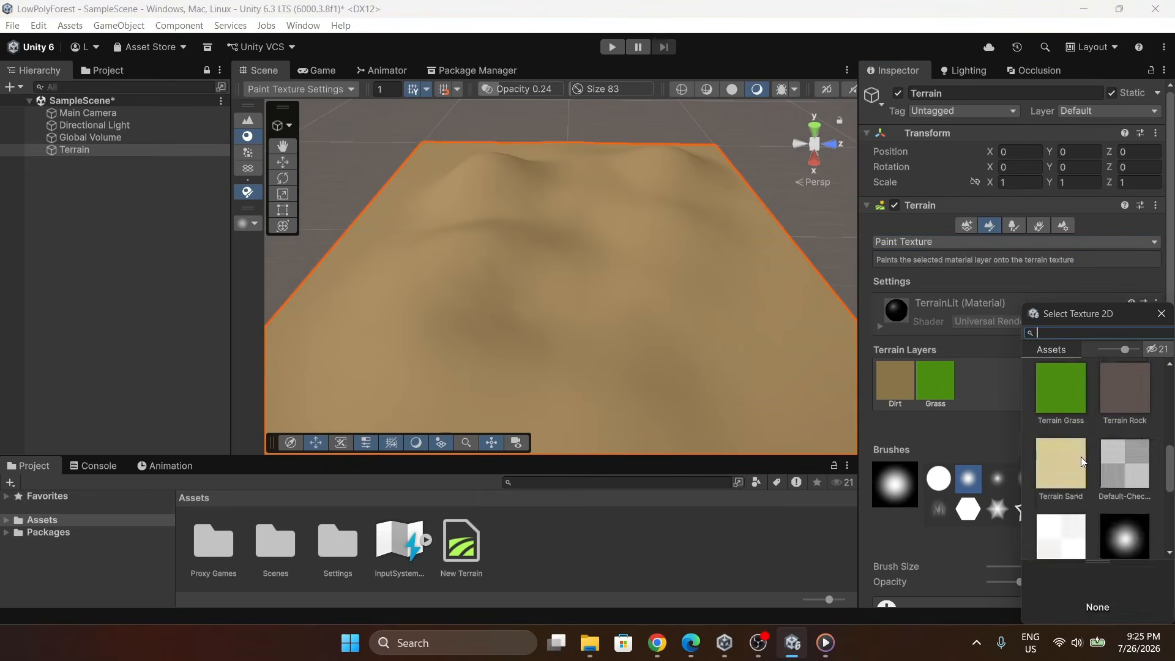
pyautogui.click(1161, 313)
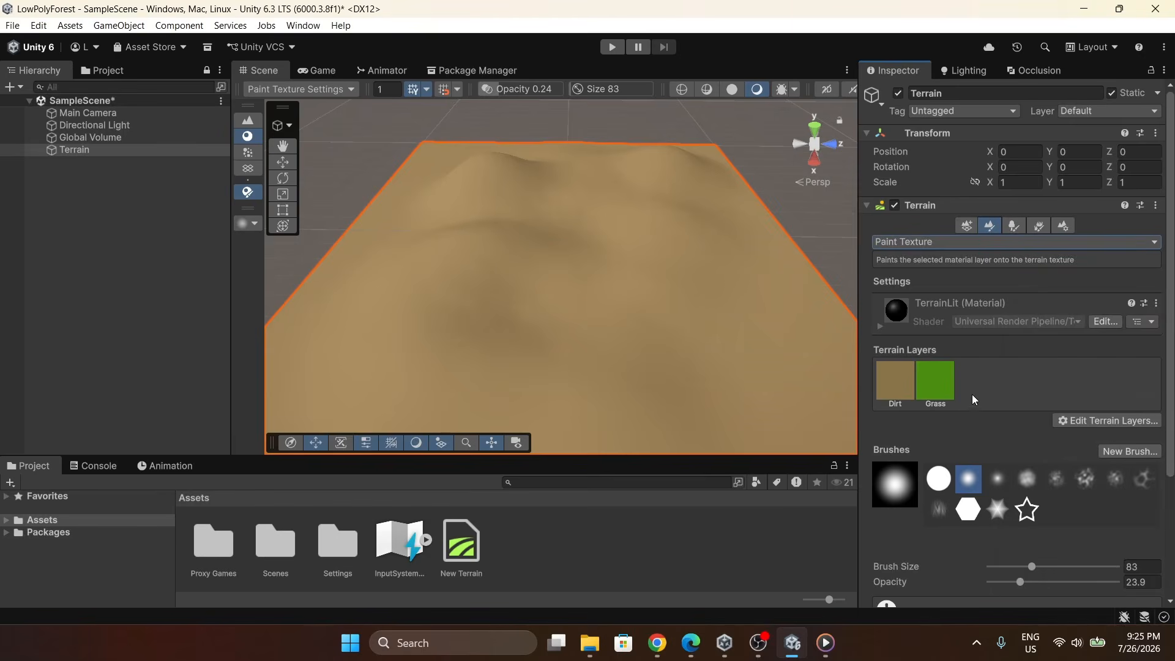
# Select the Grass layer and set the paint brush opacity to about 64.
pyautogui.keyDown('alt'); pyautogui.moveTo(689, 263); pyautogui.dragTo(680, 272); pyautogui.keyUp('alt')
pyautogui.moveTo(680, 271); pyautogui.dragTo(683, 274, button='right')
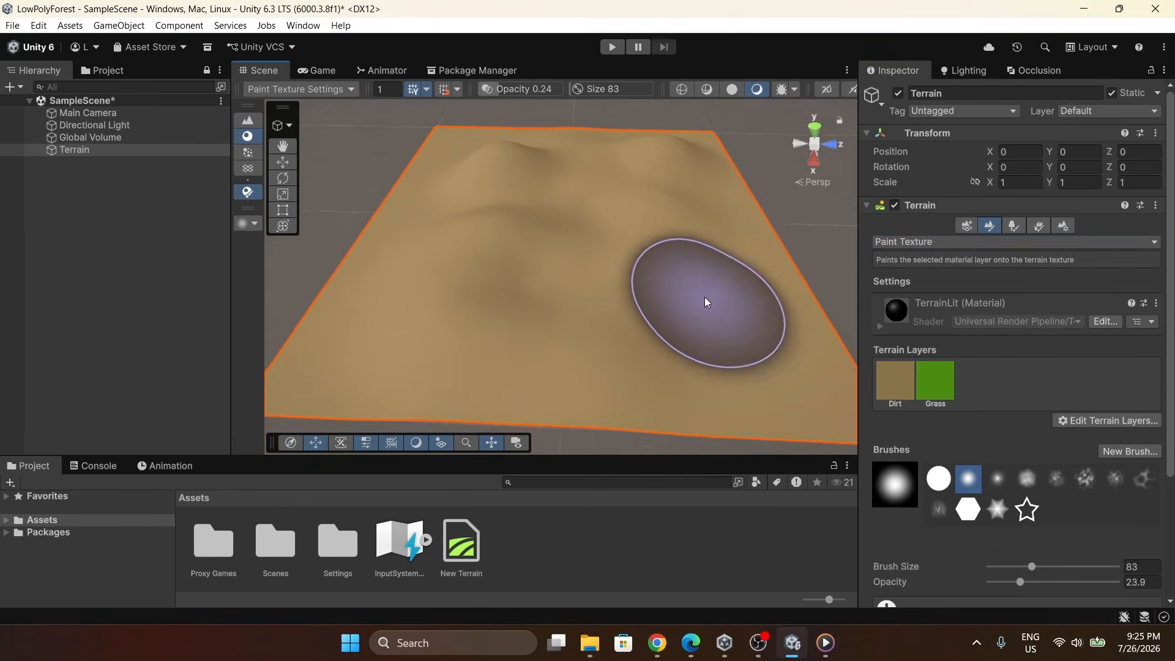
pyautogui.click(935, 382)
pyautogui.scroll(-6, 956, 365)
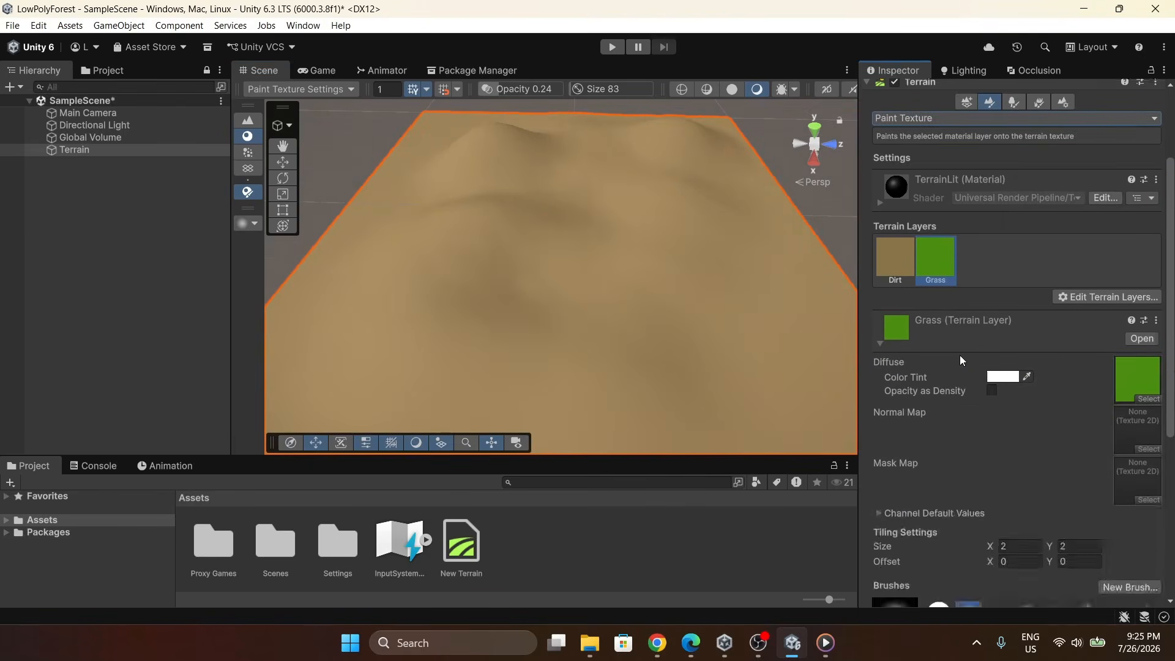
pyautogui.scroll(-3, 956, 365)
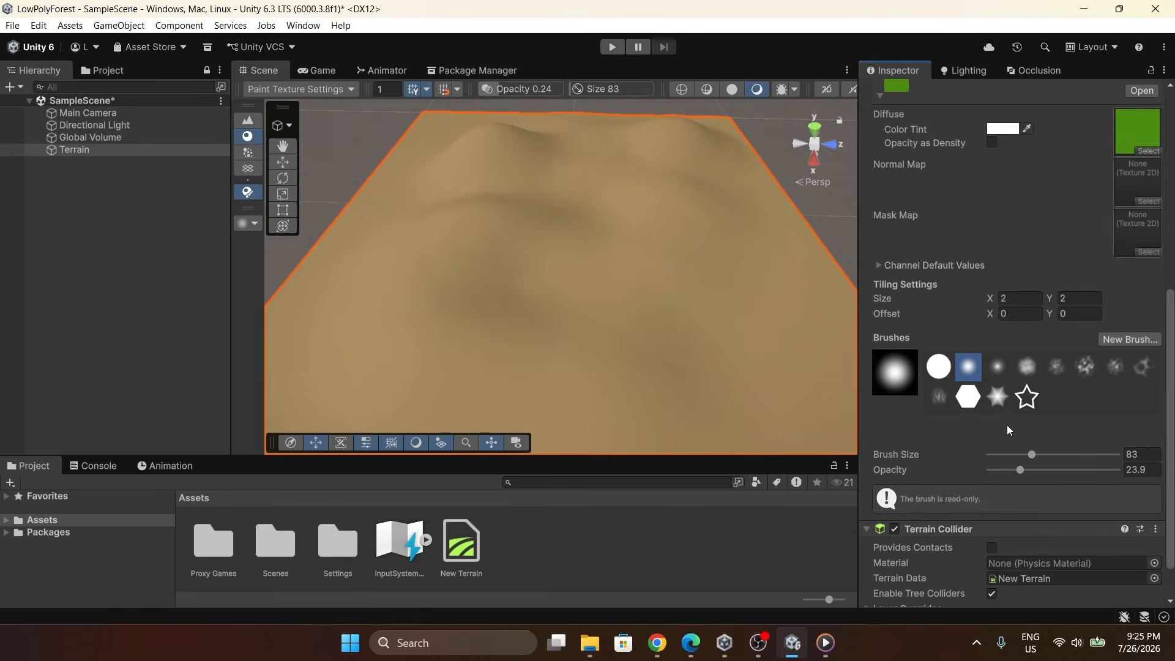
pyautogui.moveTo(1016, 469); pyautogui.dragTo(1073, 478)
# Paint grass over most of the terrain, leaving dirt around the edges.
pyautogui.scroll(7, 1004, 288)
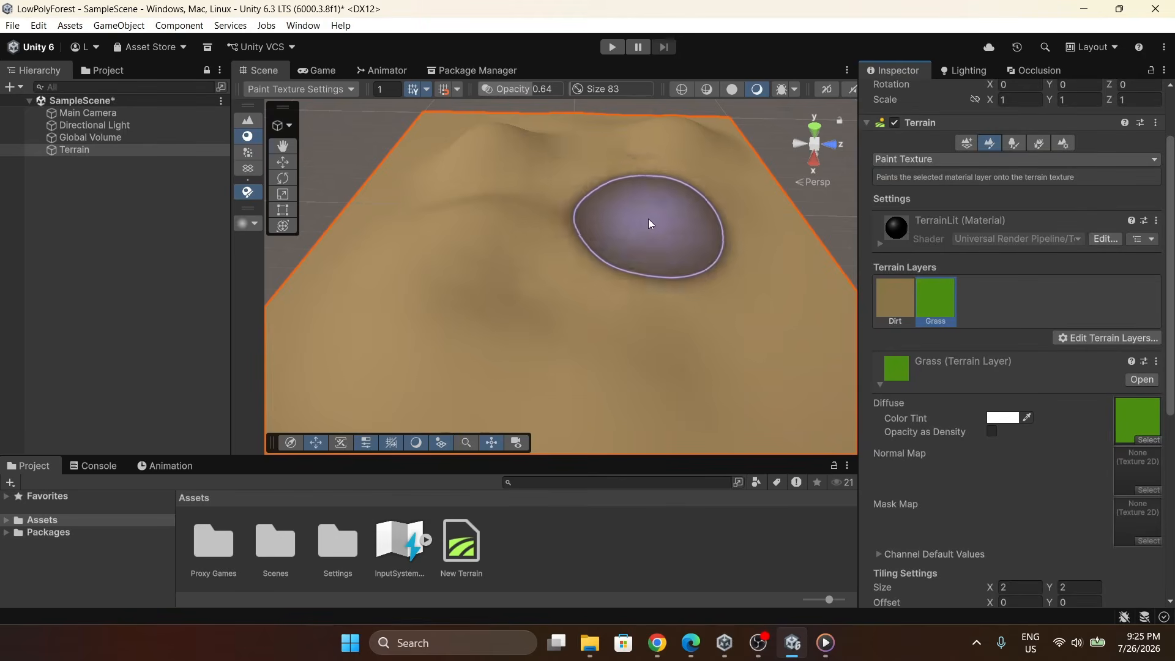
pyautogui.moveTo(595, 223); pyautogui.dragTo(586, 192, button='right')
pyautogui.moveTo(586, 196)
pyautogui.mouseDown()
pyautogui.moveTo(653, 205)
pyautogui.moveTo(619, 252)
pyautogui.moveTo(674, 234)
pyautogui.moveTo(595, 208)
pyautogui.moveTo(591, 309)
pyautogui.mouseUp()
pyautogui.moveTo(591, 309); pyautogui.dragTo(721, 254, button='right')
pyautogui.moveTo(722, 255); pyautogui.dragTo(531, 294)
pyautogui.moveTo(532, 294); pyautogui.dragTo(649, 273, button='right')
pyautogui.moveTo(728, 331); pyautogui.dragTo(444, 260)
pyautogui.moveTo(444, 260); pyautogui.dragTo(524, 231, button='right')
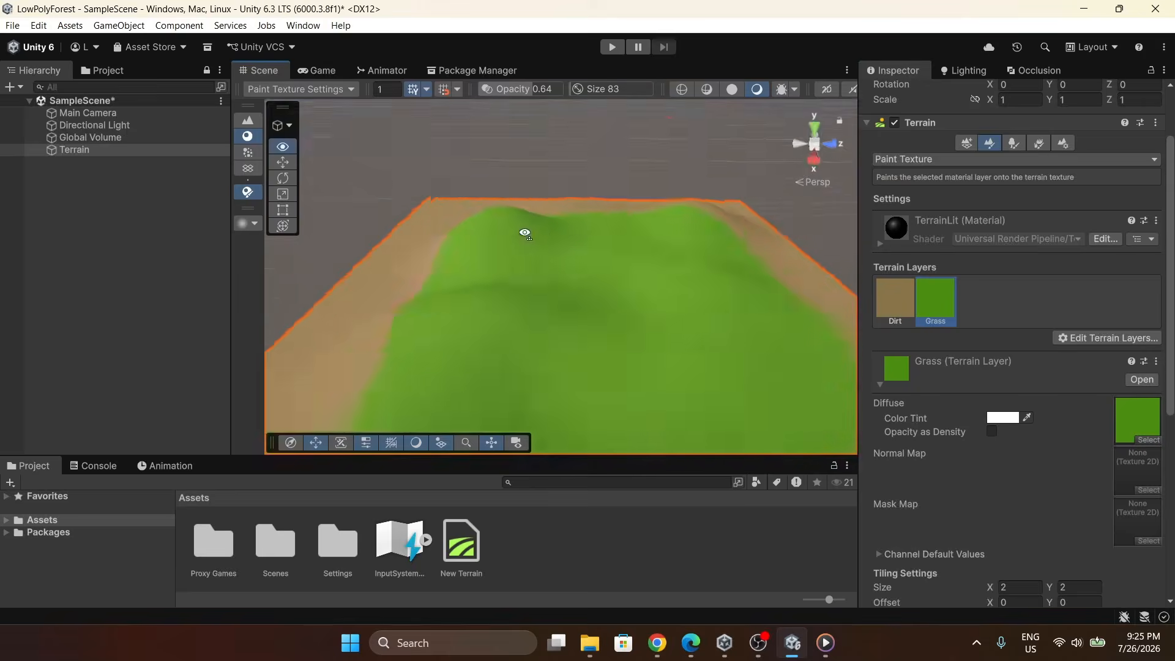
pyautogui.moveTo(525, 230); pyautogui.dragTo(614, 296)
pyautogui.moveTo(614, 297)
pyautogui.mouseDown(button='right')
pyautogui.moveTo(612, 215)
pyautogui.moveTo(362, 233)
pyautogui.moveTo(417, 294)
pyautogui.mouseUp(button='right')
pyautogui.moveTo(416, 294); pyautogui.dragTo(466, 373)
pyautogui.moveTo(467, 373); pyautogui.dragTo(392, 300, button='right')
pyautogui.moveTo(392, 300); pyautogui.dragTo(609, 276)
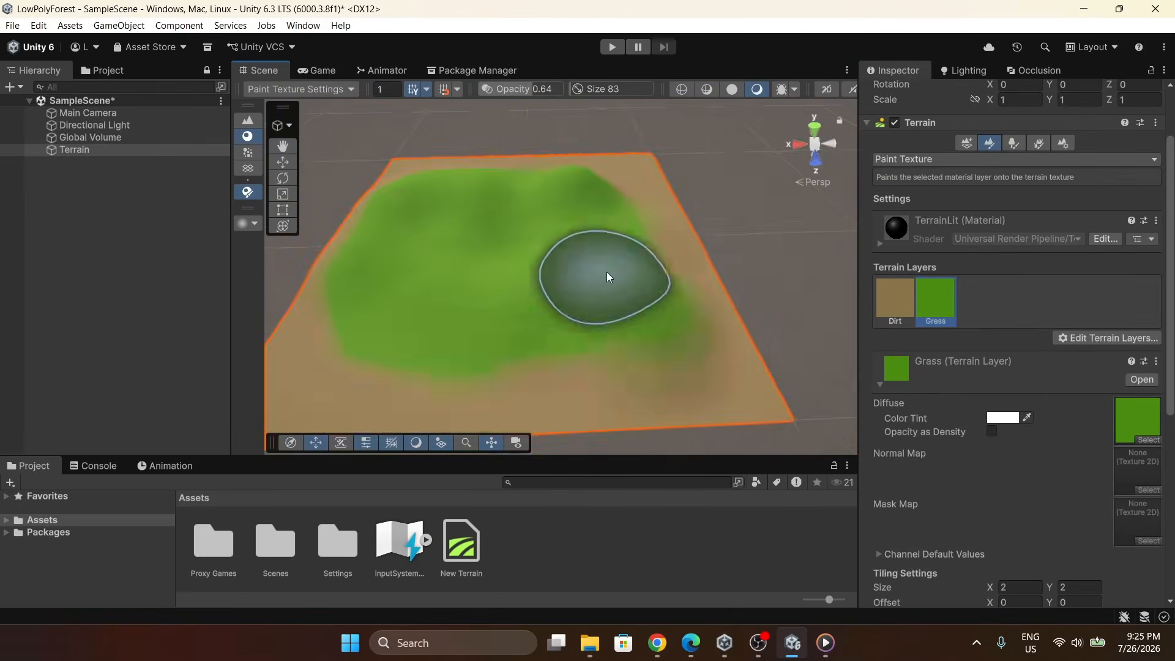
pyautogui.moveTo(608, 275); pyautogui.dragTo(348, 305, button='right')
pyautogui.moveTo(589, 269)
pyautogui.mouseDown(button='right')
pyautogui.moveTo(572, 220)
pyautogui.moveTo(572, 255)
pyautogui.moveTo(581, 248)
pyautogui.mouseUp(button='right')
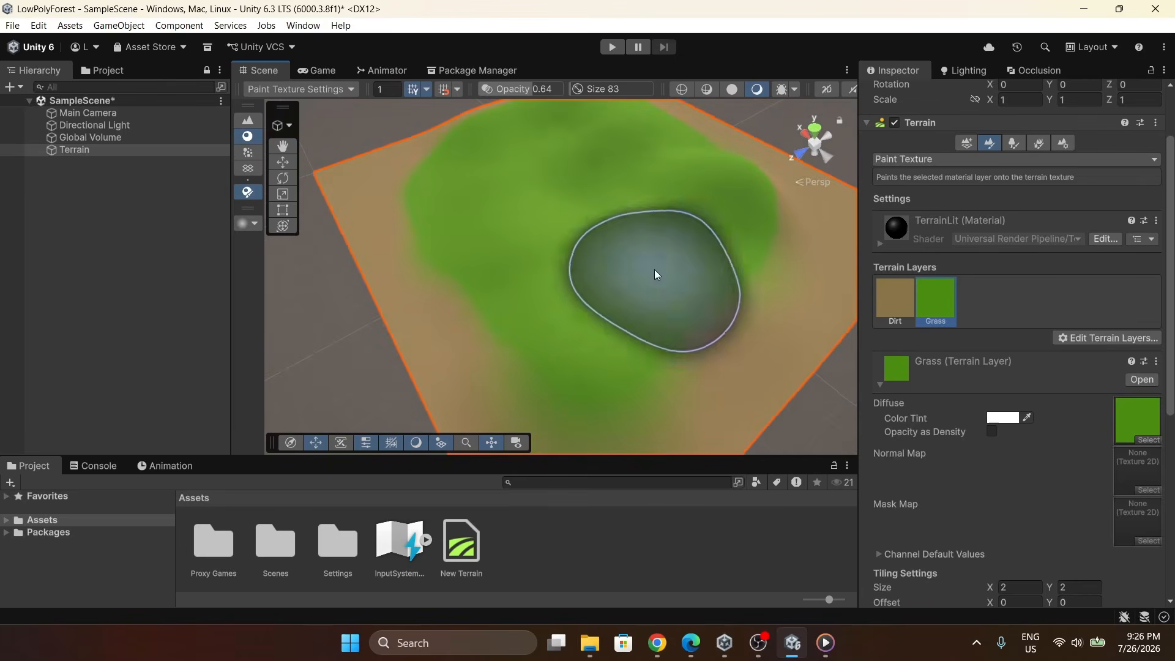
# Add the Rock terrain layer to the terrain.
pyautogui.click(1048, 338)
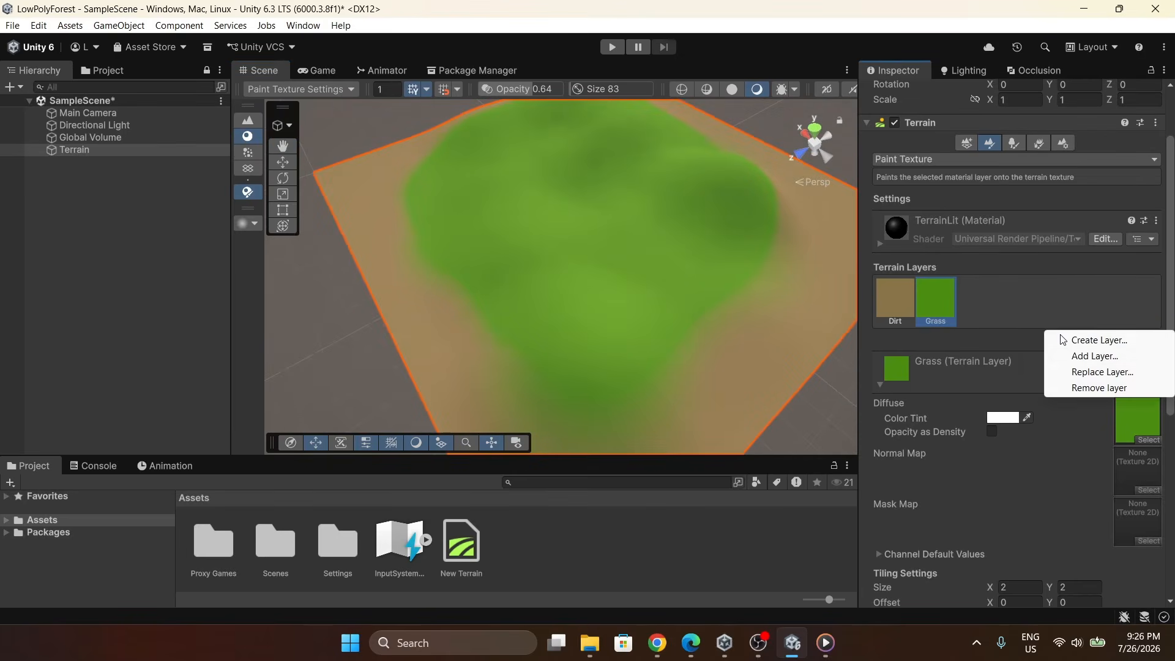
pyautogui.click(1069, 357)
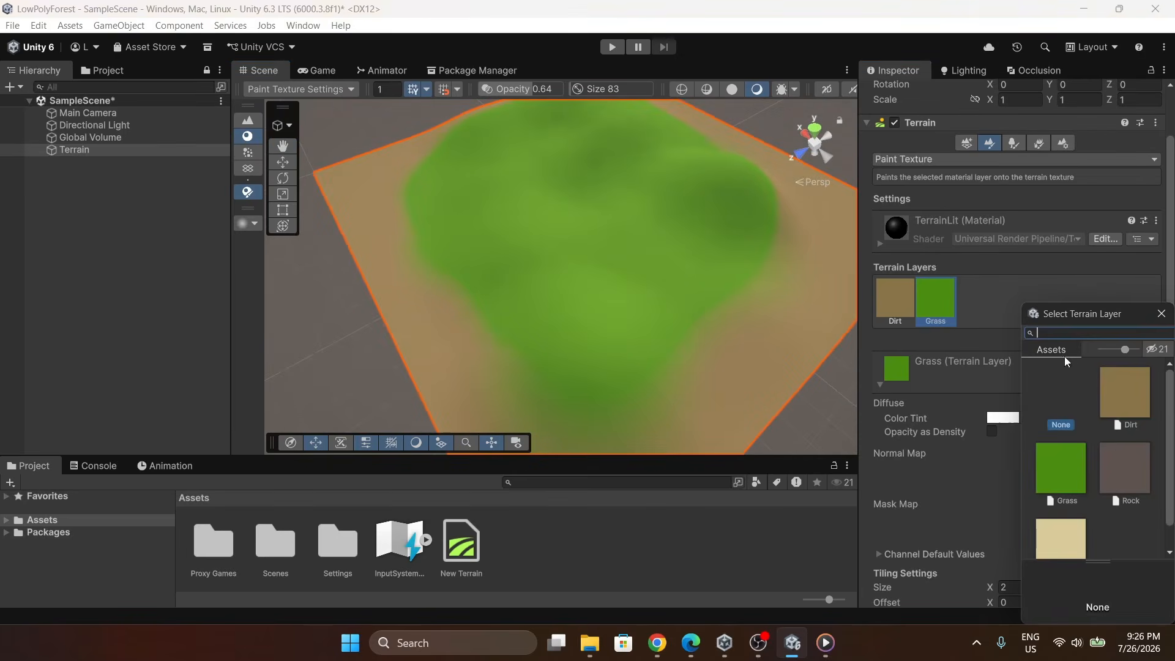
pyautogui.doubleClick(1123, 464)
# Set the paint brush size to 8 and its opacity to about 30.
pyautogui.moveTo(779, 249)
pyautogui.mouseDown(button='right')
pyautogui.moveTo(776, 195)
pyautogui.moveTo(673, 162)
pyautogui.mouseUp(button='right')
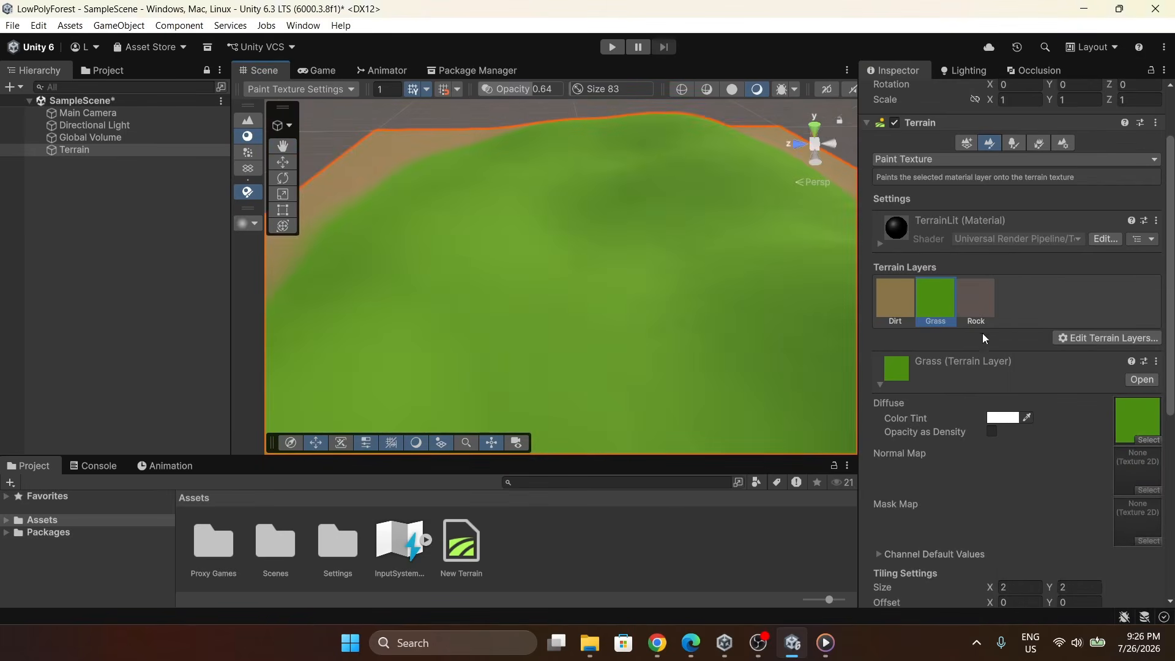
pyautogui.scroll(-3, 973, 355)
pyautogui.scroll(-3, 961, 380)
pyautogui.moveTo(1032, 407); pyautogui.dragTo(1008, 409)
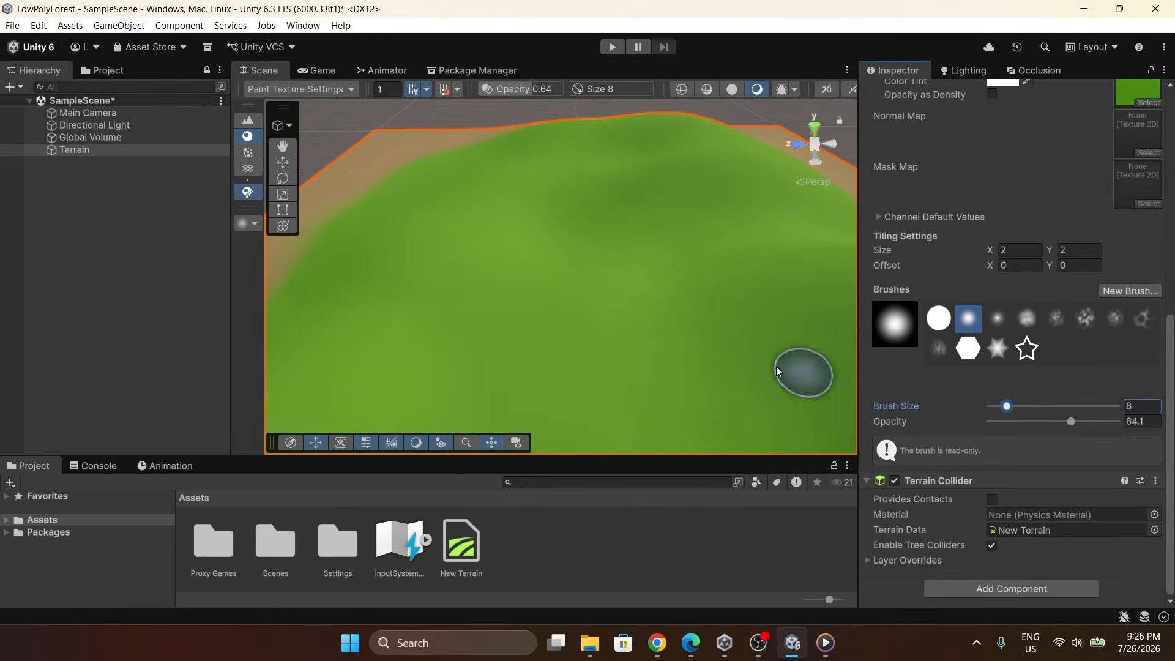
pyautogui.moveTo(1069, 428); pyautogui.dragTo(1027, 426)
# Select the Rock layer and paint a winding path across the grass.
pyautogui.moveTo(744, 306); pyautogui.dragTo(620, 245, button='right')
pyautogui.press('s')
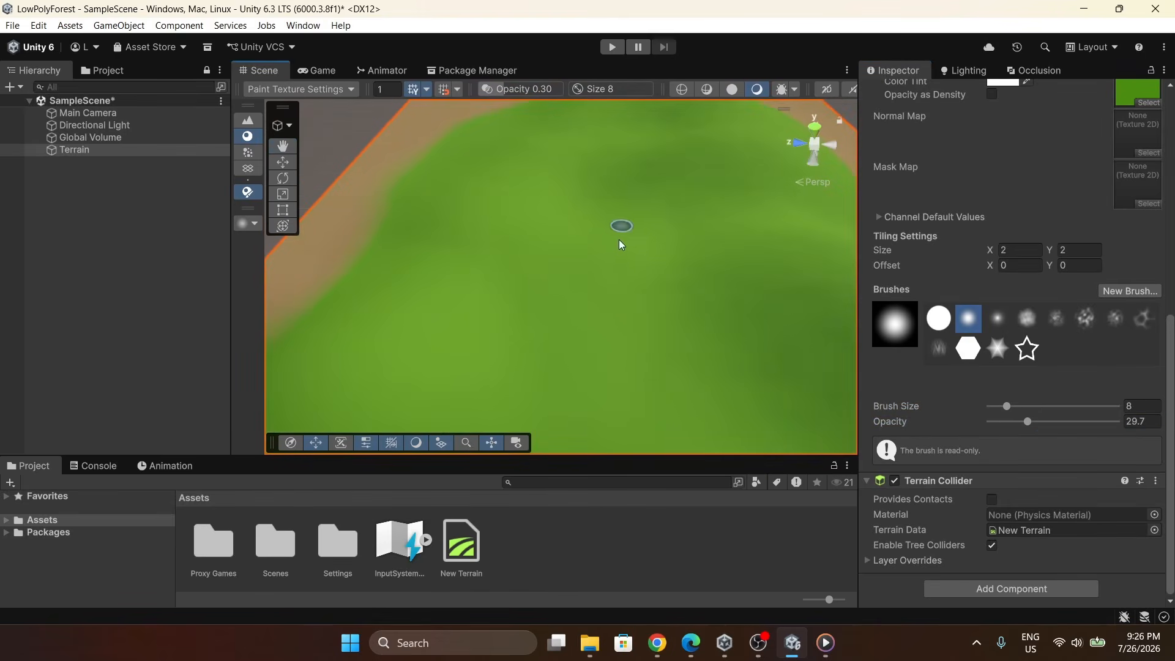
pyautogui.moveTo(654, 369); pyautogui.dragTo(808, 417, button='right')
pyautogui.scroll(4, 1028, 227)
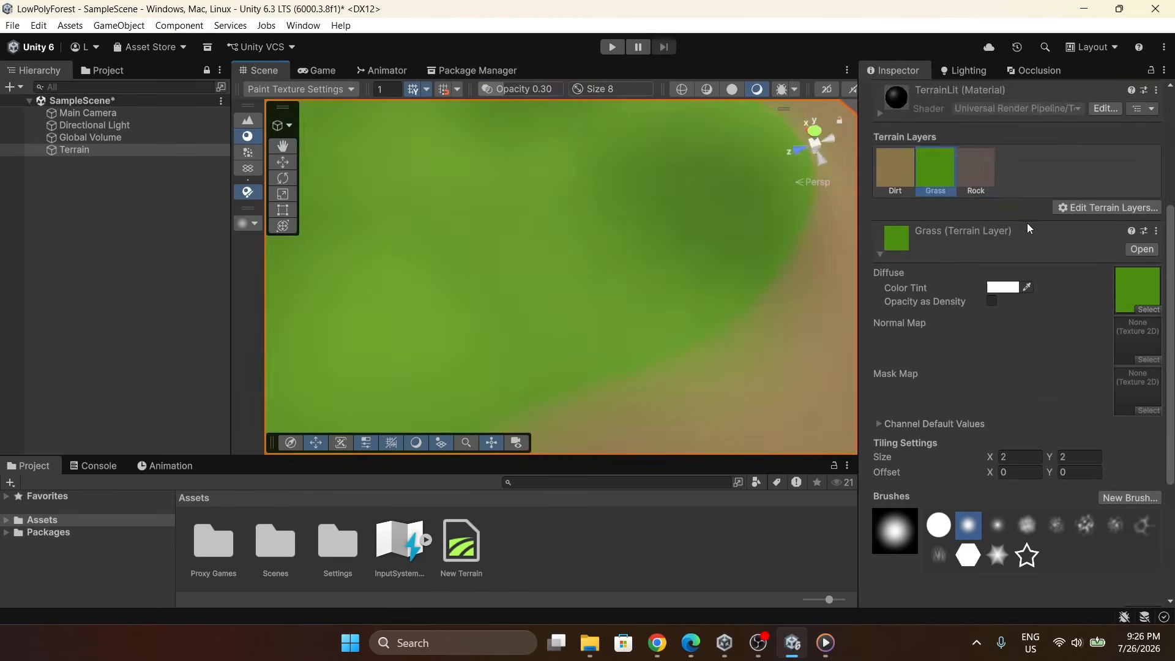
pyautogui.click(979, 186)
pyautogui.moveTo(716, 266)
pyautogui.mouseDown(button='right')
pyautogui.moveTo(556, 180)
pyautogui.moveTo(595, 251)
pyautogui.moveTo(530, 205)
pyautogui.moveTo(574, 265)
pyautogui.moveTo(546, 216)
pyautogui.moveTo(594, 326)
pyautogui.mouseUp(button='right')
pyautogui.moveTo(592, 343); pyautogui.dragTo(583, 217)
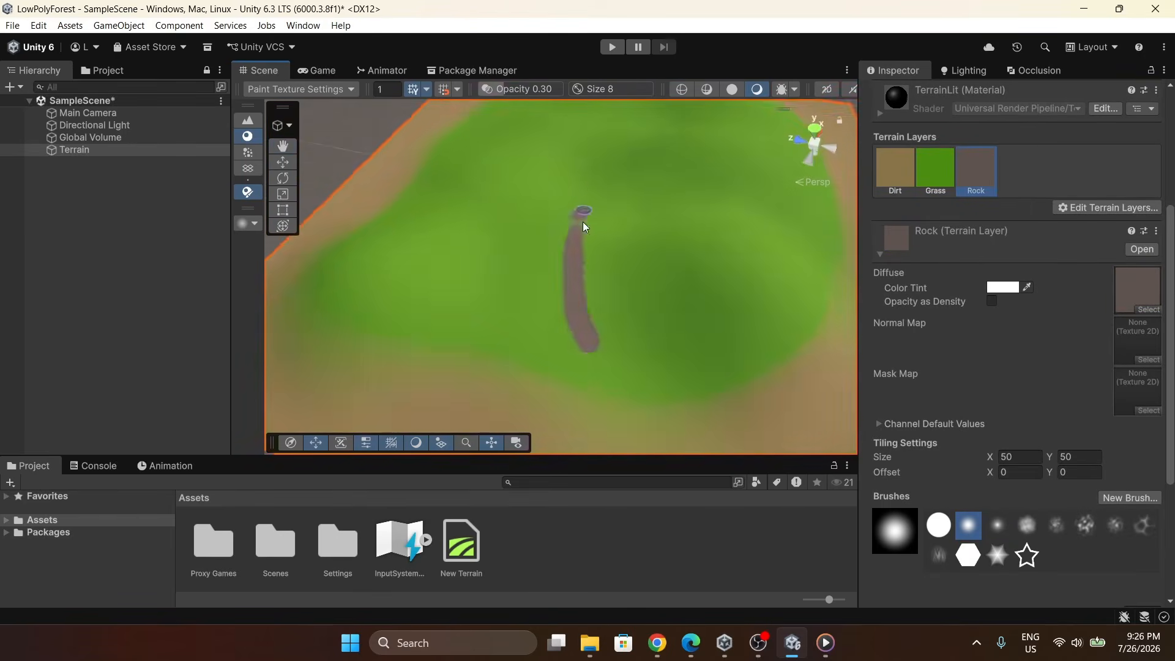
pyautogui.moveTo(582, 218); pyautogui.dragTo(586, 338, button='right')
pyautogui.moveTo(587, 339); pyautogui.dragTo(674, 211)
pyautogui.moveTo(673, 211)
pyautogui.mouseDown(button='right')
pyautogui.moveTo(523, 251)
pyautogui.moveTo(688, 255)
pyautogui.moveTo(740, 276)
pyautogui.moveTo(660, 171)
pyautogui.mouseUp(button='right')
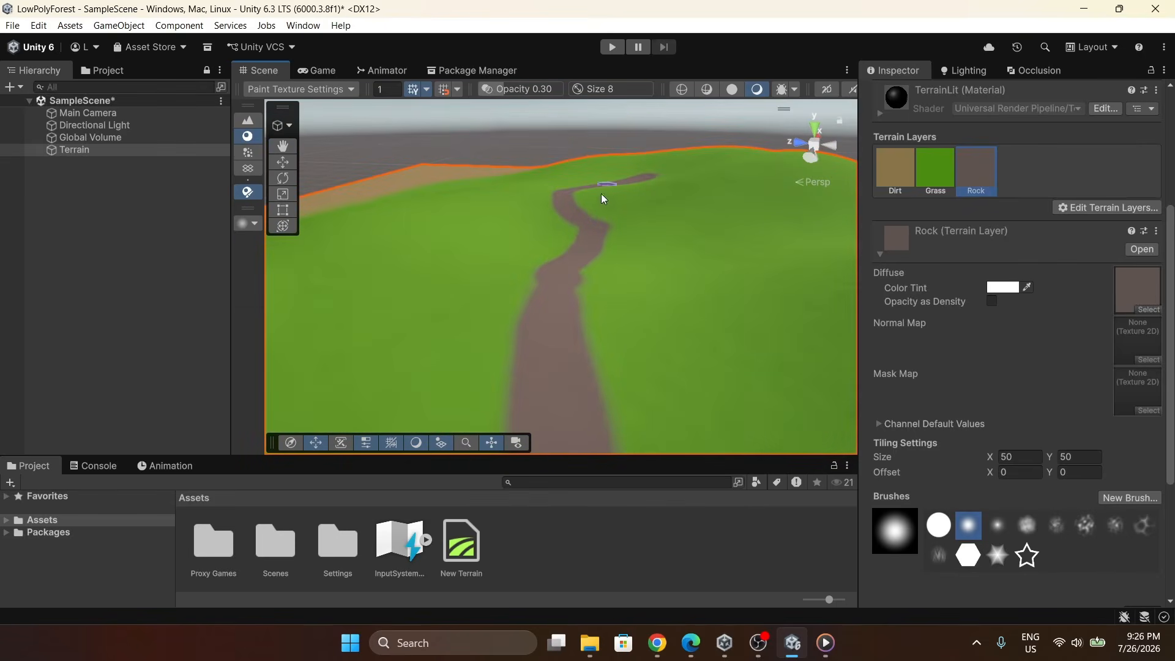
# Switch to the Paint Trees tool and start adding a new tree type.
pyautogui.scroll(6, 924, 302)
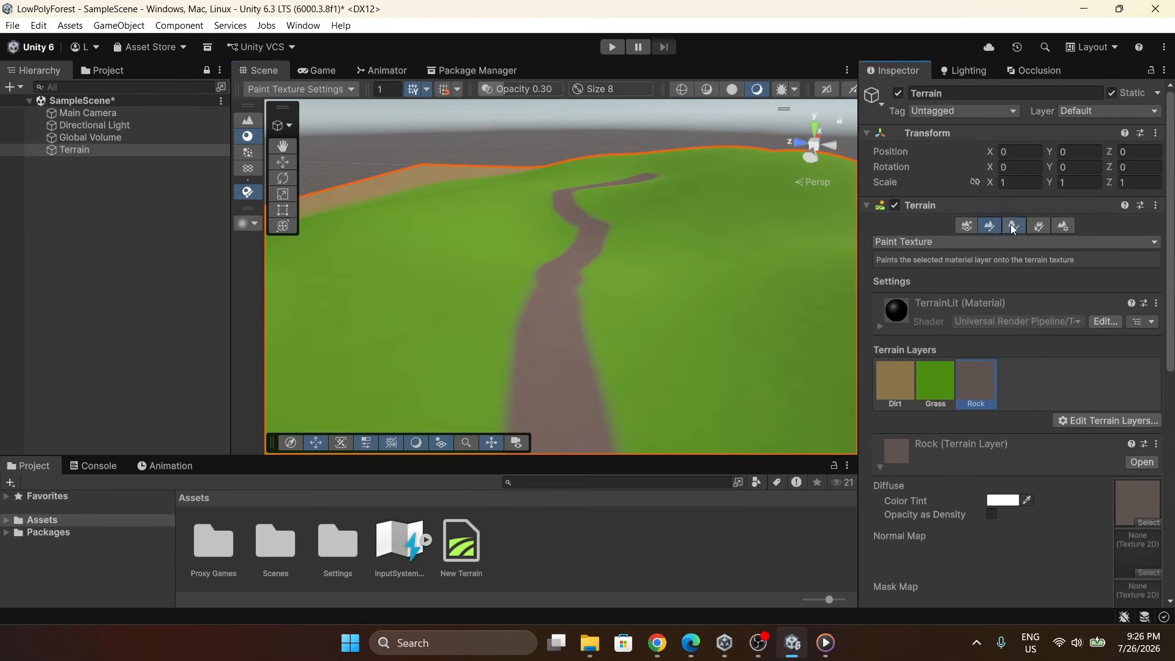
pyautogui.click(1011, 224)
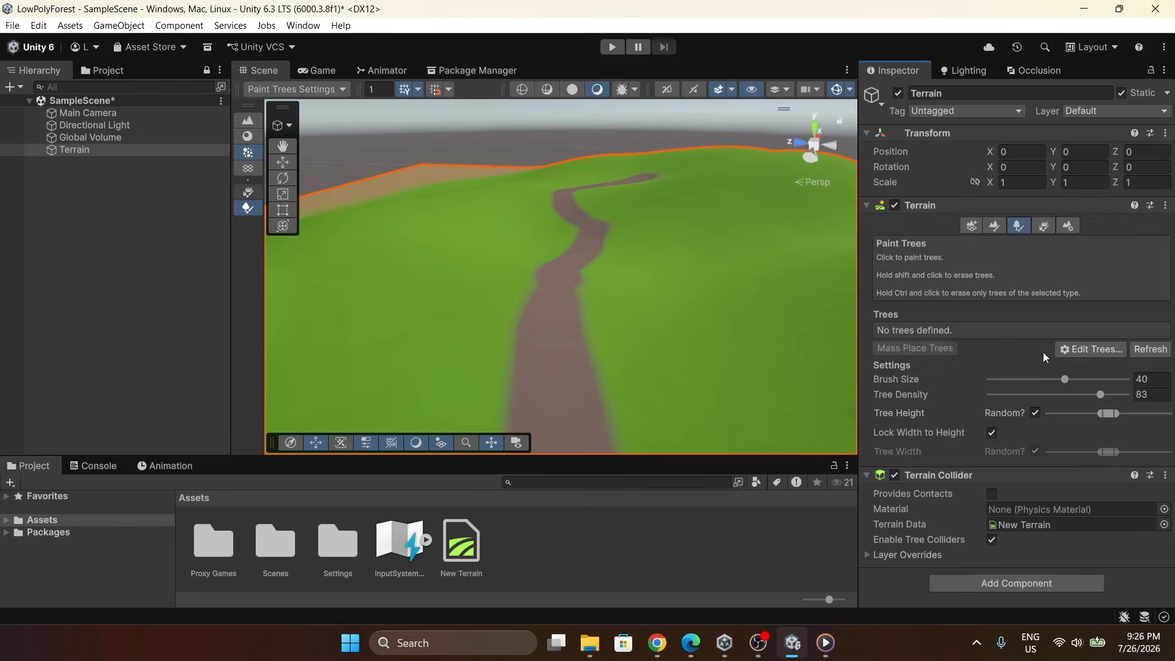
pyautogui.click(1067, 351)
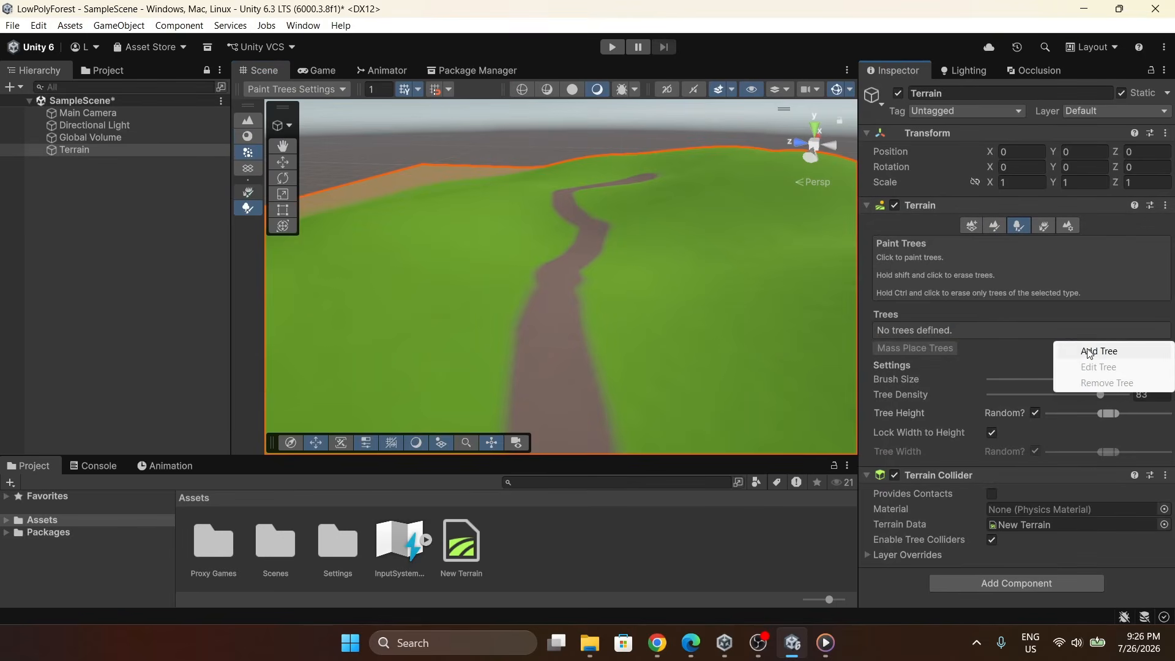
pyautogui.click(1088, 352)
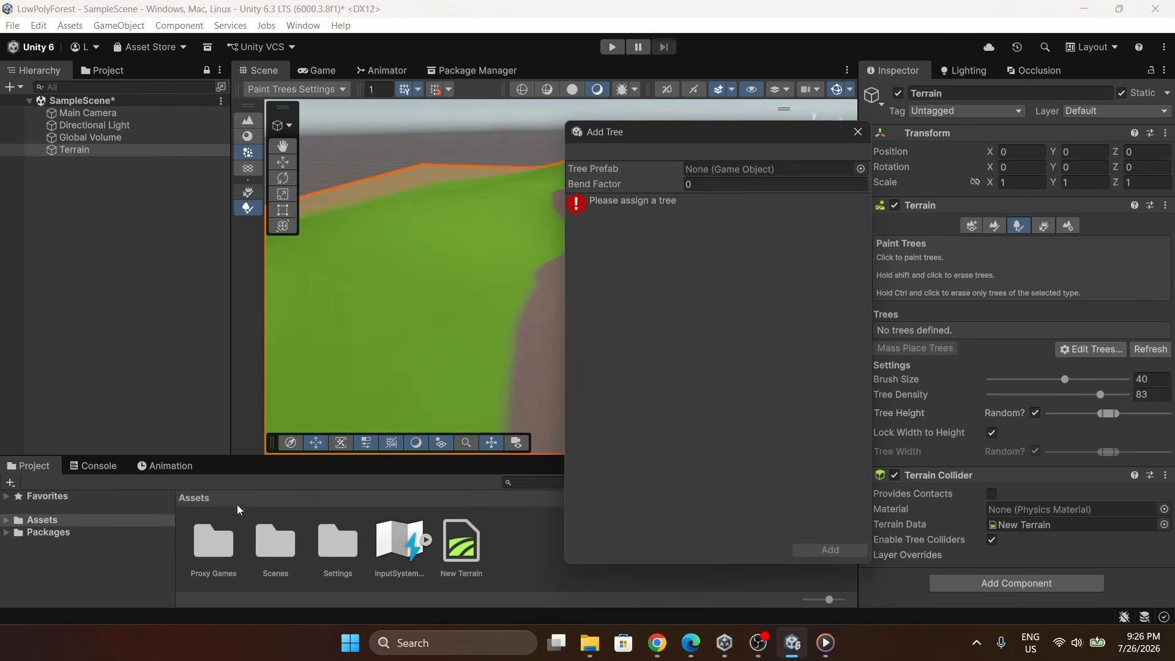
# Open the Proxy Games folder and its Stylized Nature Kit Lite folder in the project assets.
pyautogui.doubleClick(211, 551)
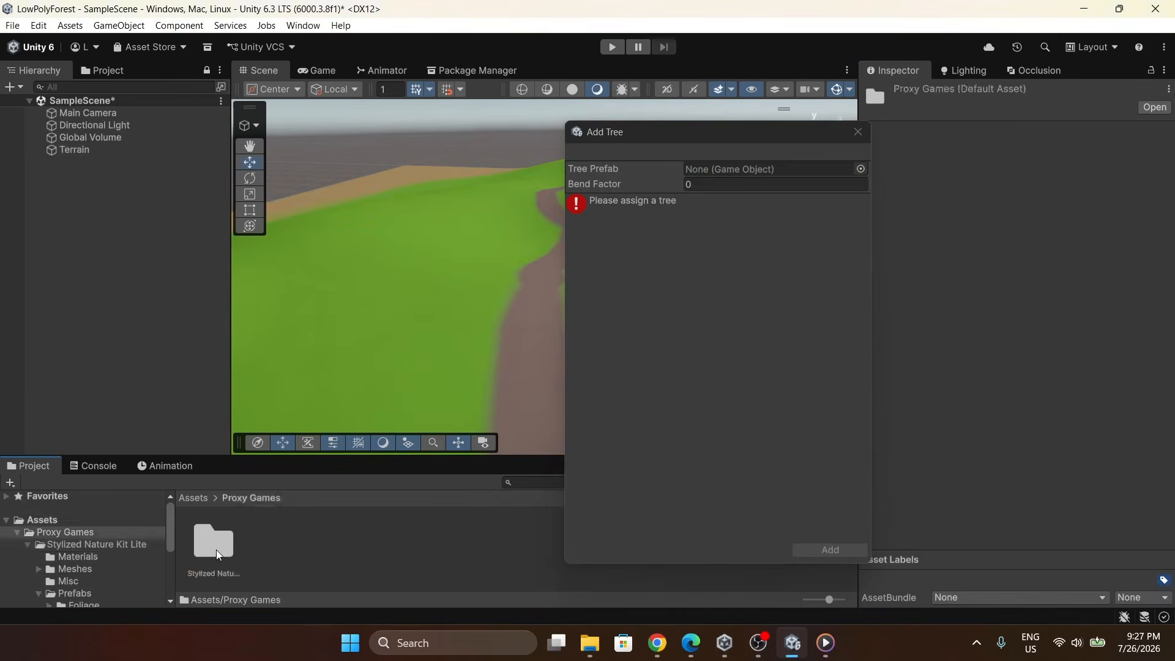
pyautogui.doubleClick(216, 550)
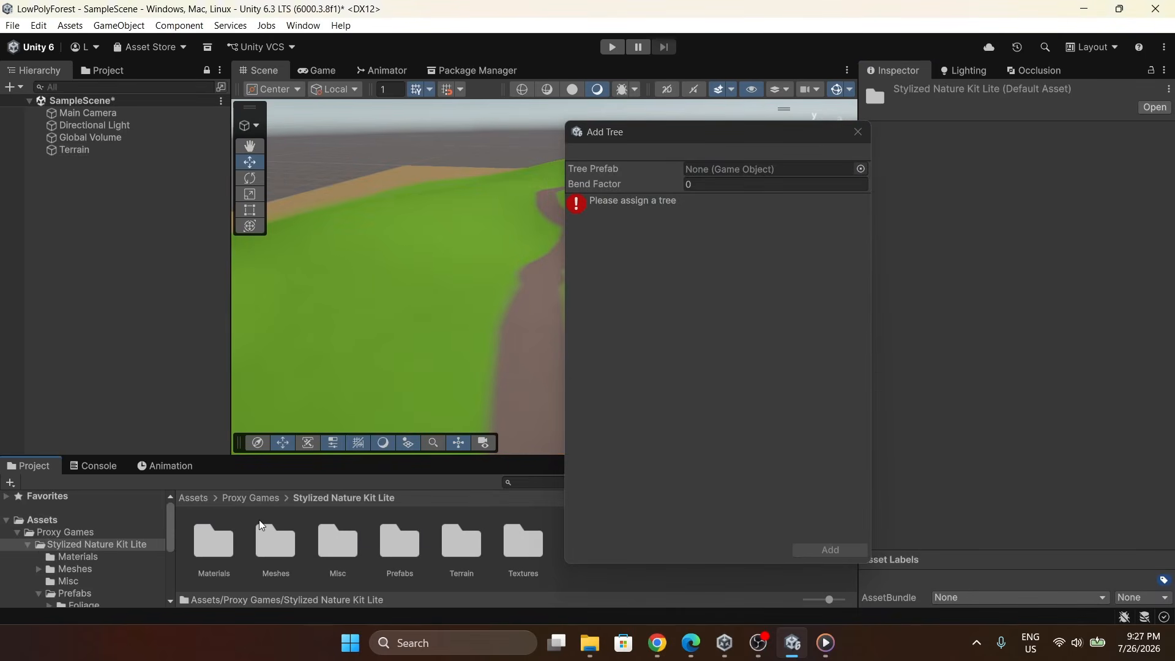
# Assign the Spruce 1 prefab from Prefabs > Foliage > Trees as the tree prefab and add it.
pyautogui.doubleClick(401, 558)
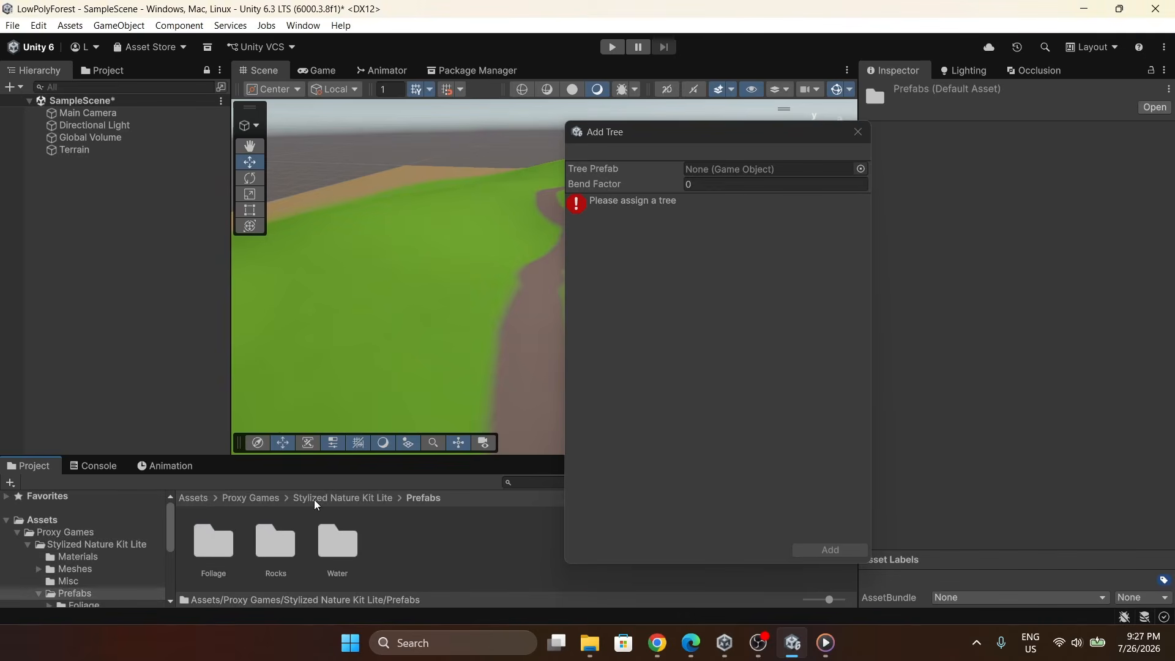
pyautogui.doubleClick(215, 524)
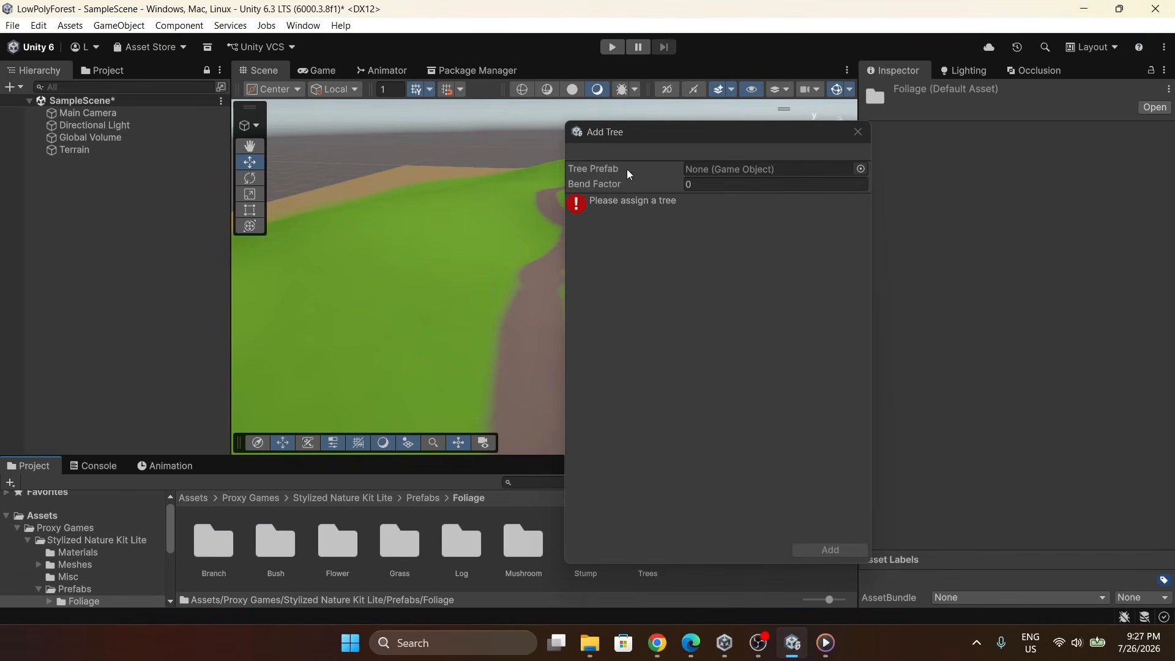
pyautogui.moveTo(646, 139); pyautogui.dragTo(491, 116)
pyautogui.doubleClick(642, 542)
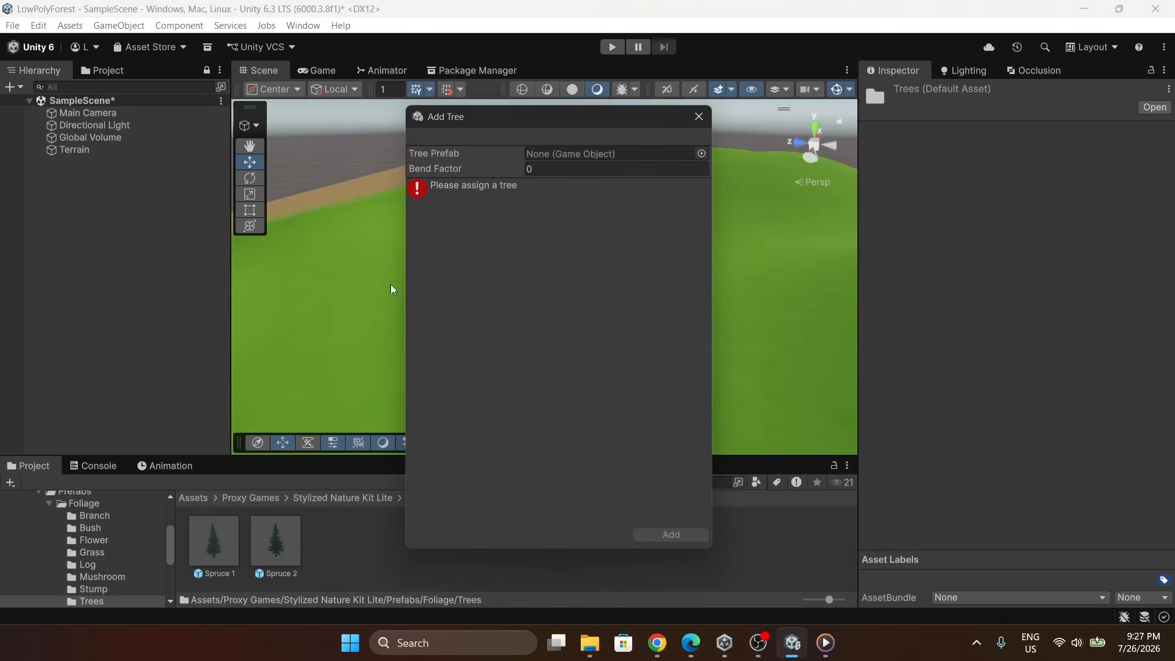
pyautogui.moveTo(210, 548); pyautogui.dragTo(549, 157)
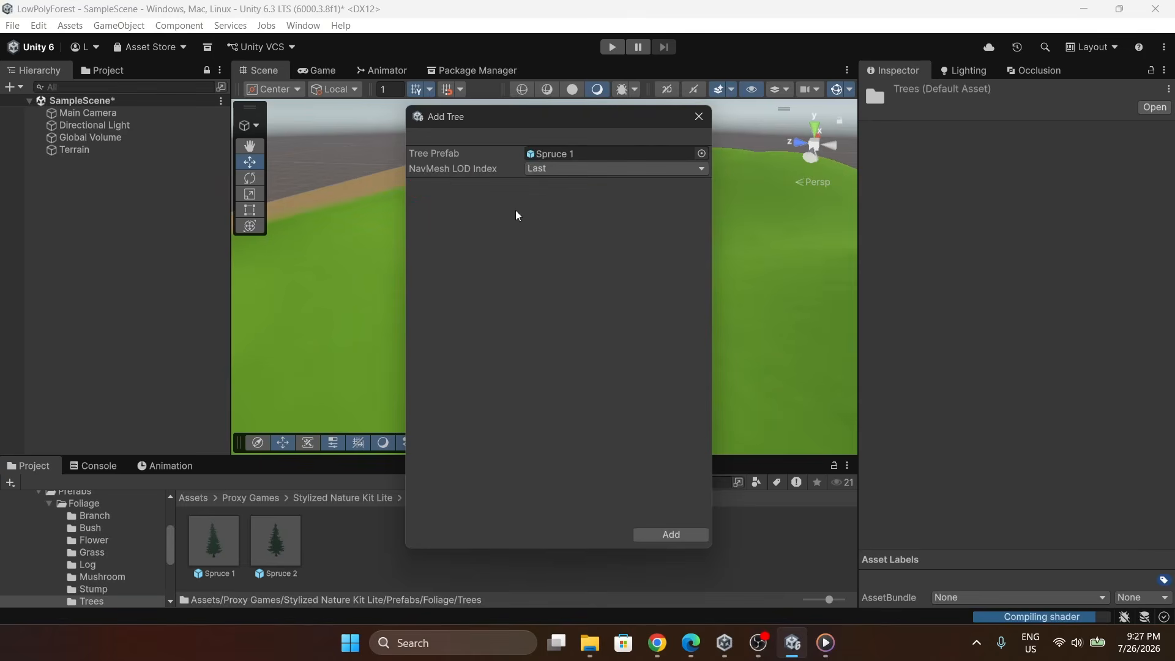
pyautogui.click(660, 534)
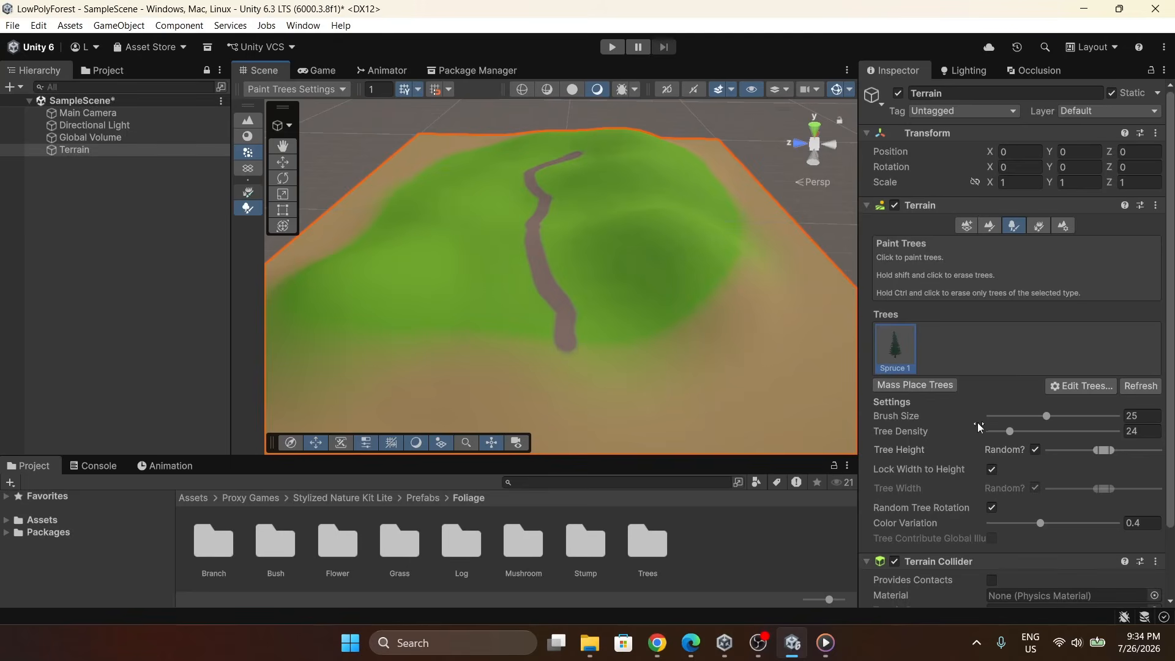
# Set the tree brush size to 1 and density to 100, and place several single spruce trees along the path.
pyautogui.moveTo(1037, 415); pyautogui.dragTo(924, 400)
pyautogui.moveTo(1006, 435); pyautogui.dragTo(1150, 436)
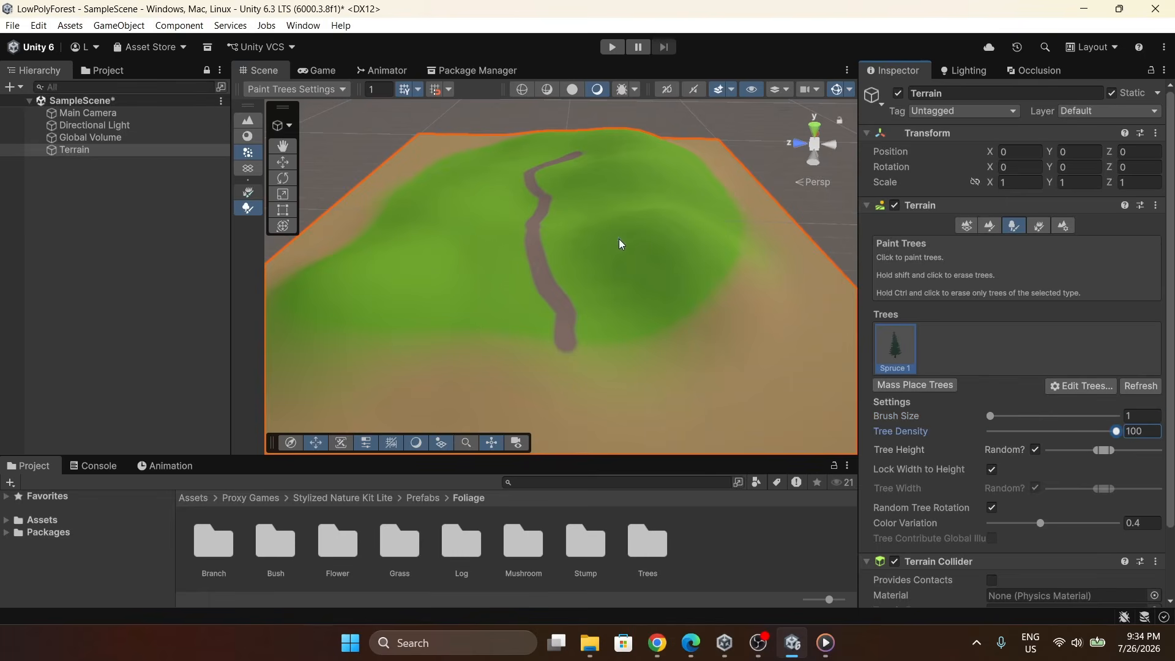
pyautogui.click(619, 243)
pyautogui.keyDown('alt'); pyautogui.moveTo(506, 255); pyautogui.dragTo(503, 214); pyautogui.keyUp('alt')
pyautogui.press('w')
pyautogui.moveTo(503, 215); pyautogui.dragTo(517, 219, button='right')
pyautogui.click(465, 247)
pyautogui.click(656, 295)
pyautogui.click(524, 202)
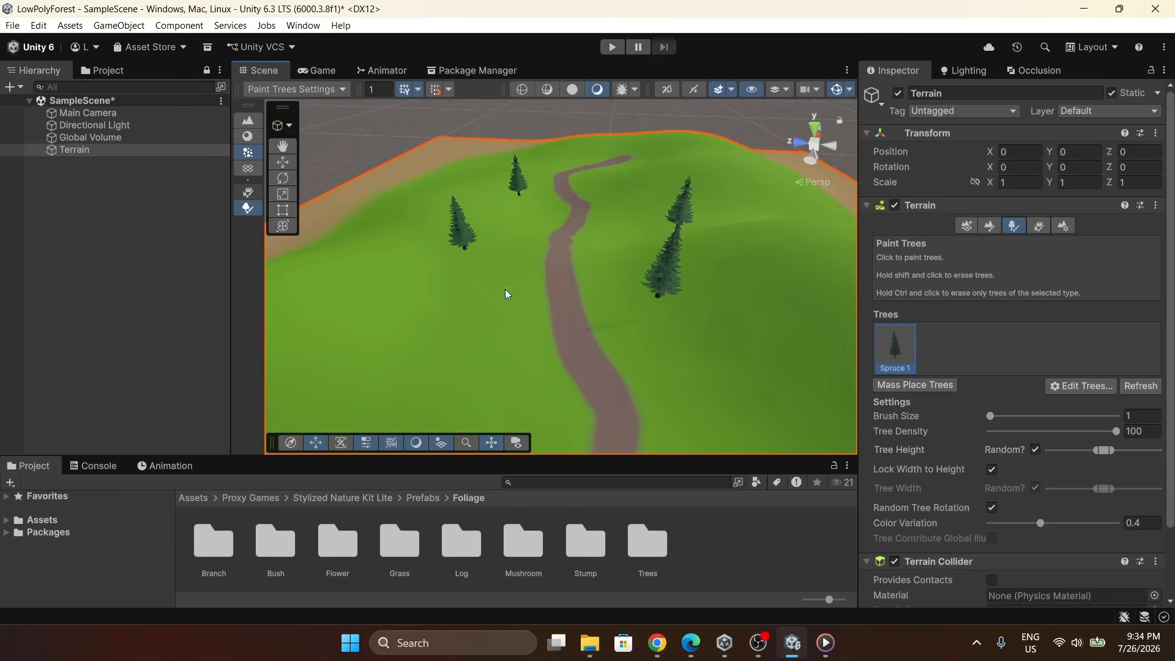
pyautogui.click(512, 294)
pyautogui.scroll(-3, 640, 263)
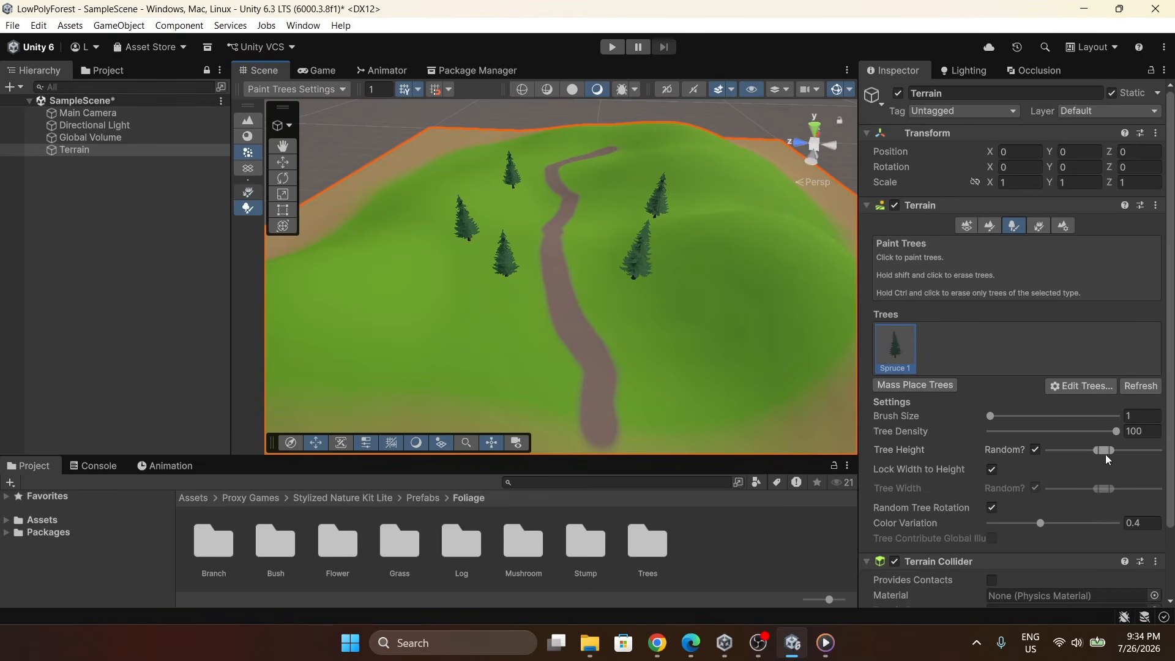
# Widen the random tree height range, set brush size 24 and density 39, and paint spruce forest across the terrain.
pyautogui.moveTo(1099, 450)
pyautogui.mouseDown()
pyautogui.moveTo(1090, 451)
pyautogui.moveTo(1120, 450)
pyautogui.mouseUp()
pyautogui.moveTo(718, 275); pyautogui.dragTo(705, 184, button='right')
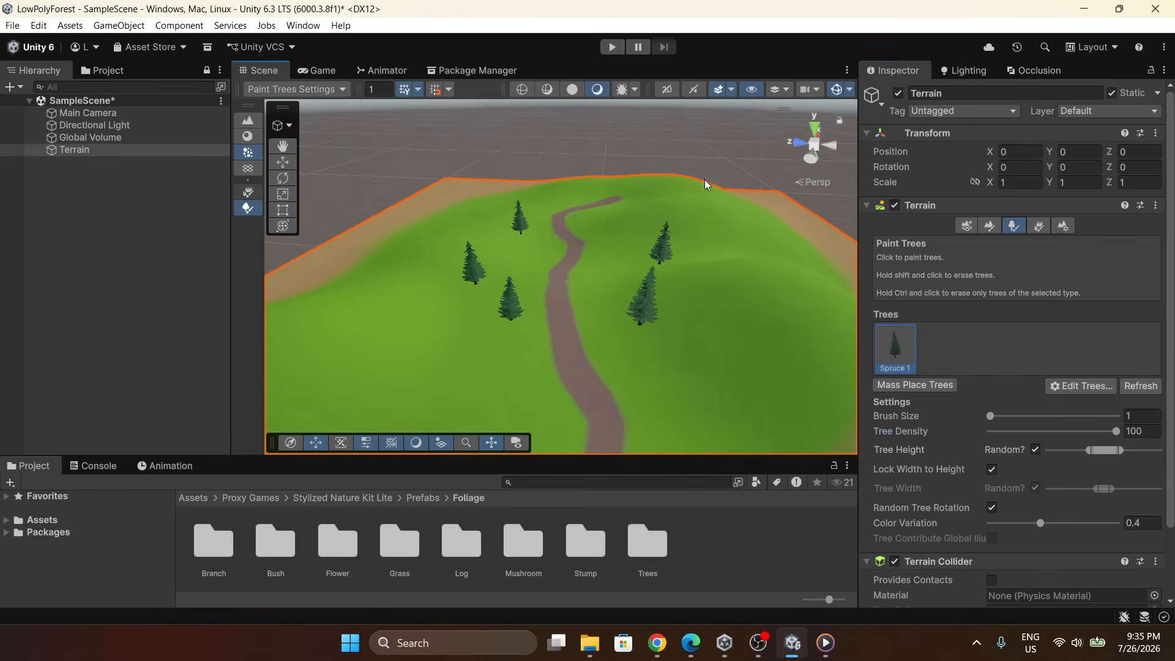
pyautogui.moveTo(991, 416)
pyautogui.mouseDown()
pyautogui.moveTo(1048, 417)
pyautogui.moveTo(1048, 433)
pyautogui.moveTo(1030, 432)
pyautogui.mouseUp()
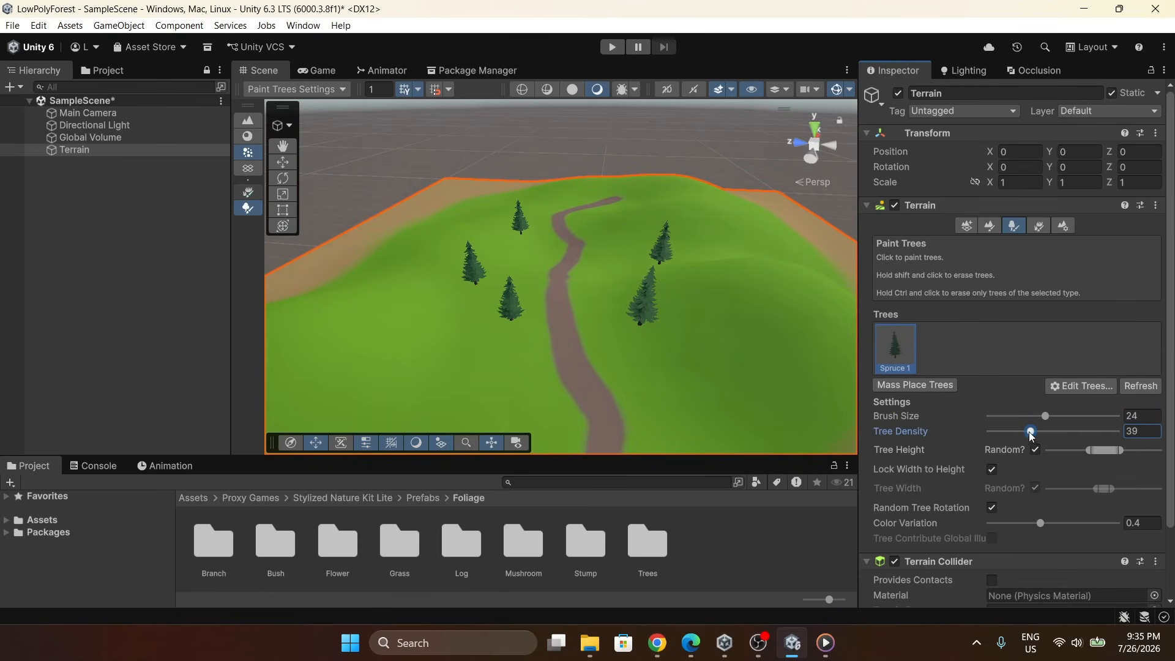
pyautogui.moveTo(435, 328); pyautogui.dragTo(465, 374)
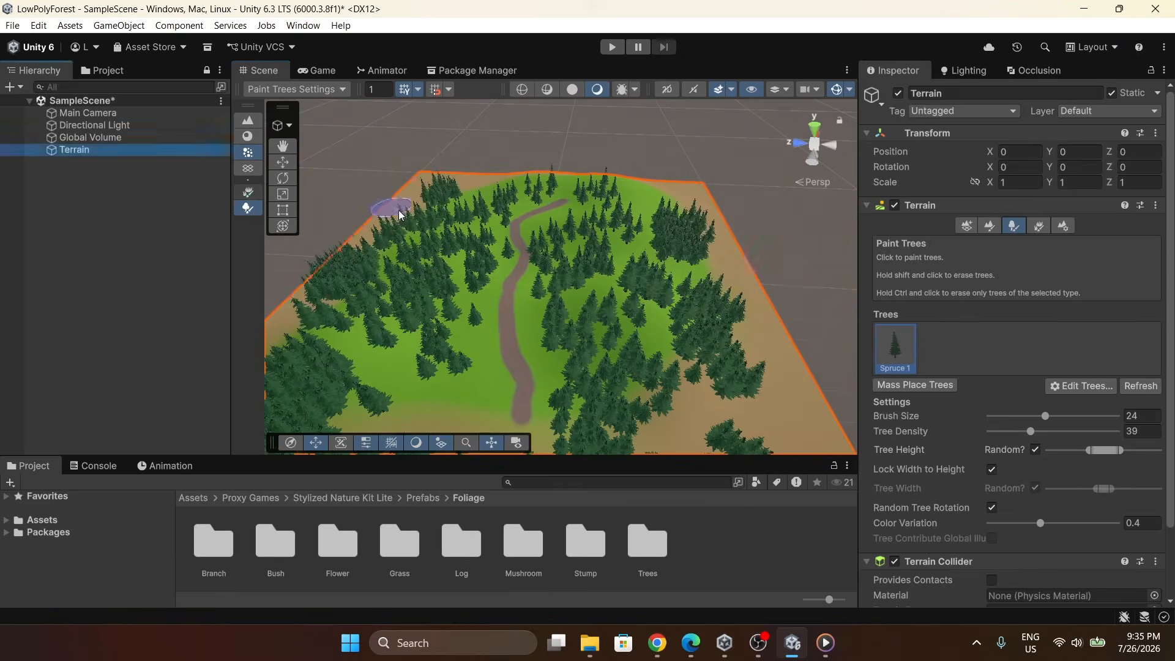
# Examine the painted forest from closer viewpoints around the path.
pyautogui.scroll(8, 470, 294)
pyautogui.moveTo(469, 293); pyautogui.dragTo(459, 84, button='right')
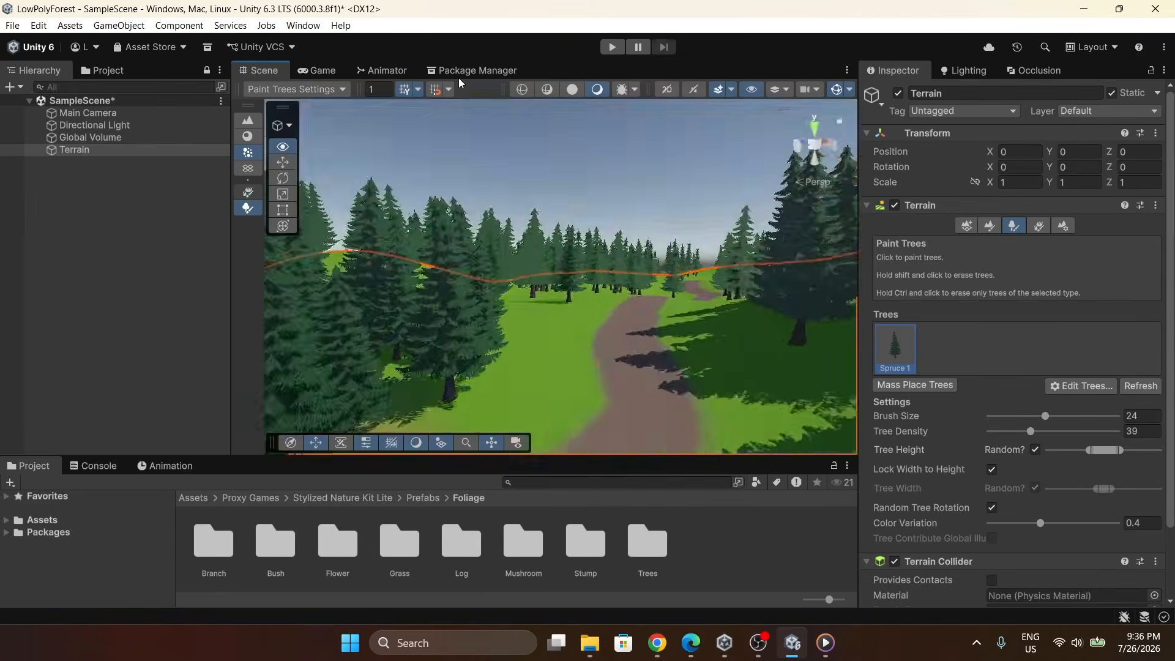
pyautogui.press('f')
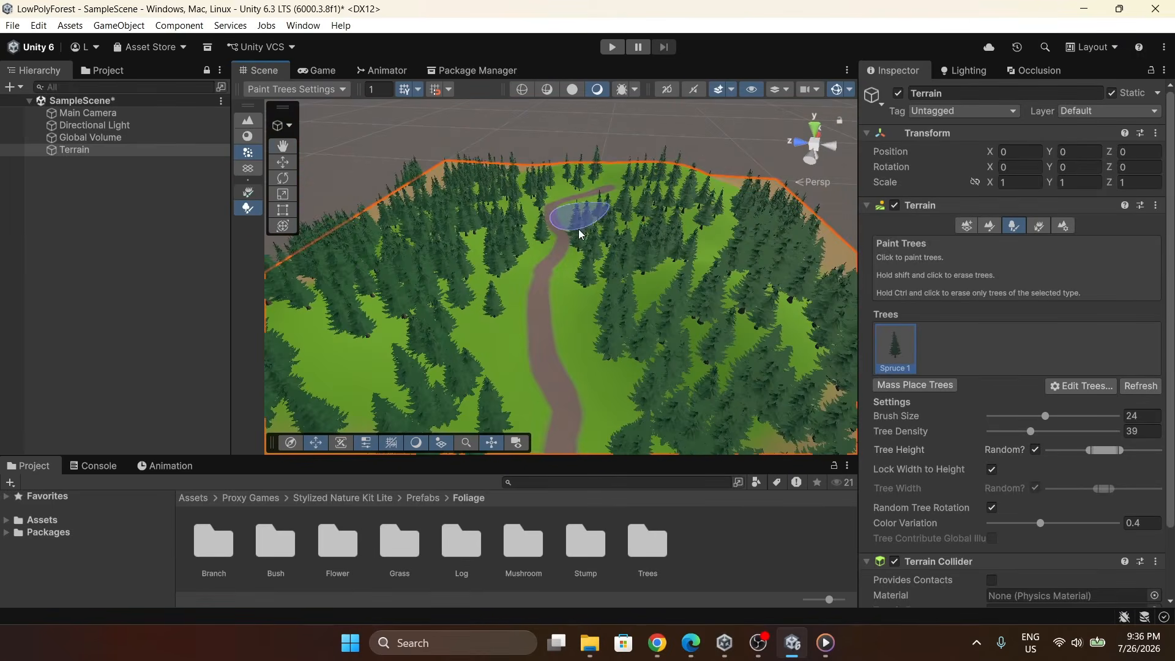
pyautogui.moveTo(595, 318)
pyautogui.mouseDown(button='right')
pyautogui.moveTo(603, 285)
pyautogui.moveTo(527, 284)
pyautogui.mouseUp(button='right')
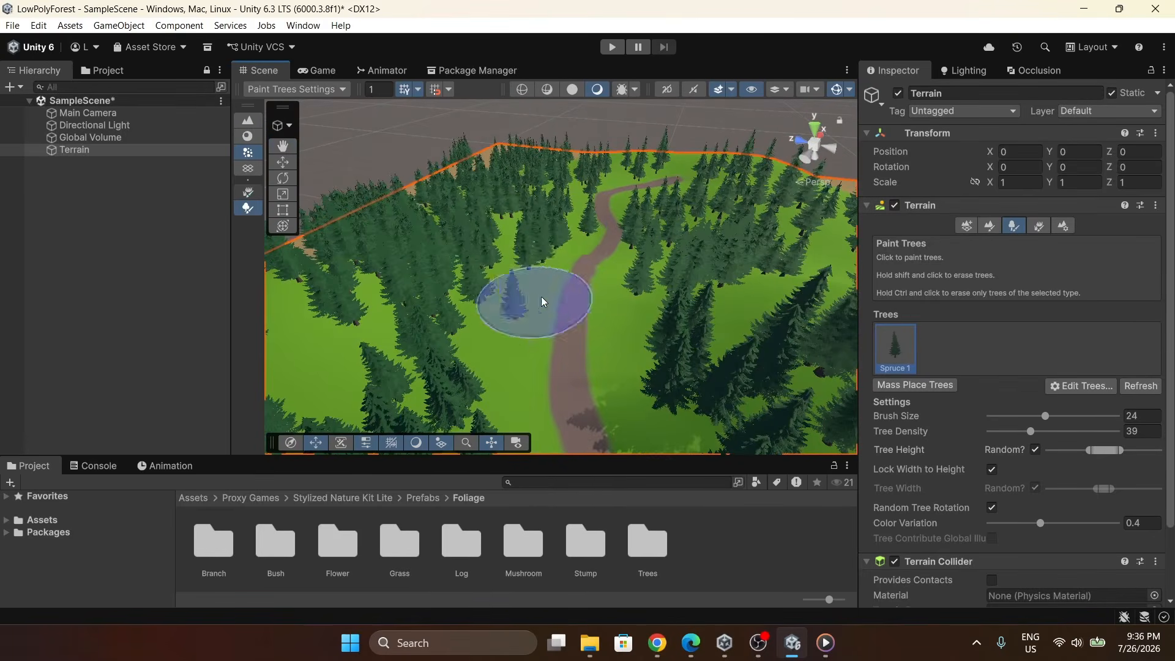
pyautogui.moveTo(541, 296); pyautogui.dragTo(563, 296, button='right')
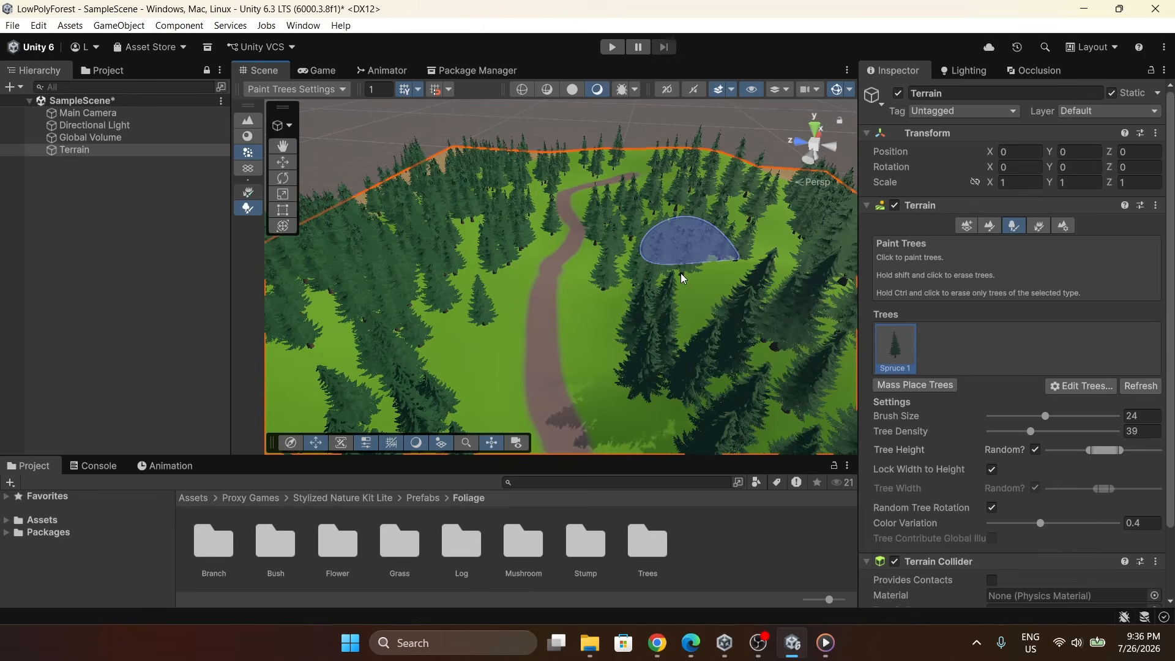
pyautogui.click(680, 273)
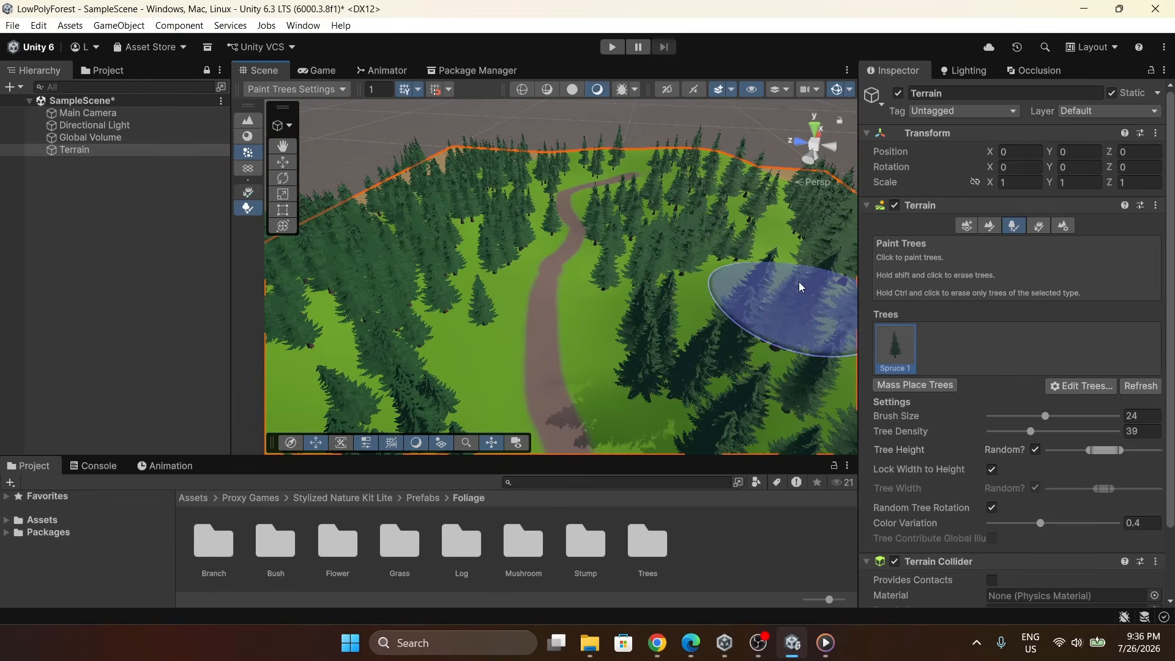
pyautogui.click(799, 282)
# Switch to the Paint Details tool and start adding a new detail mesh.
pyautogui.click(1039, 226)
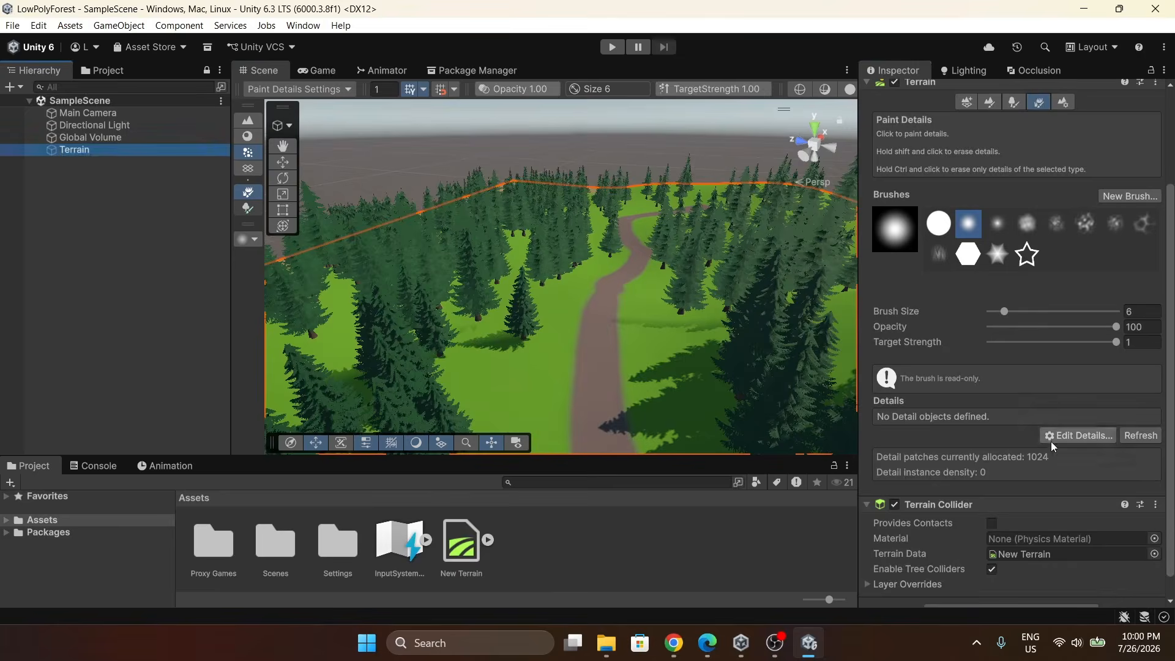
pyautogui.click(1063, 437)
pyautogui.click(1064, 438)
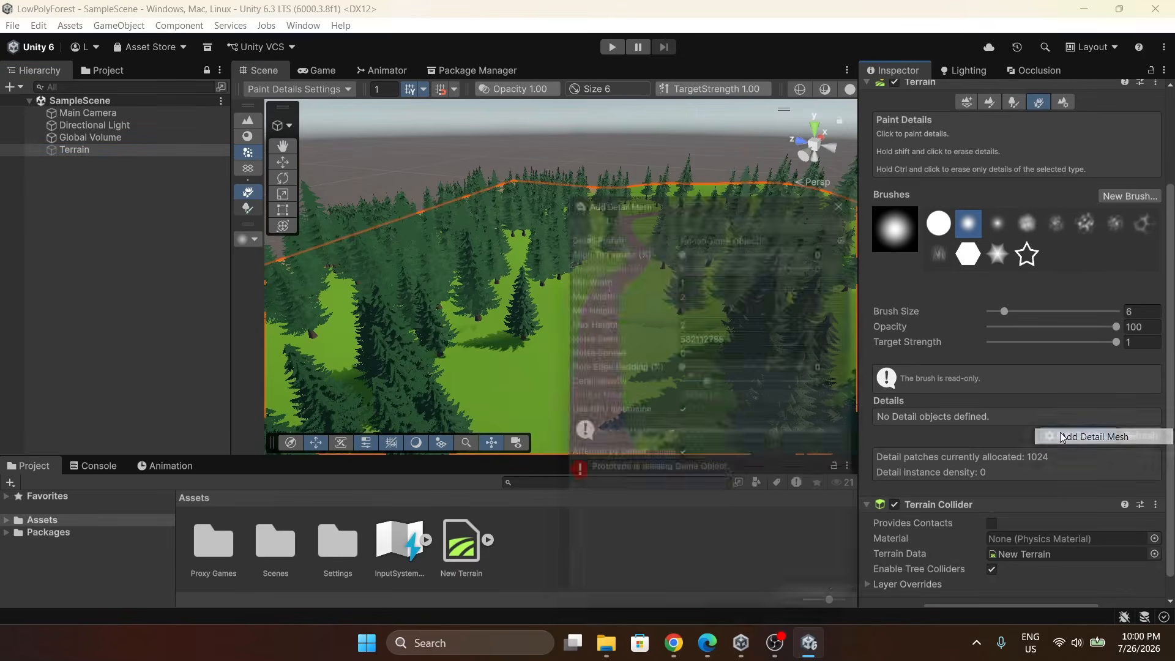
# Open the Grass folder under Proxy Games > Stylized Nature Kit Lite > Prefabs > Foliage in the project assets.
pyautogui.doubleClick(214, 536)
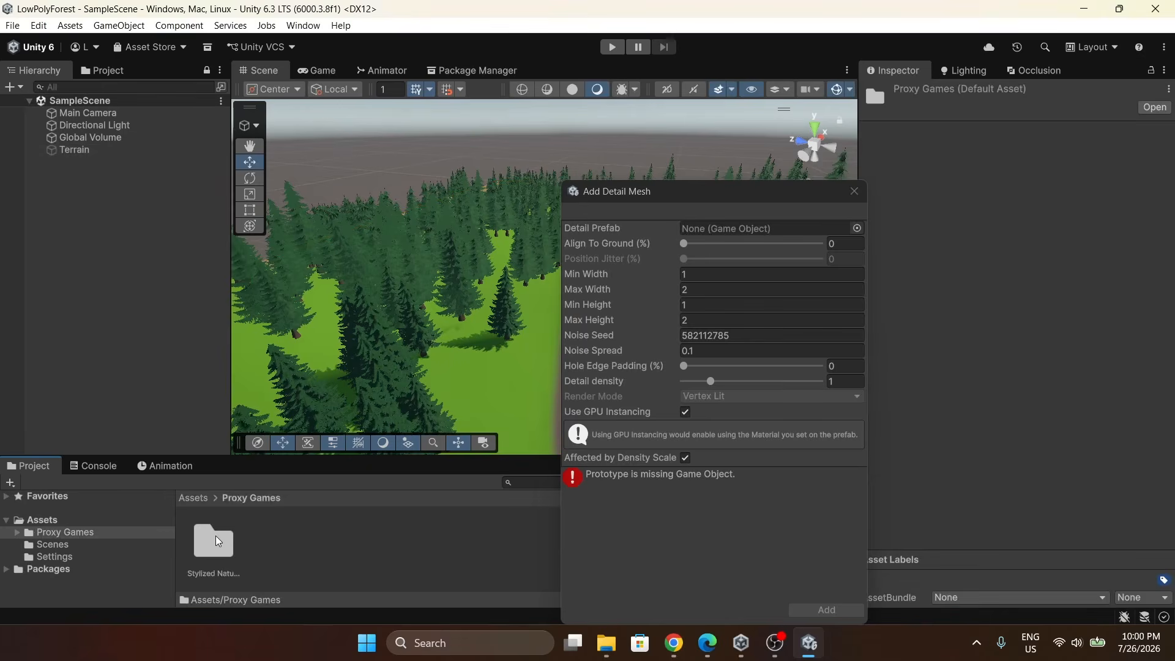
pyautogui.doubleClick(215, 535)
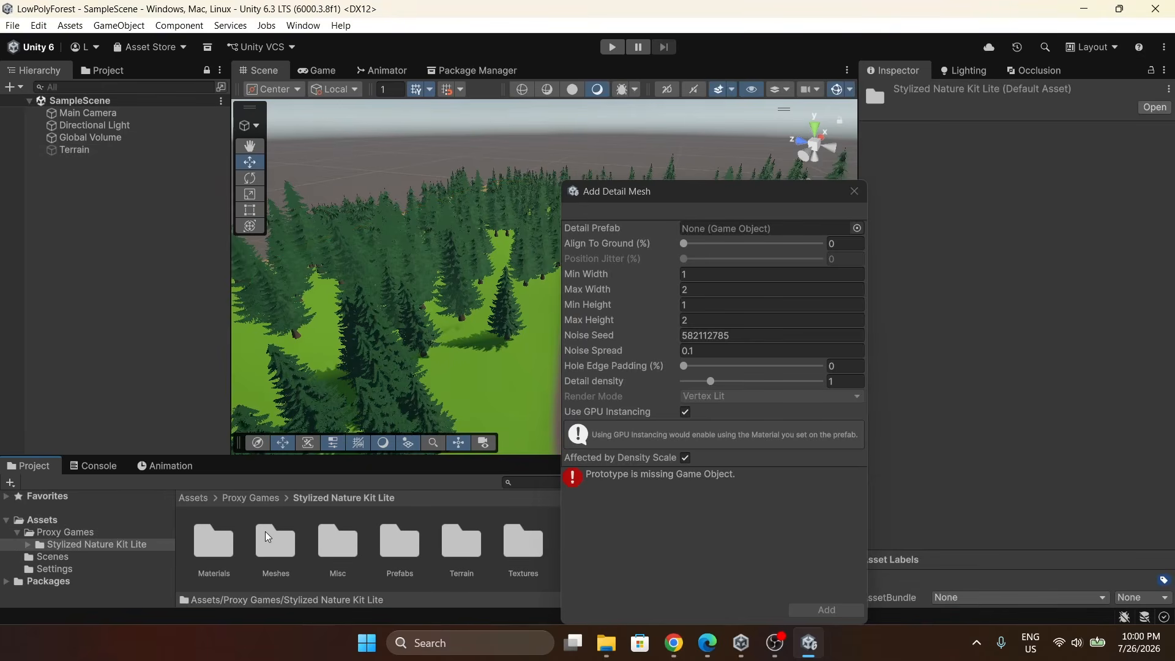
pyautogui.doubleClick(421, 563)
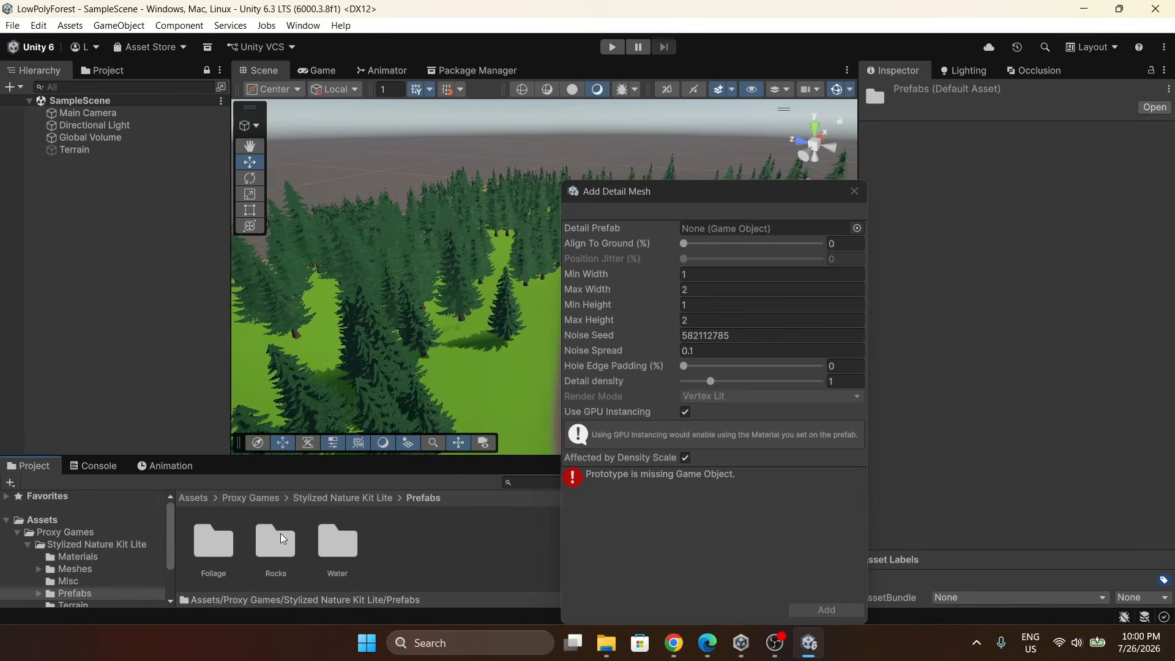
pyautogui.doubleClick(223, 534)
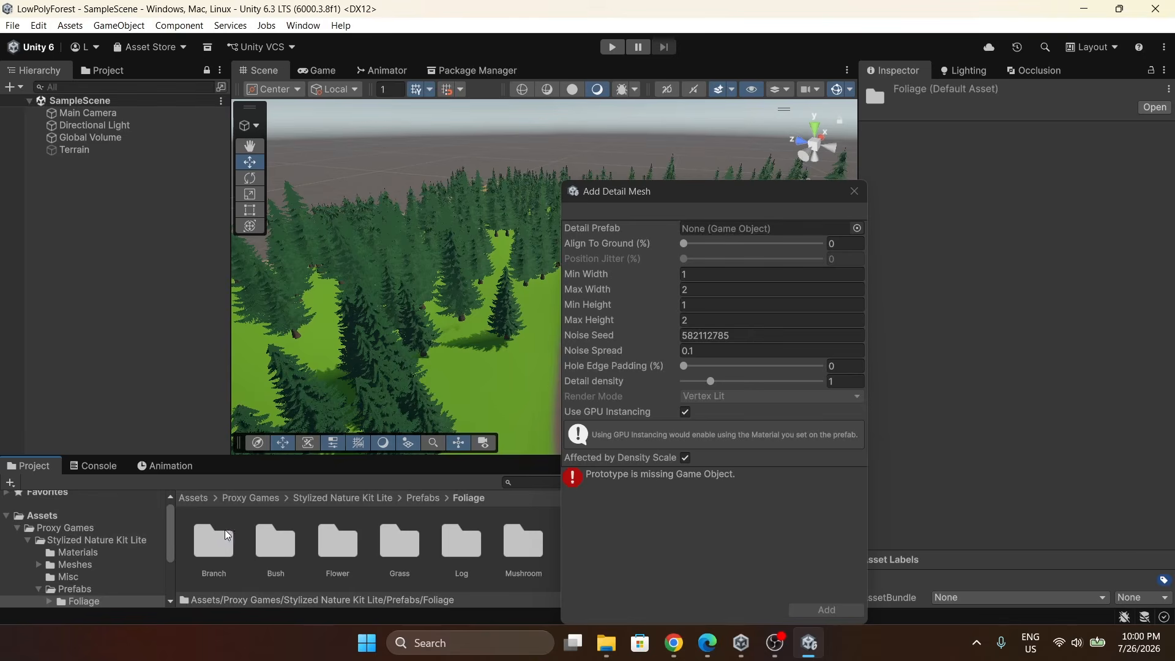
pyautogui.doubleClick(404, 553)
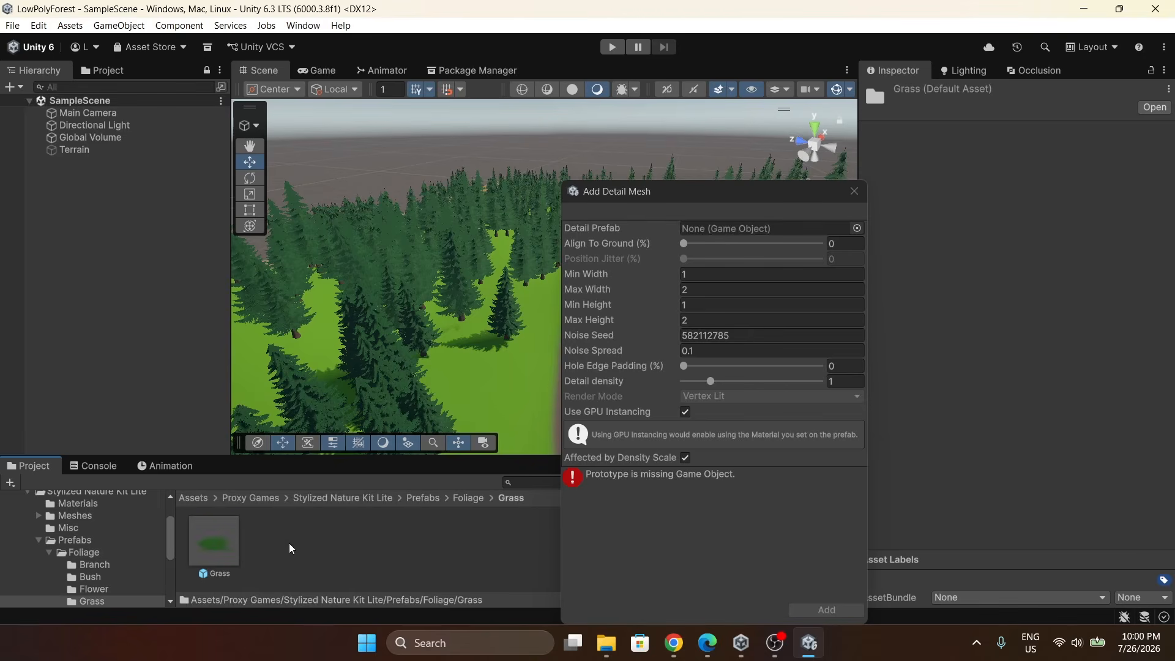
# Open the Grass prefab and save its Grass_LOD0 child as a separate prefab in the Grass folder.
pyautogui.click(204, 536)
pyautogui.doubleClick(221, 538)
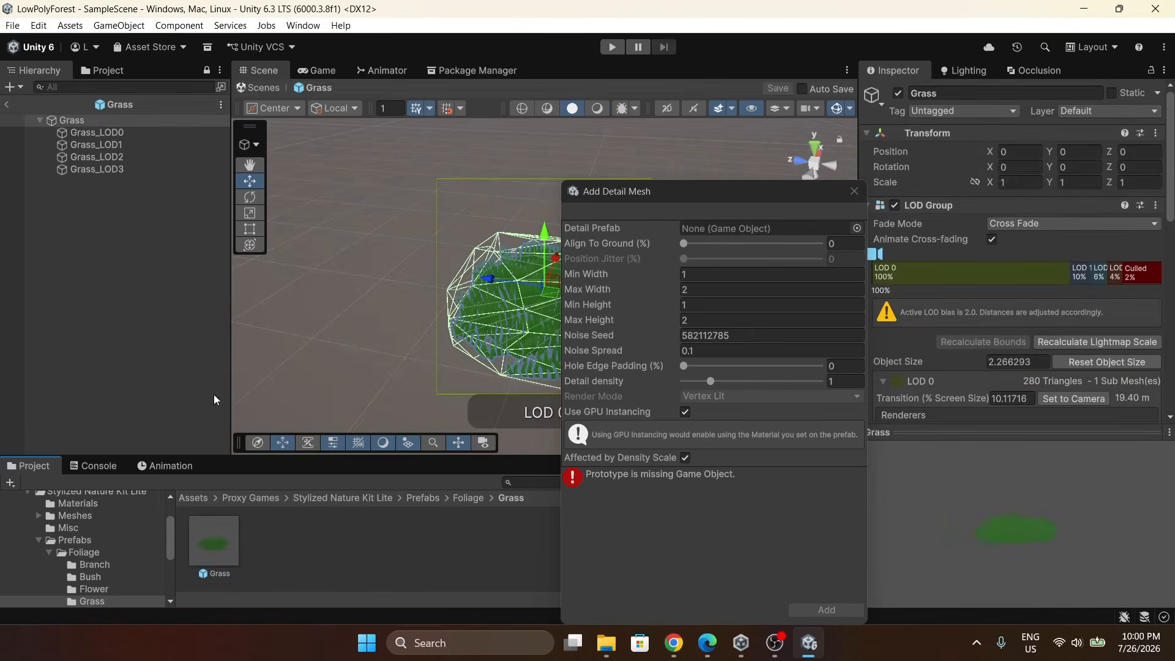
pyautogui.moveTo(711, 197); pyautogui.dragTo(626, 159)
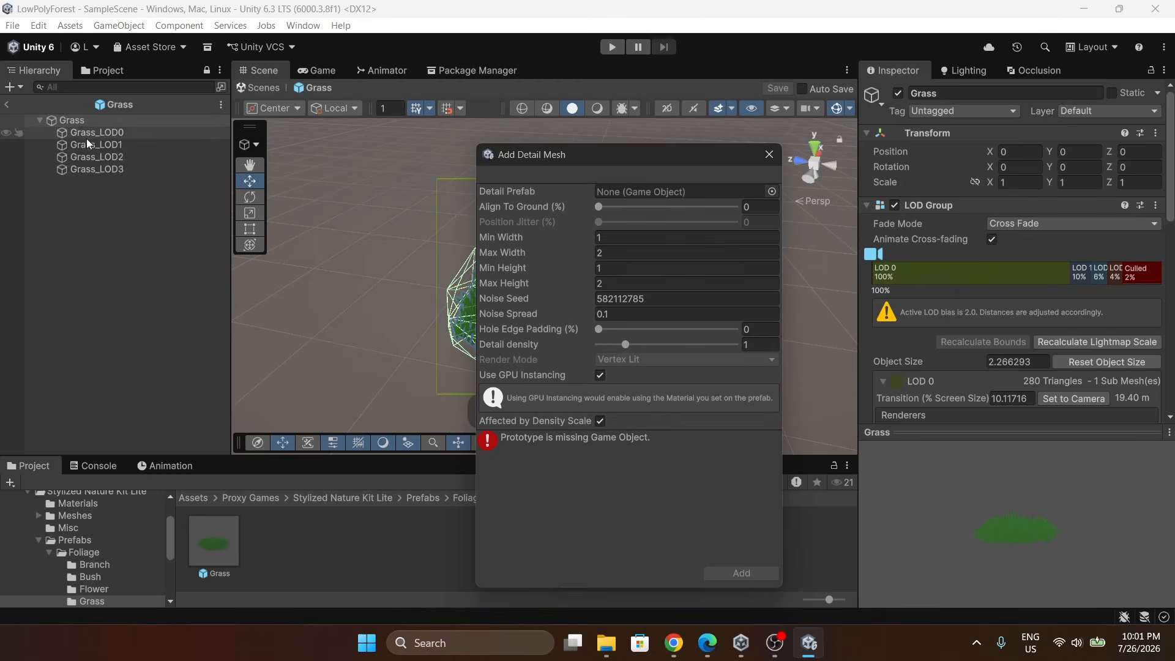
pyautogui.moveTo(77, 135); pyautogui.dragTo(297, 546)
pyautogui.click(7, 104)
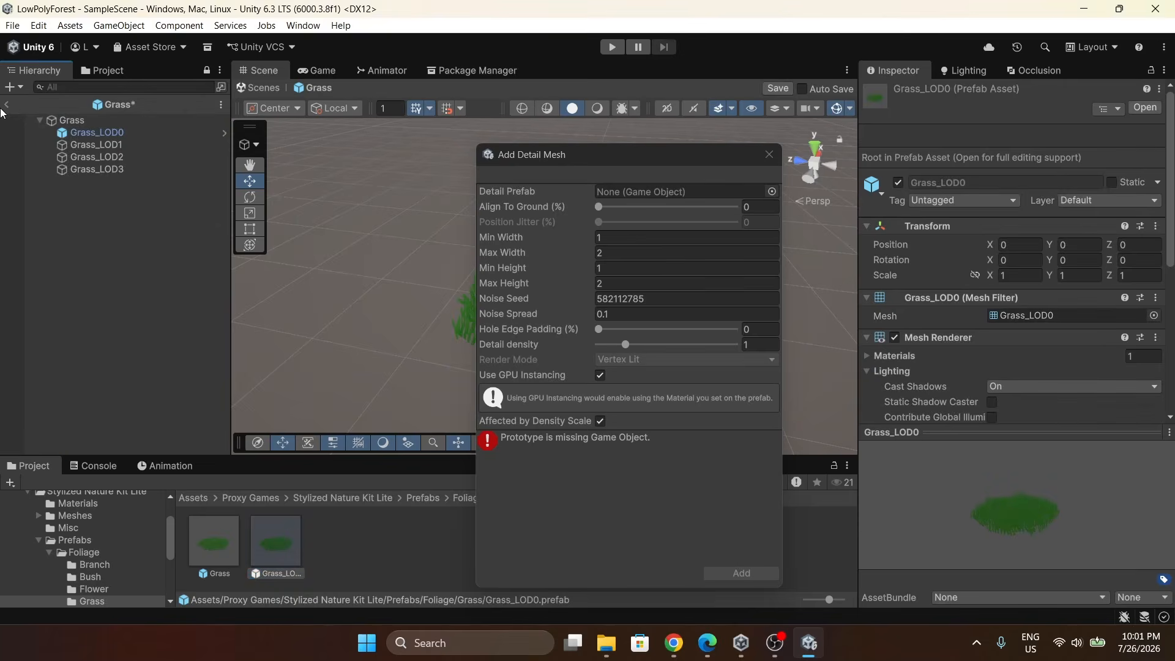
# Assign Grass_LOD0 as the detail prefab, set min width 1.2 and min height 1.1, and add it.
pyautogui.click(613, 342)
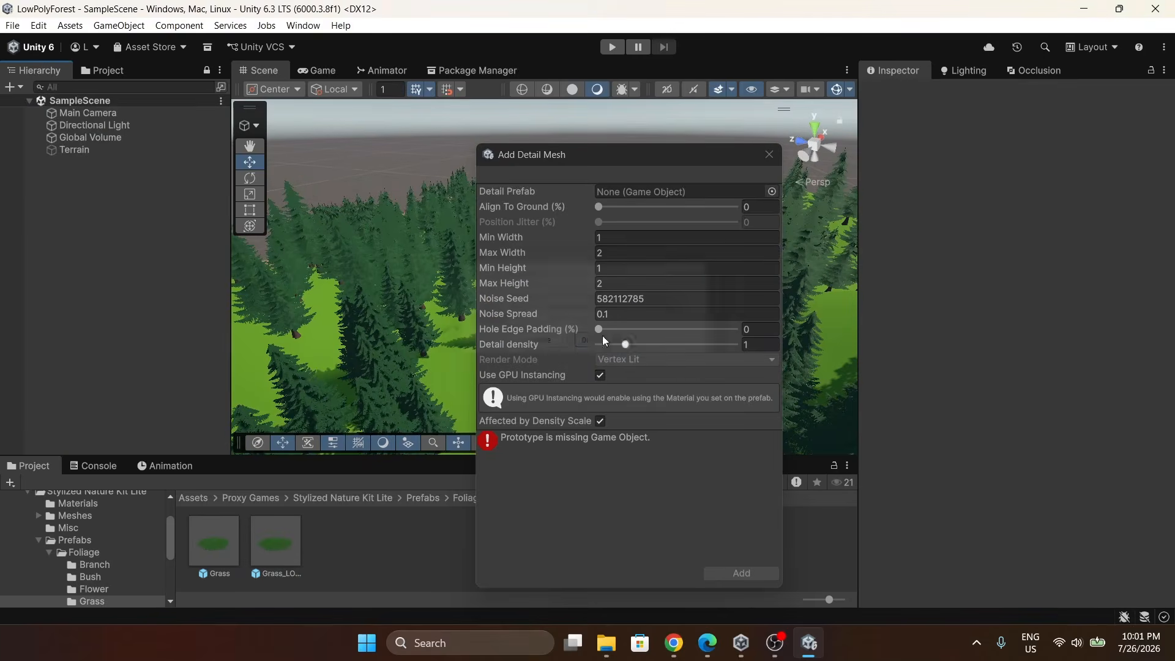
pyautogui.moveTo(289, 536); pyautogui.dragTo(630, 196)
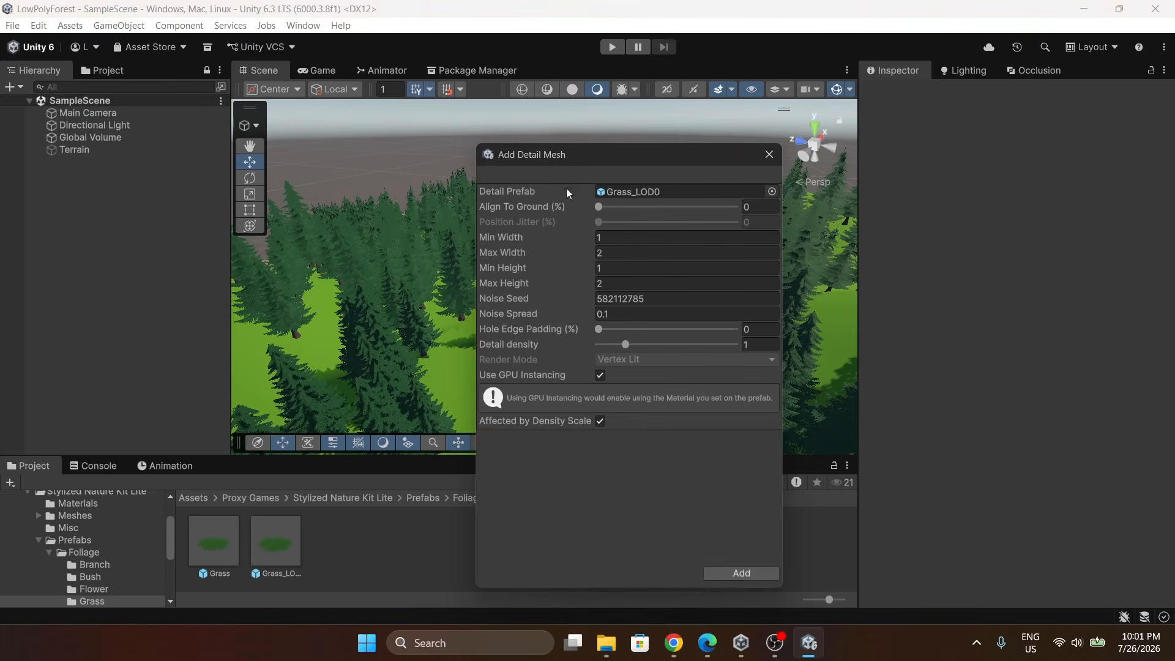
pyautogui.click(680, 238)
pyautogui.click(655, 268)
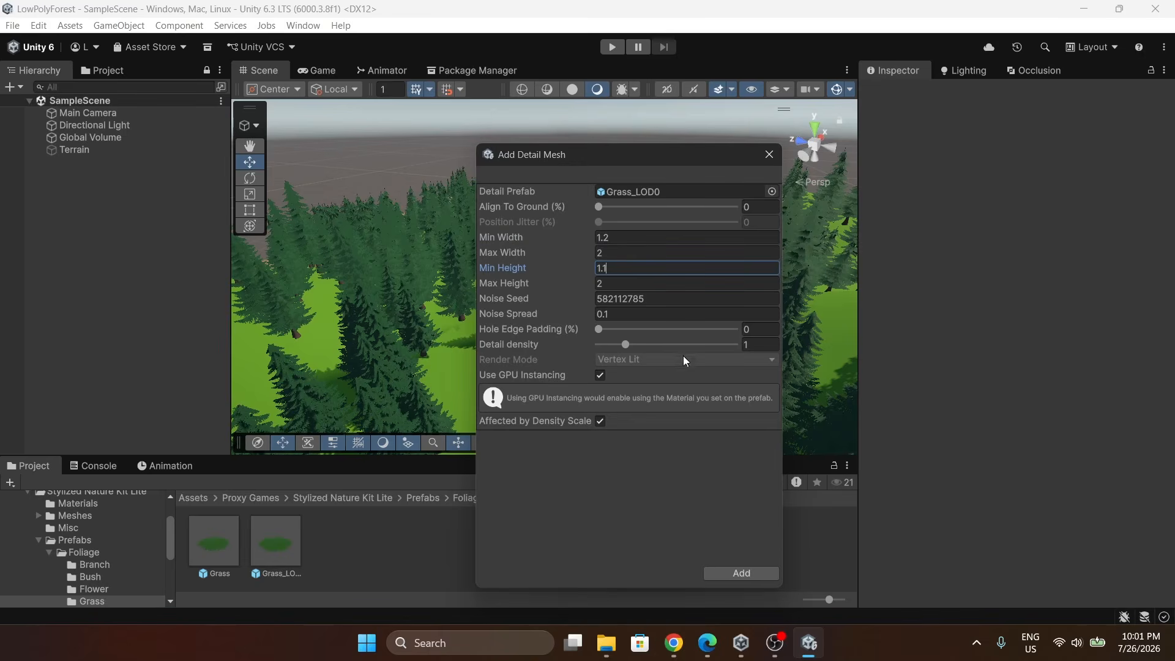
pyautogui.write('1.1')
pyautogui.click(742, 573)
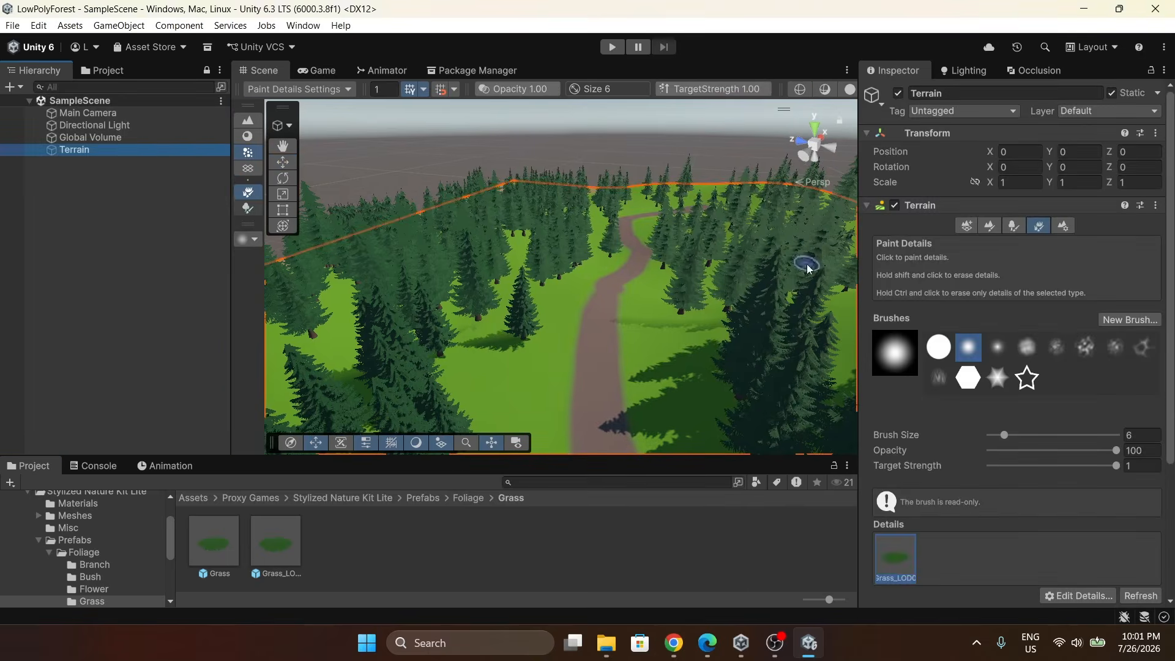
# Set the detail brush size to 12 for painting grass.
pyautogui.scroll(-3, 991, 336)
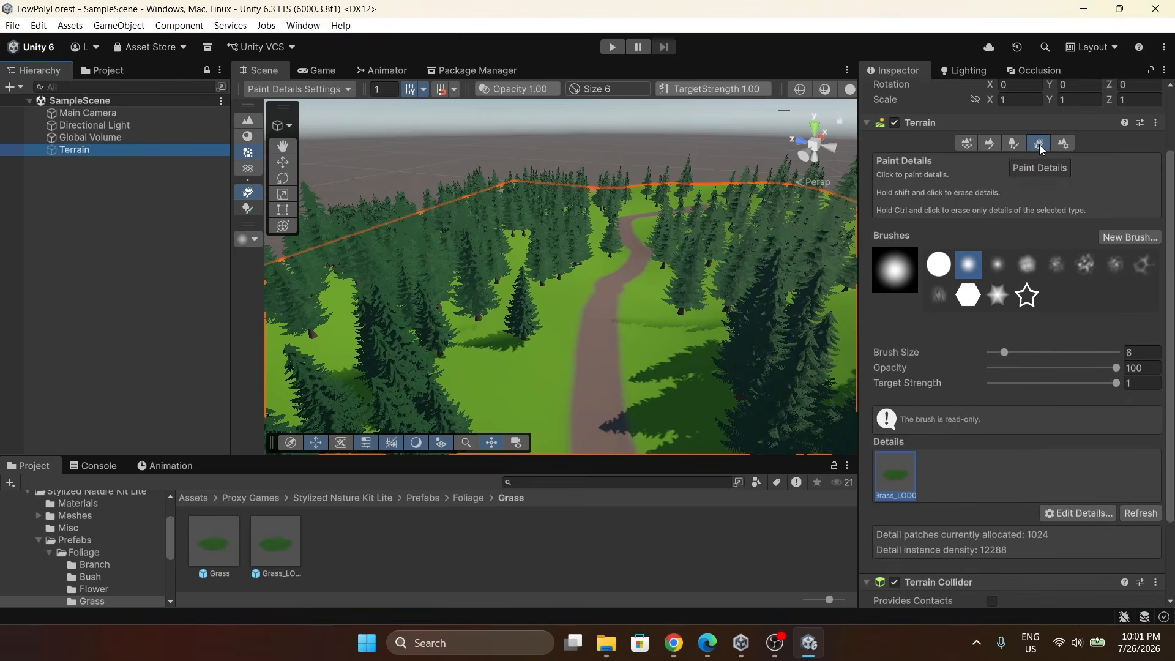
pyautogui.moveTo(640, 335); pyautogui.dragTo(636, 372, button='right')
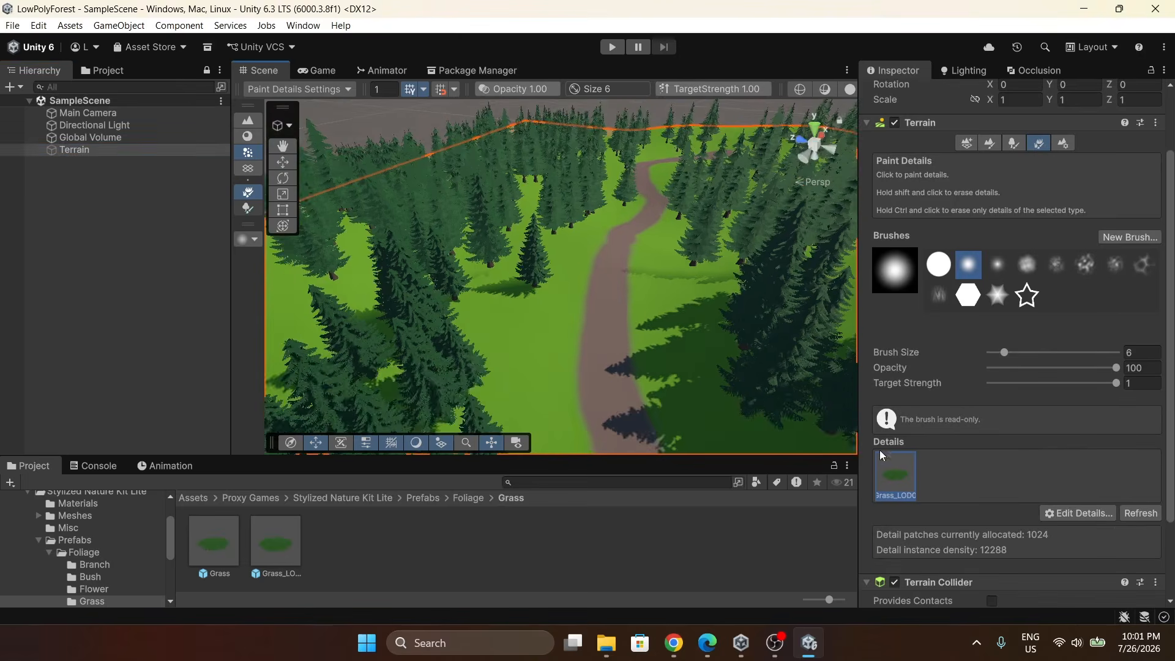
pyautogui.moveTo(614, 317); pyautogui.dragTo(527, 323, button='right')
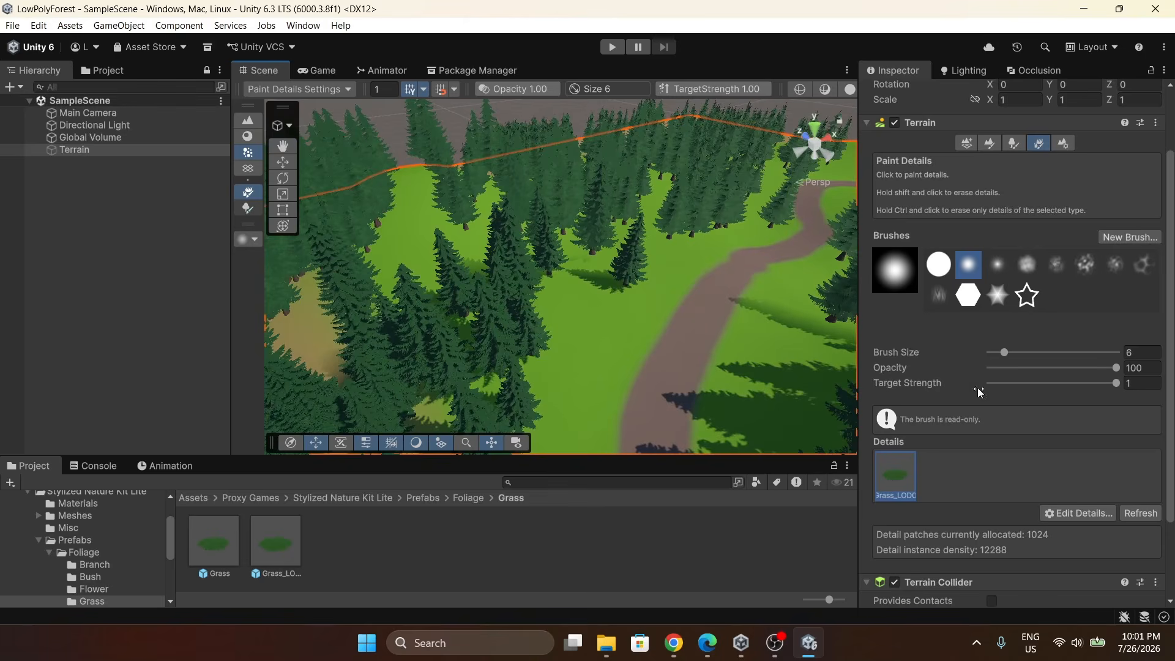
pyautogui.moveTo(1007, 352); pyautogui.dragTo(1010, 352)
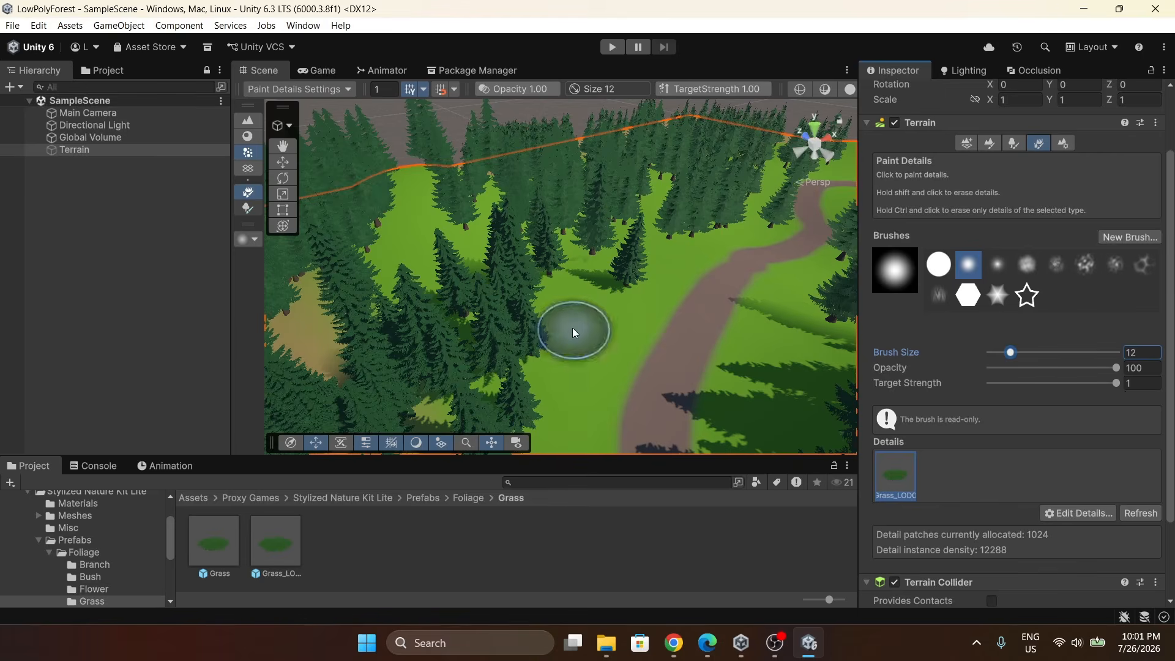
# Paint grass details across the meadows on both sides of the path.
pyautogui.moveTo(633, 331)
pyautogui.mouseDown(button='right')
pyautogui.moveTo(587, 333)
pyautogui.moveTo(614, 343)
pyautogui.moveTo(565, 299)
pyautogui.mouseUp(button='right')
pyautogui.moveTo(565, 299)
pyautogui.mouseDown()
pyautogui.moveTo(534, 295)
pyautogui.moveTo(640, 286)
pyautogui.mouseUp()
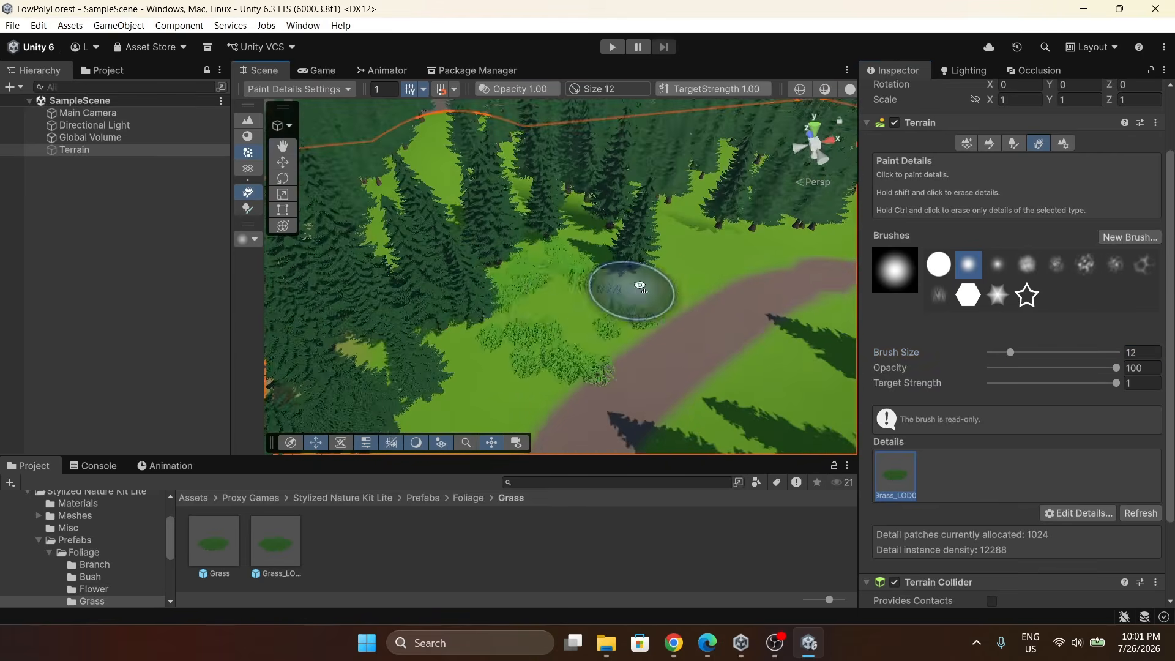
pyautogui.moveTo(639, 286)
pyautogui.mouseDown(button='right')
pyautogui.moveTo(410, 305)
pyautogui.moveTo(328, 296)
pyautogui.moveTo(600, 282)
pyautogui.moveTo(453, 291)
pyautogui.moveTo(790, 343)
pyautogui.moveTo(656, 293)
pyautogui.moveTo(588, 184)
pyautogui.mouseUp(button='right')
pyautogui.moveTo(571, 88); pyautogui.dragTo(577, 89)
pyautogui.moveTo(551, 177)
pyautogui.mouseDown(button='right')
pyautogui.moveTo(840, 138)
pyautogui.moveTo(745, 320)
pyautogui.moveTo(643, 239)
pyautogui.moveTo(632, 212)
pyautogui.moveTo(578, 320)
pyautogui.moveTo(465, 293)
pyautogui.moveTo(328, 328)
pyautogui.moveTo(449, 253)
pyautogui.moveTo(600, 275)
pyautogui.moveTo(582, 276)
pyautogui.mouseUp(button='right')
pyautogui.press('s')
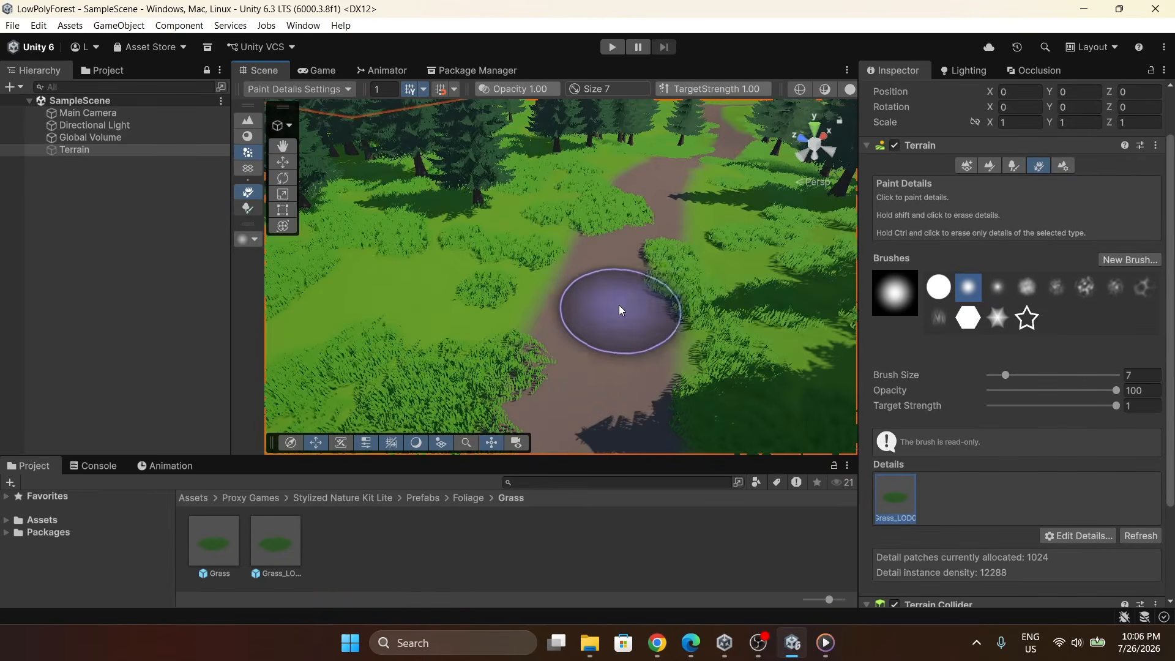
pyautogui.moveTo(618, 305)
pyautogui.mouseDown(button='right')
pyautogui.moveTo(582, 300)
pyautogui.moveTo(637, 280)
pyautogui.mouseUp(button='right')
pyautogui.press('w')
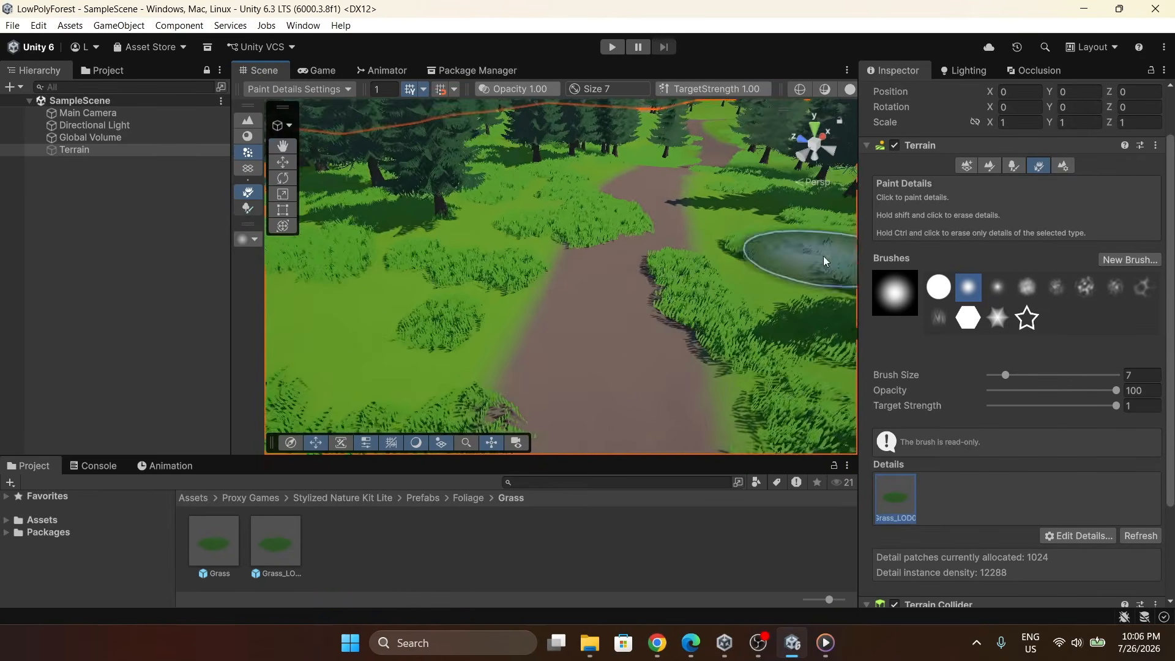
# In the terrain settings, set detail resolution per patch to 16 and detail resolution to 4000.
pyautogui.click(1070, 163)
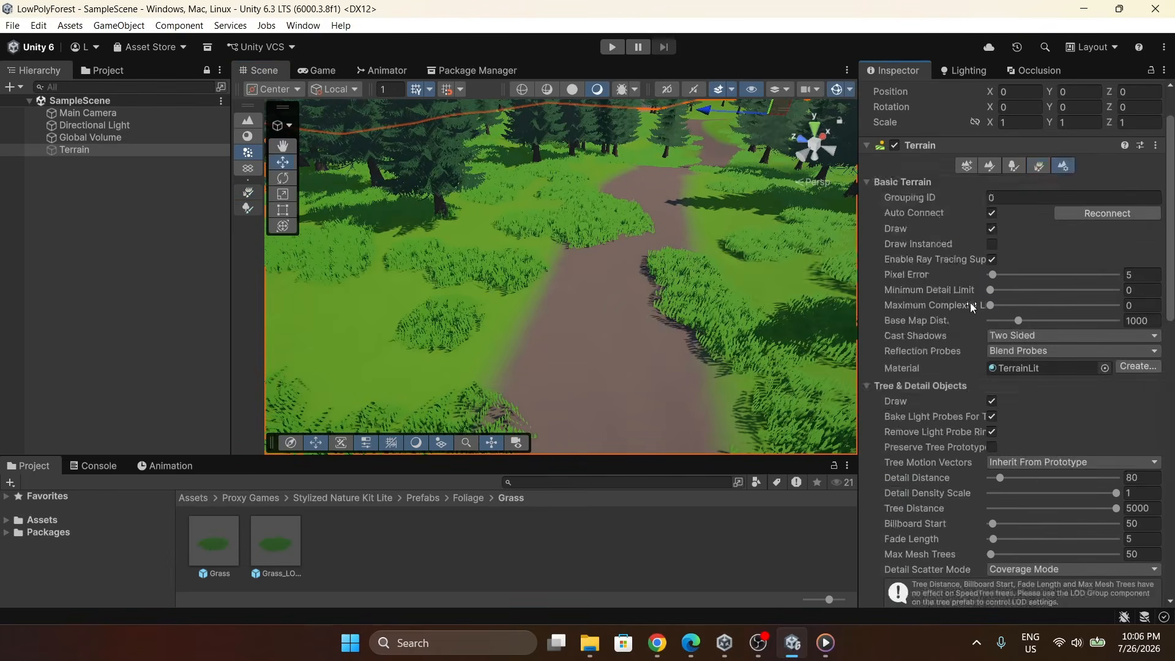
pyautogui.scroll(-10, 971, 305)
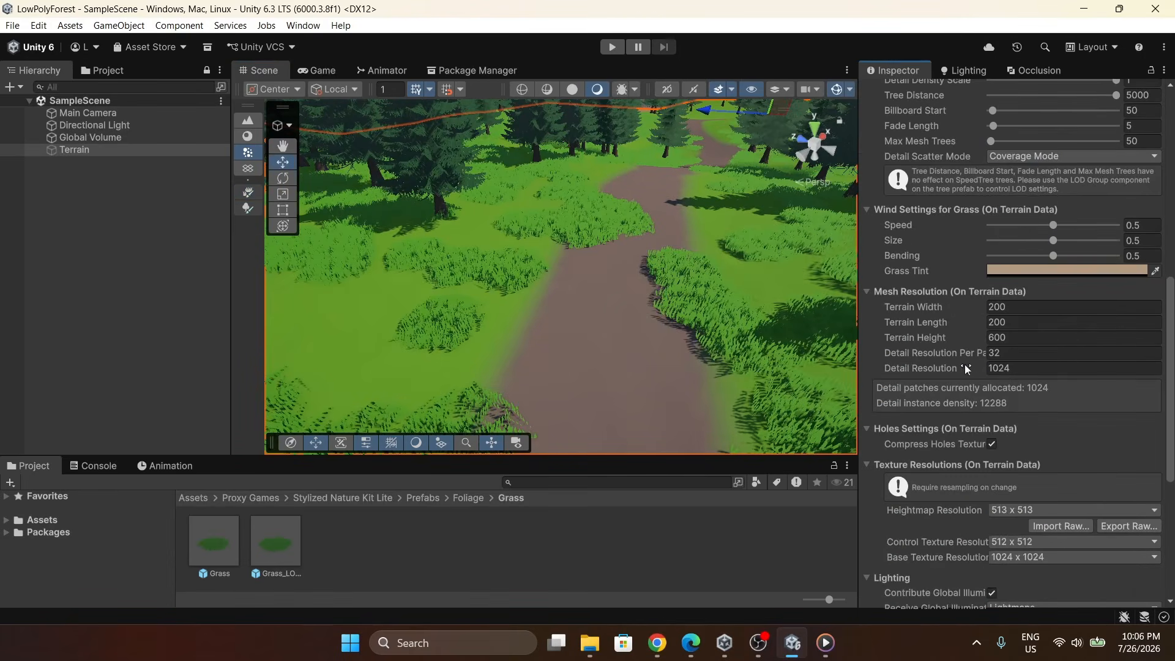
pyautogui.click(1004, 354)
pyautogui.click(1016, 369)
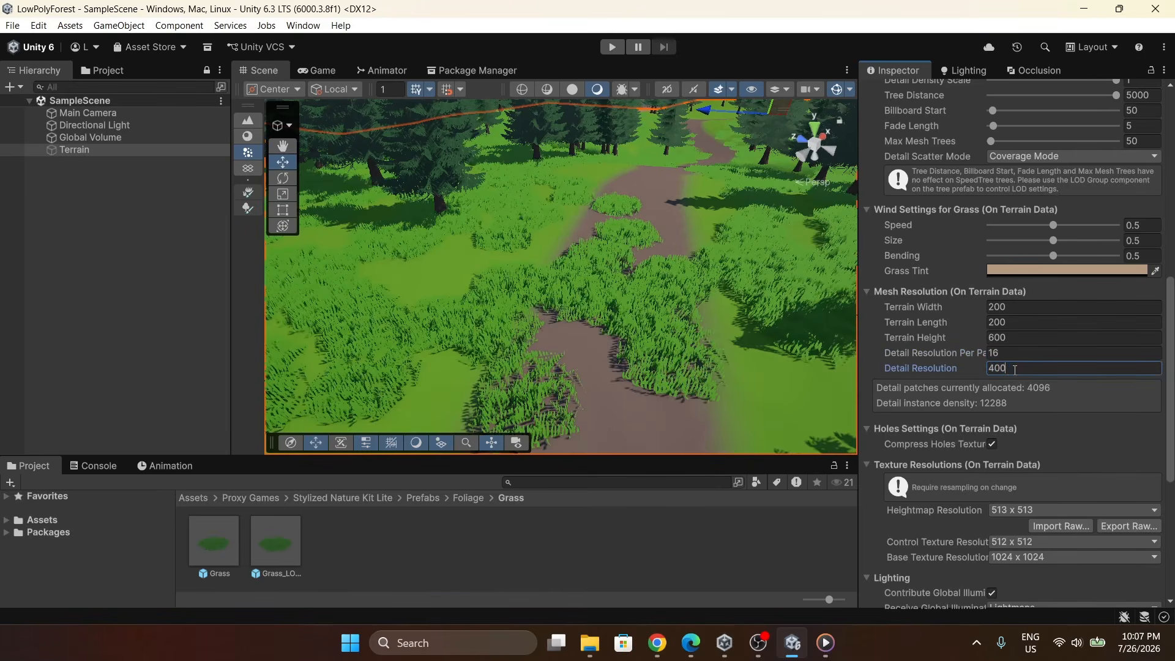
pyautogui.write('4000')
pyautogui.press('Return')
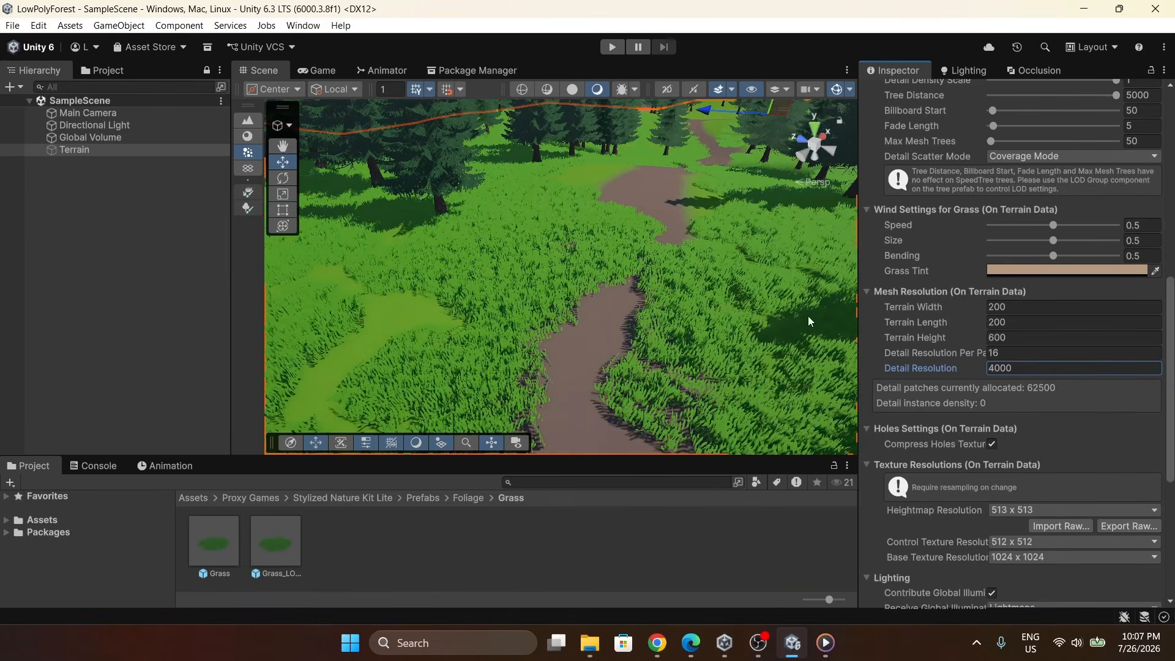
# Switch back to the Paint Details tool and paint more grass beside the path.
pyautogui.moveTo(651, 295); pyautogui.dragTo(1078, 384, button='right')
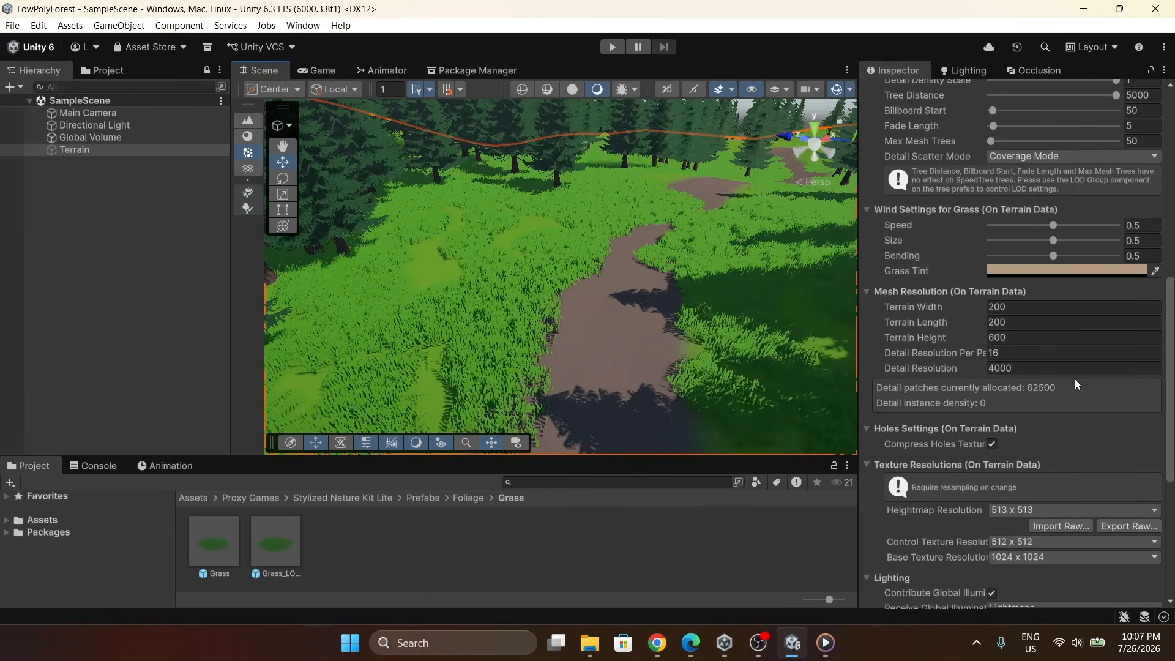
pyautogui.scroll(5, 998, 399)
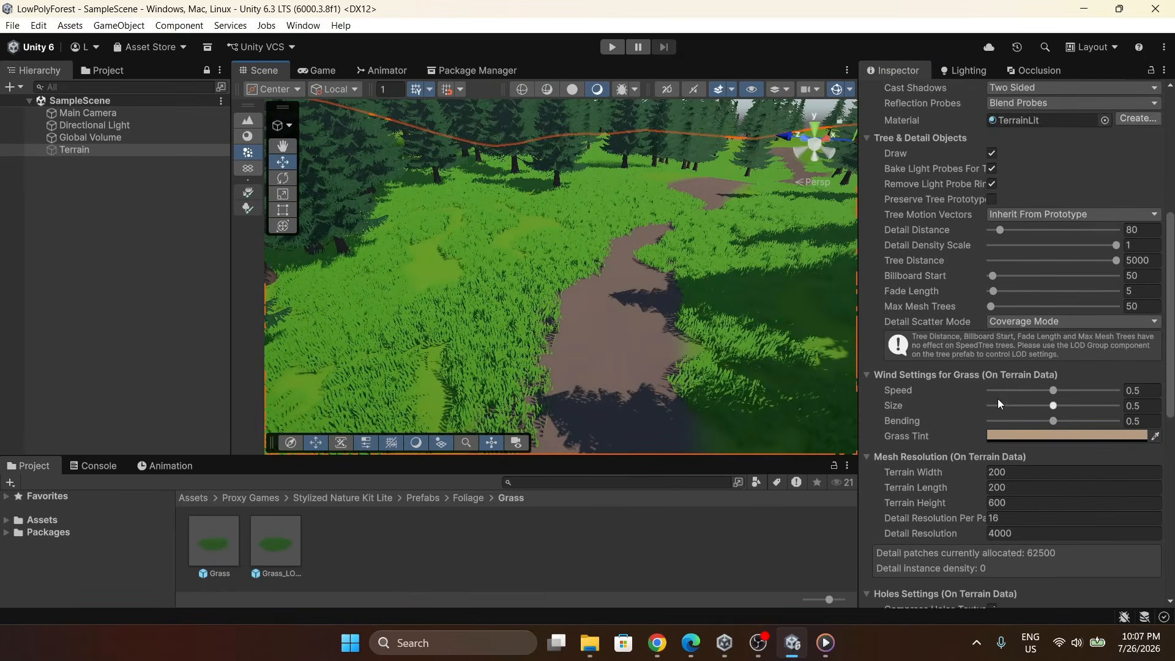
pyautogui.scroll(6, 1008, 407)
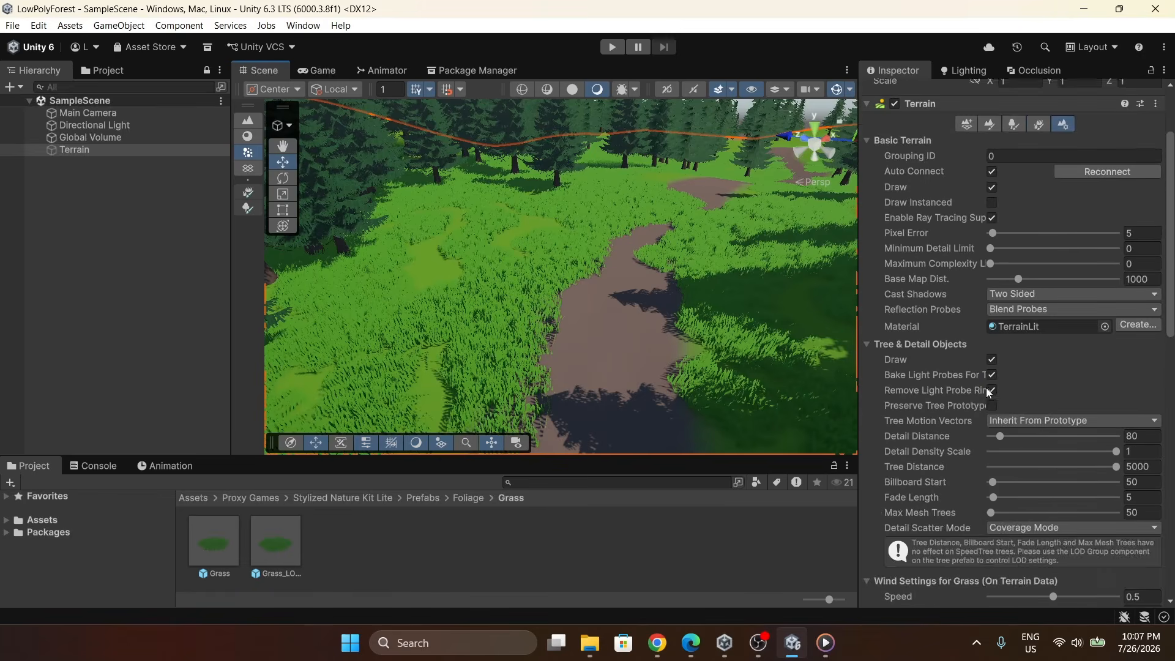
pyautogui.click(1016, 225)
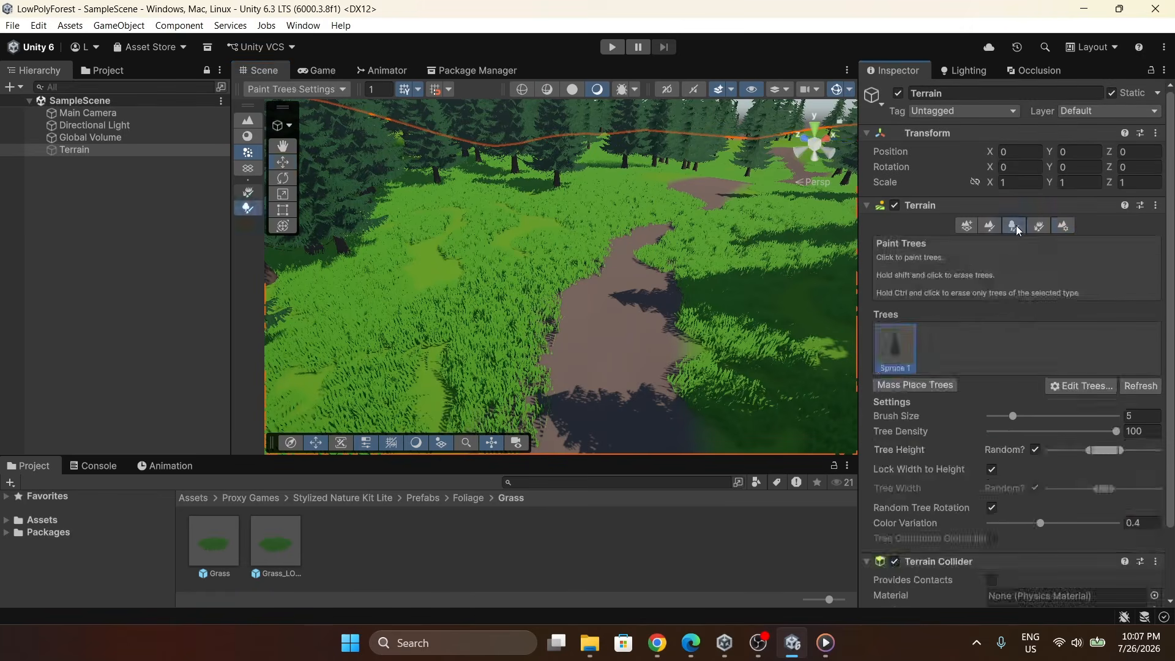
pyautogui.click(990, 226)
pyautogui.click(1038, 226)
pyautogui.moveTo(735, 236)
pyautogui.mouseDown(button='right')
pyautogui.moveTo(705, 252)
pyautogui.moveTo(518, 244)
pyautogui.moveTo(719, 226)
pyautogui.moveTo(449, 204)
pyautogui.moveTo(594, 151)
pyautogui.moveTo(685, 183)
pyautogui.mouseUp(button='right')
pyautogui.scroll(-4, 757, 214)
pyautogui.press('w')
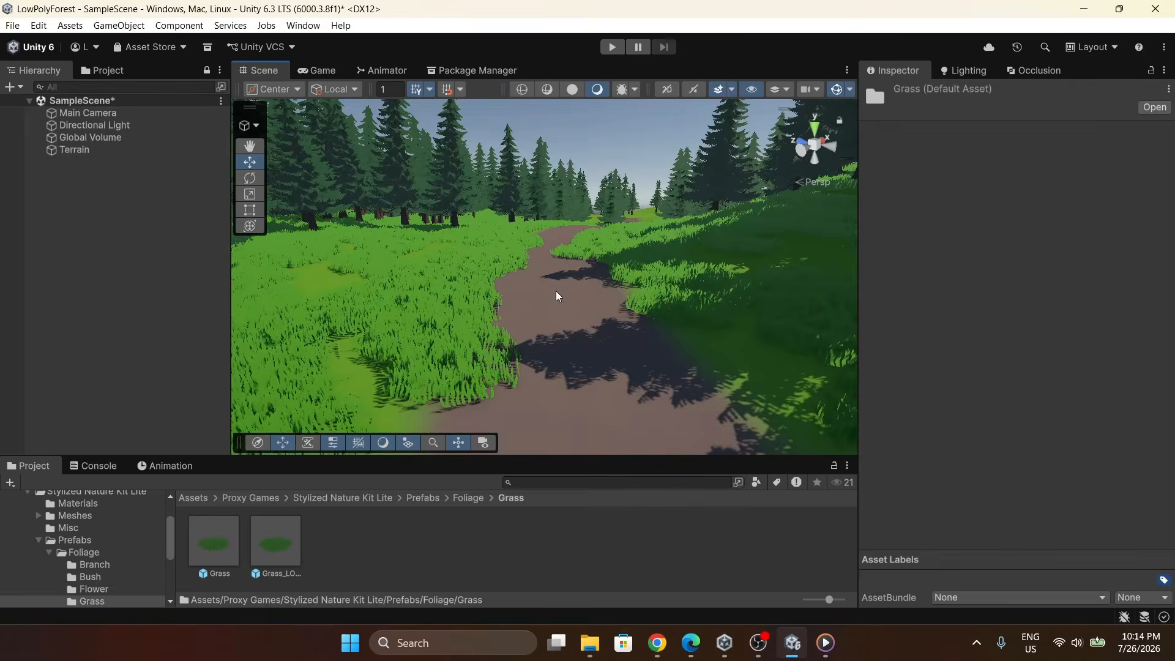
# Open the Bush folder and place a Bush prefab on the terrain, lowering it onto the ground.
pyautogui.click(464, 497)
pyautogui.doubleClick(278, 531)
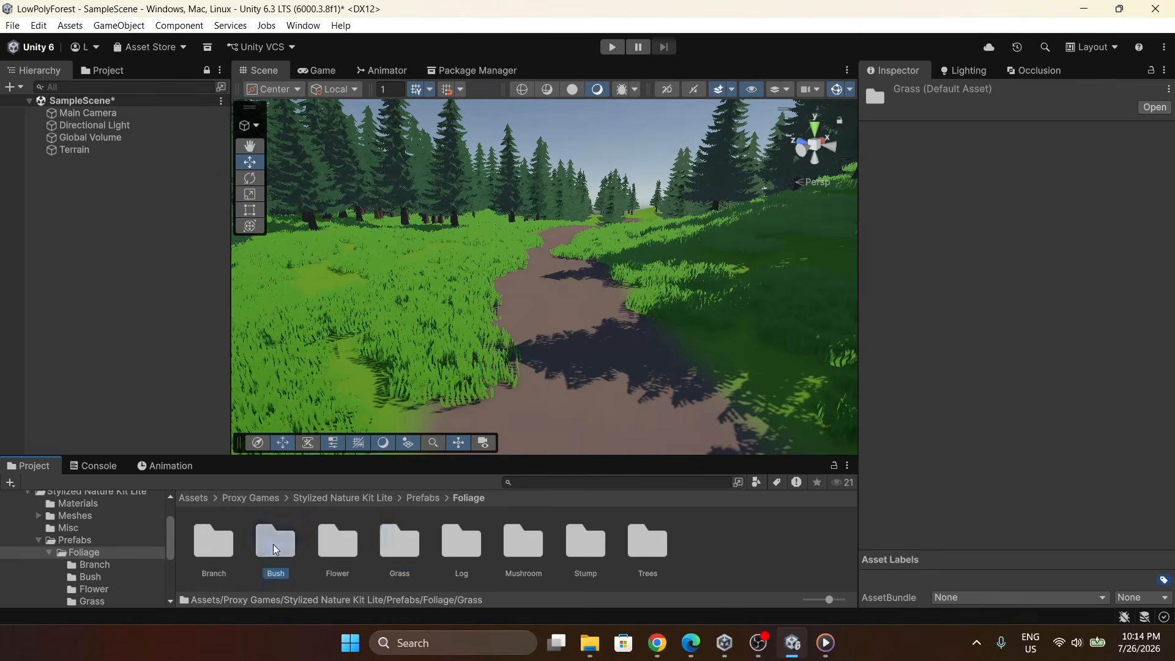
pyautogui.moveTo(214, 542); pyautogui.dragTo(362, 302)
pyautogui.press('f')
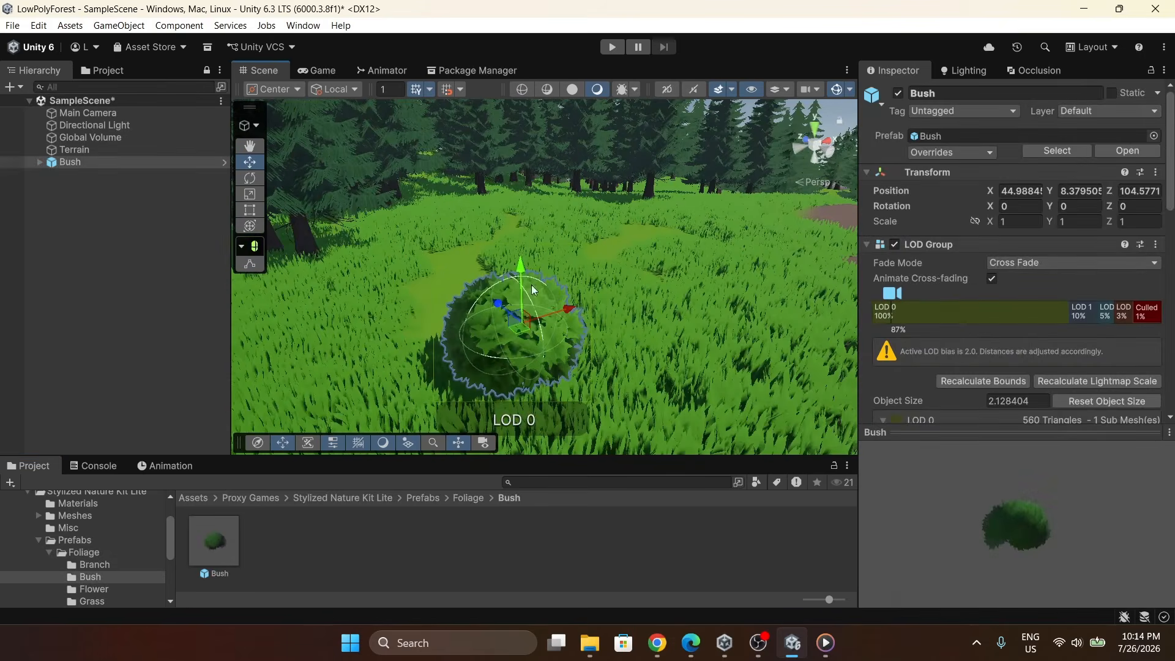
pyautogui.moveTo(517, 276); pyautogui.dragTo(517, 288)
pyautogui.scroll(-6, 551, 288)
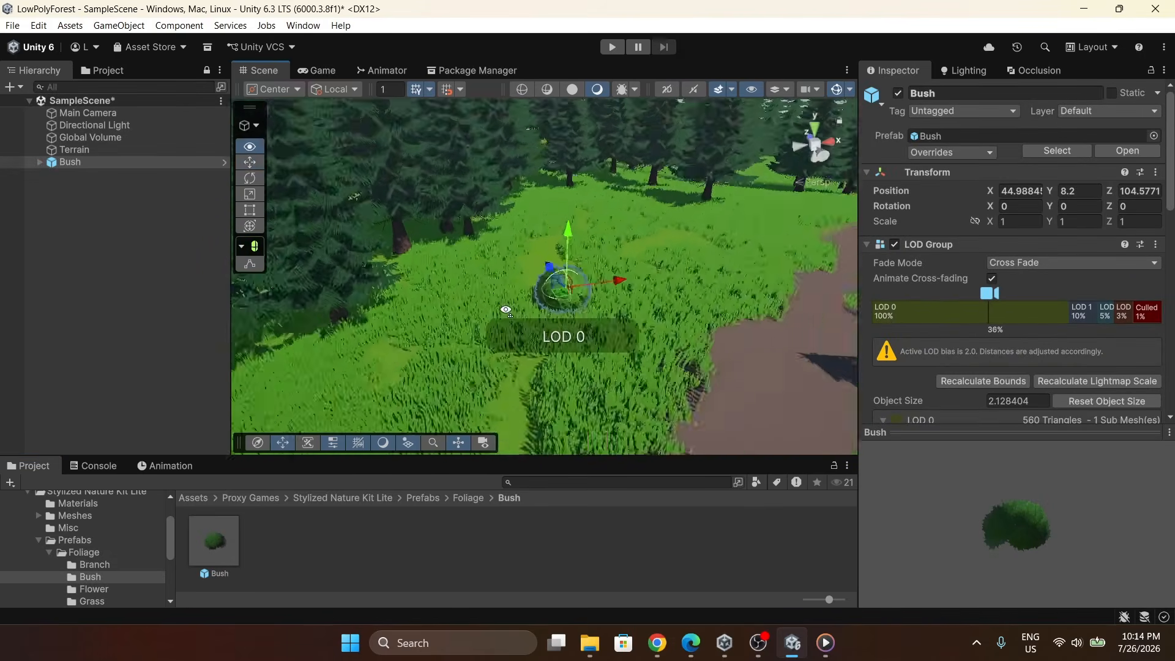
# Duplicate the bush and move the copy to another spot near the path.
pyautogui.moveTo(563, 288); pyautogui.dragTo(567, 277, button='right')
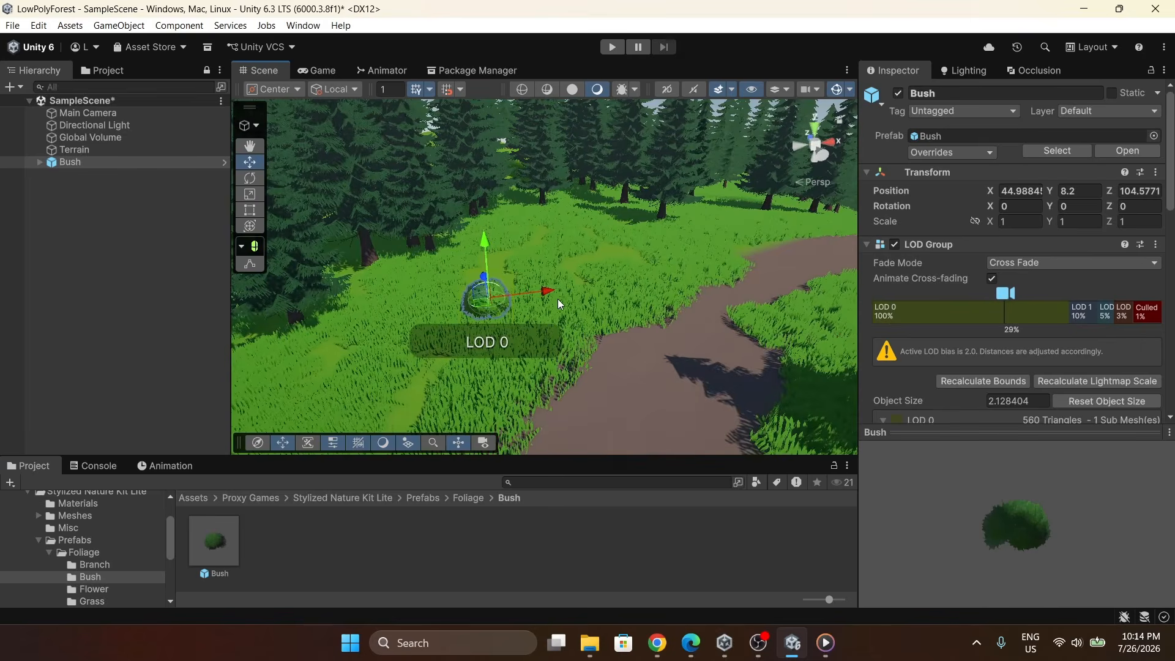
pyautogui.hotkey('ctrl', 'd')
pyautogui.moveTo(551, 294); pyautogui.dragTo(603, 206)
pyautogui.moveTo(372, 315); pyautogui.dragTo(315, 267, button='right')
pyautogui.press('w')
# On the Terrain's Paint Details tool, start adding a new detail mesh.
pyautogui.click(102, 152)
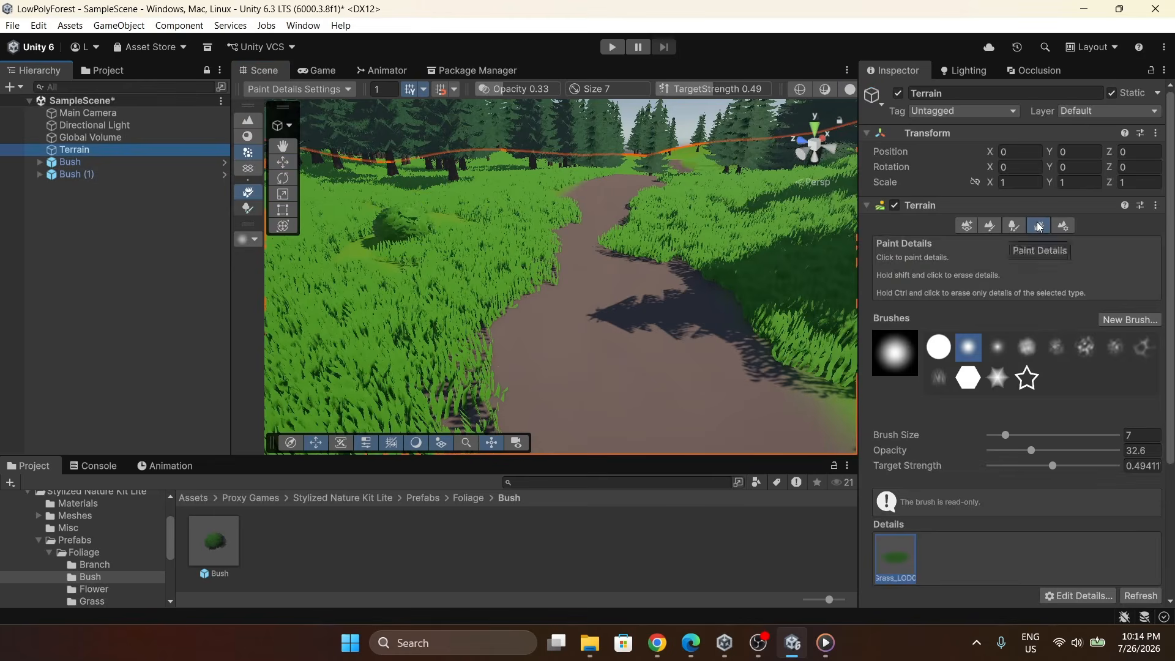
pyautogui.scroll(-4, 956, 322)
pyautogui.click(1059, 412)
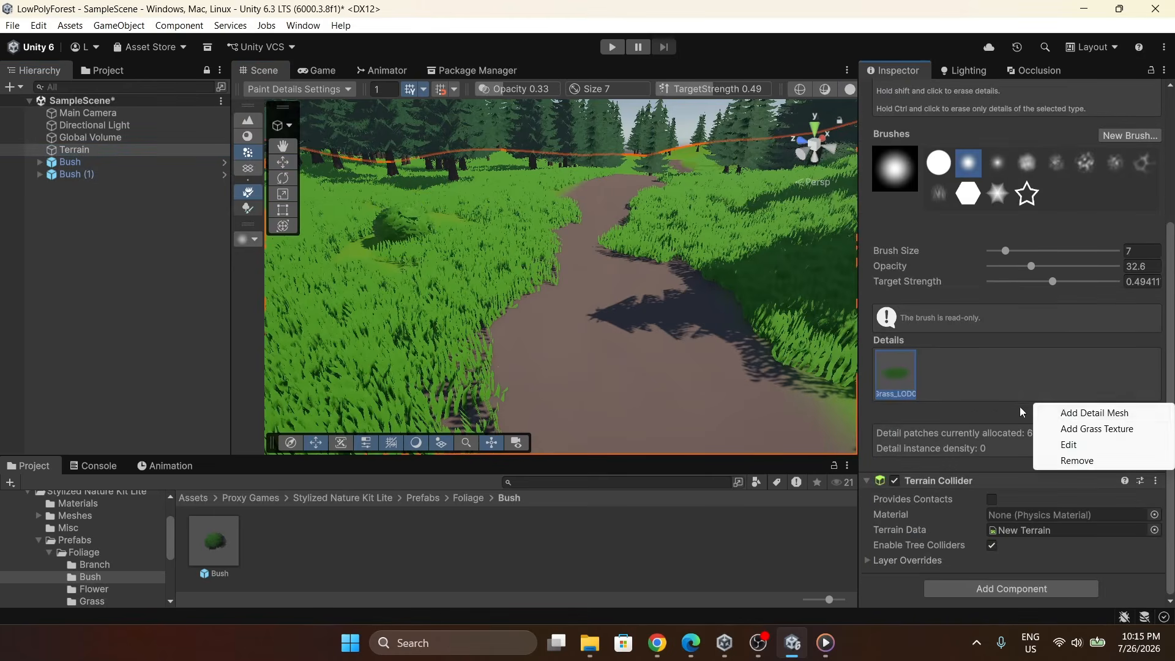
pyautogui.click(1077, 414)
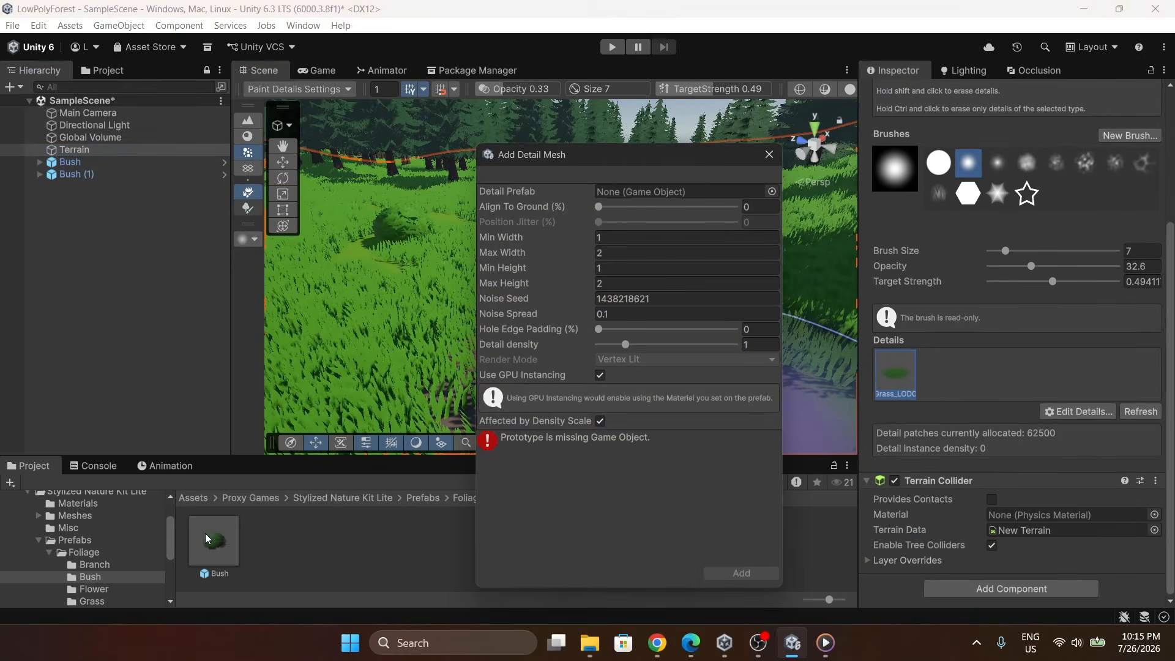
# Open the Bush prefab and save its Bush_LOD0 child as a separate prefab in the Bush folder.
pyautogui.doubleClick(212, 537)
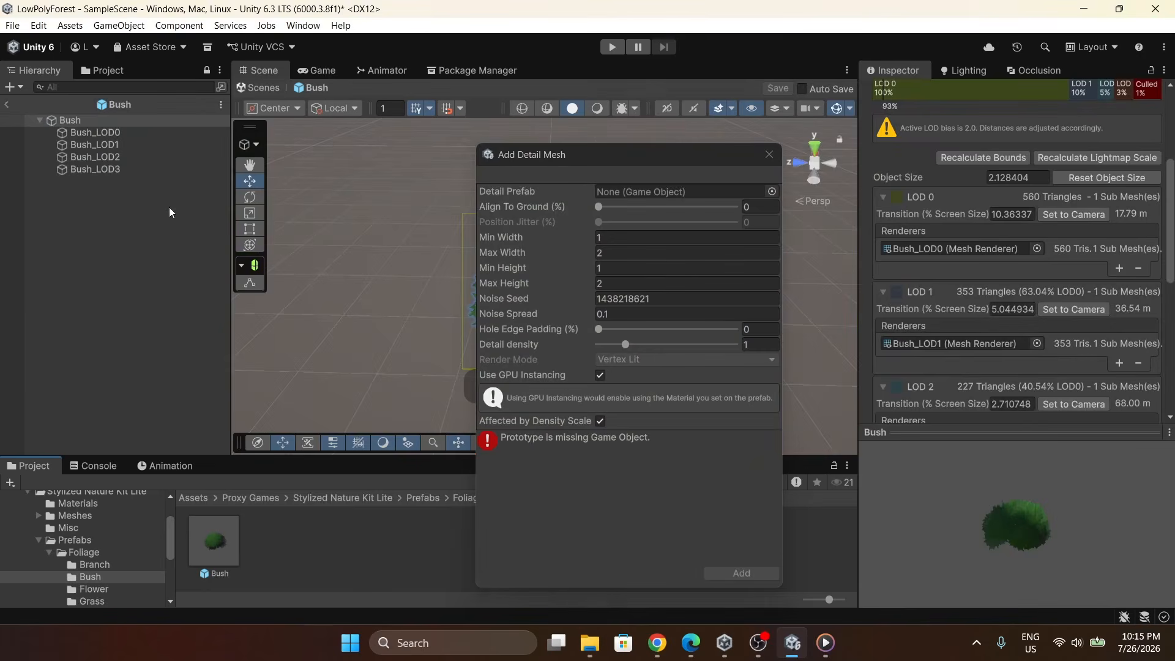
pyautogui.moveTo(122, 132); pyautogui.dragTo(346, 531)
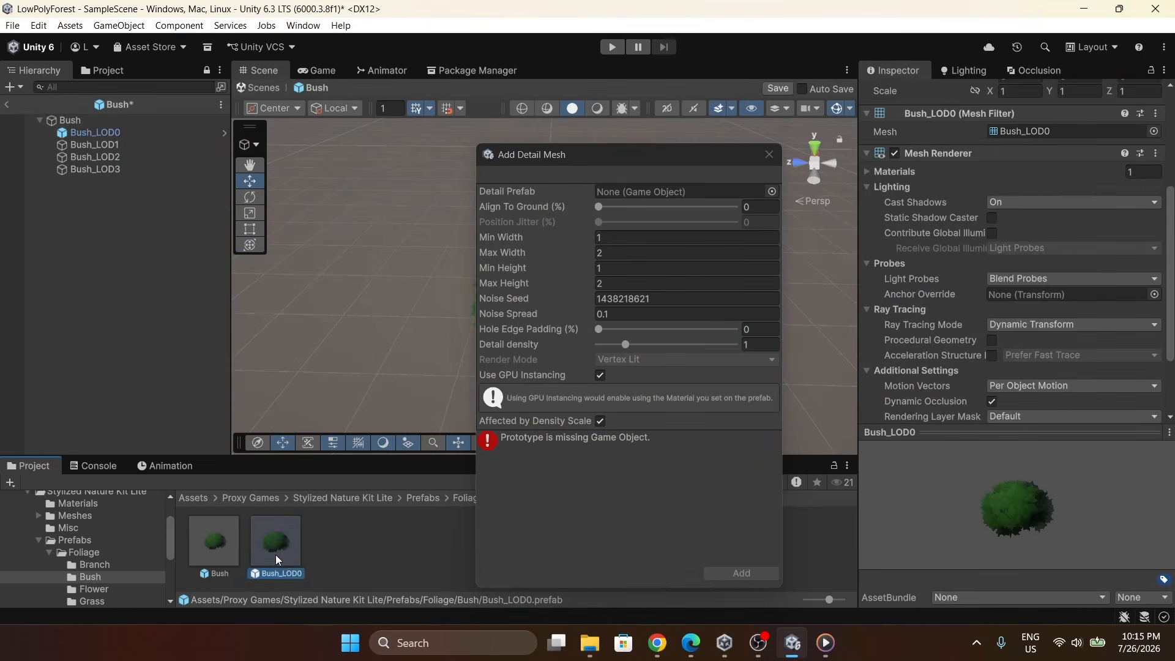
# Assign Bush_LOD0 as the detail prefab, set max width and max height to 1.2, and add it.
pyautogui.moveTo(276, 555); pyautogui.dragTo(641, 189)
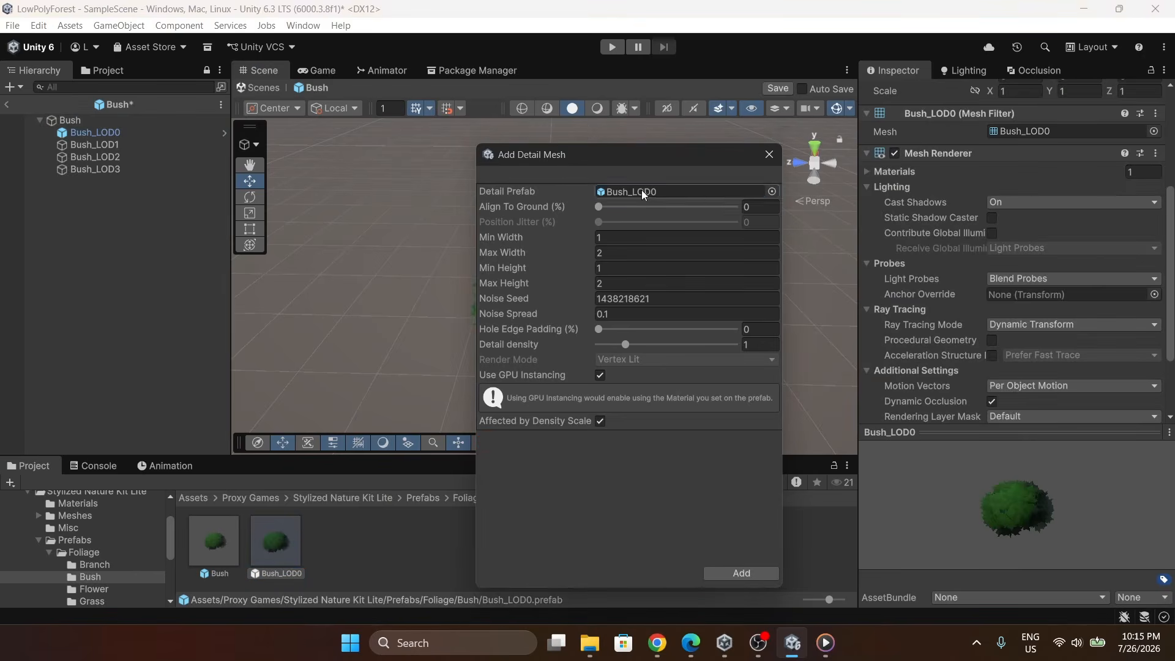
pyautogui.click(633, 253)
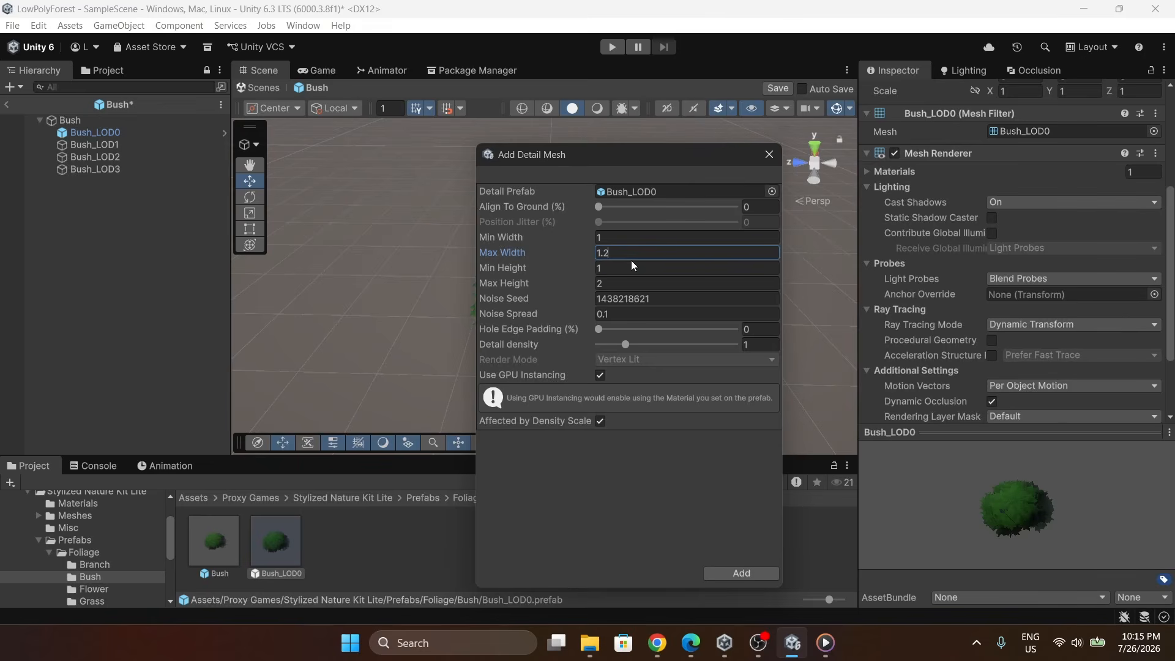
pyautogui.write('1.2')
pyautogui.click(632, 281)
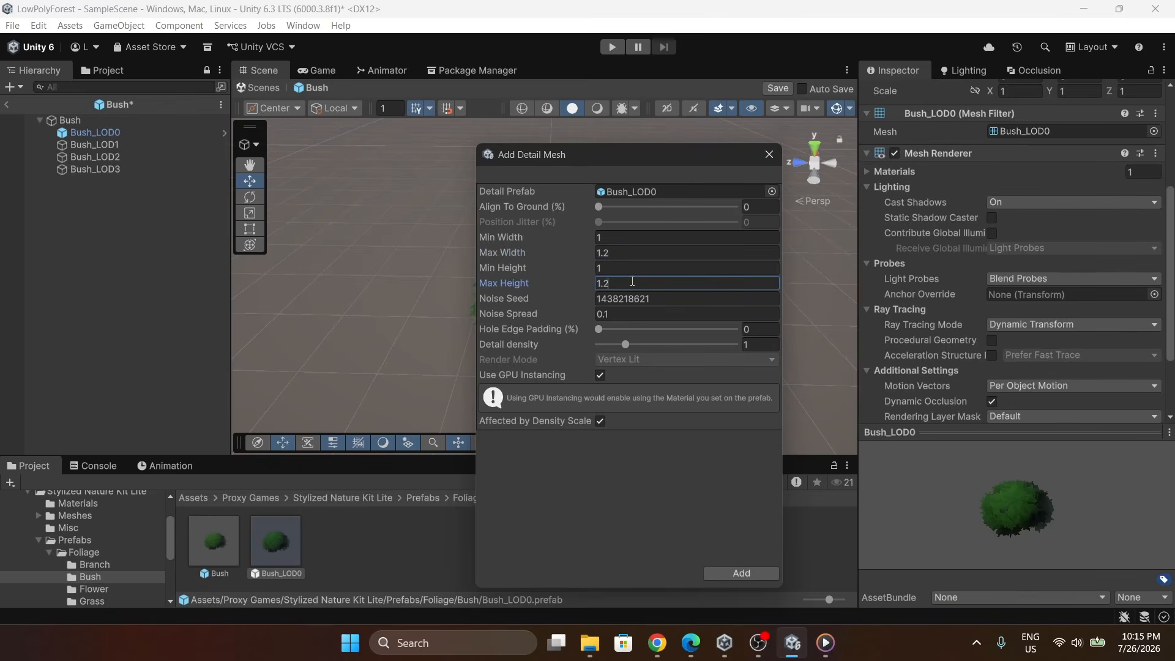
pyautogui.click(745, 573)
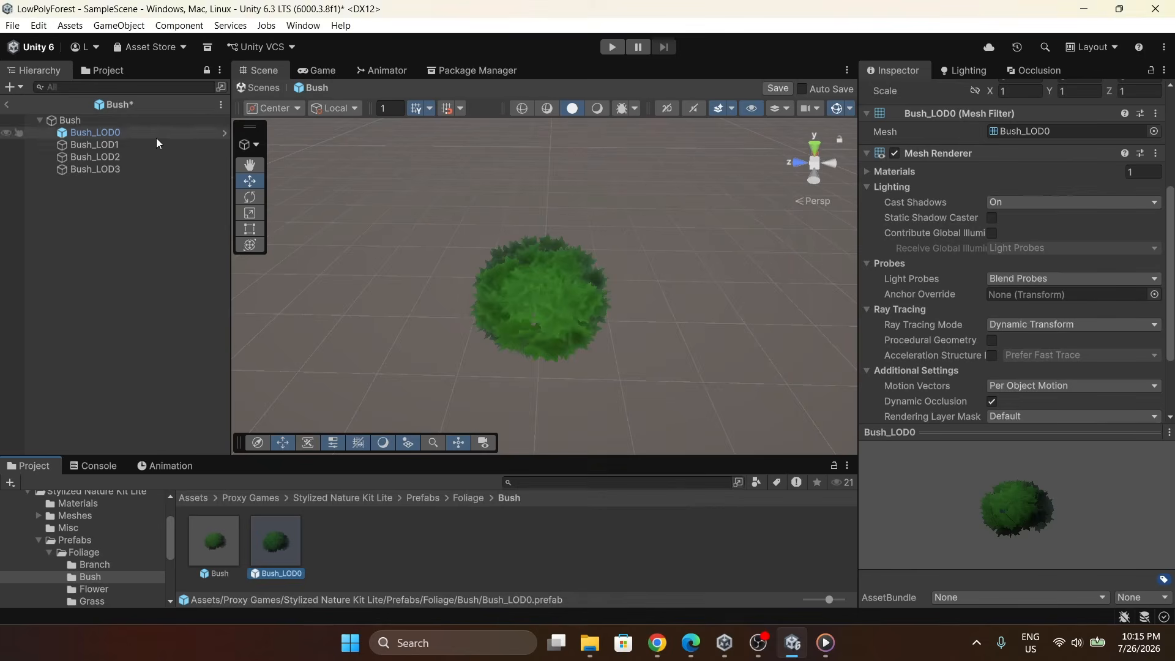
# Return to the scene, select the Terrain and paint Bush_LOD0 details beside the path.
pyautogui.click(6, 104)
pyautogui.click(619, 348)
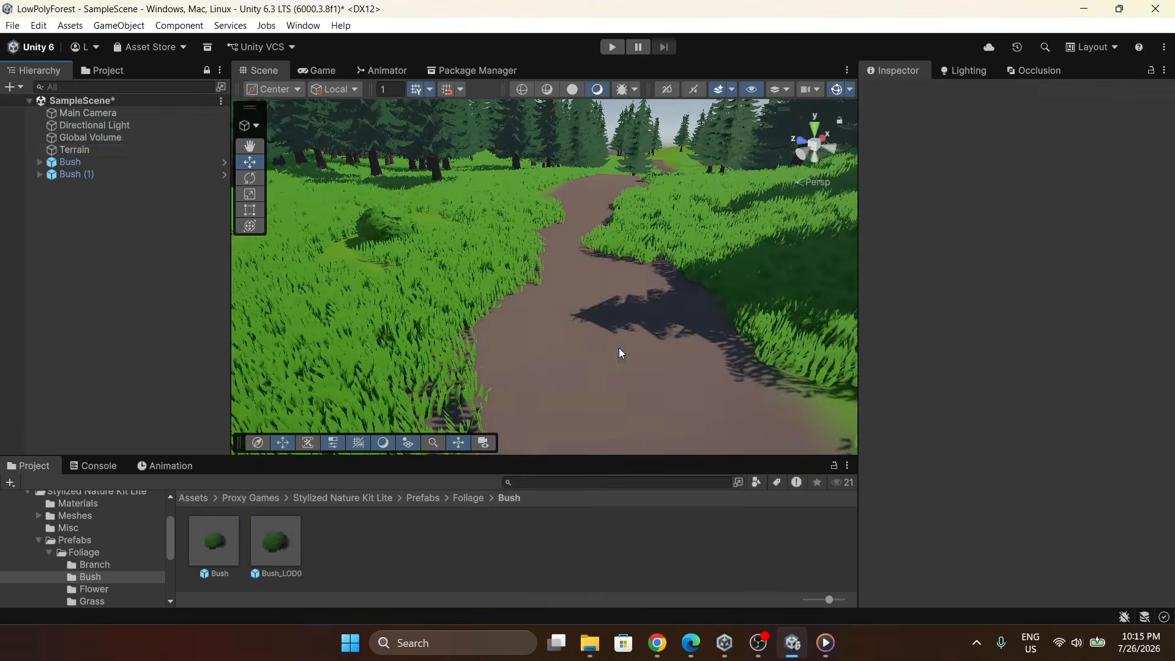
pyautogui.click(146, 149)
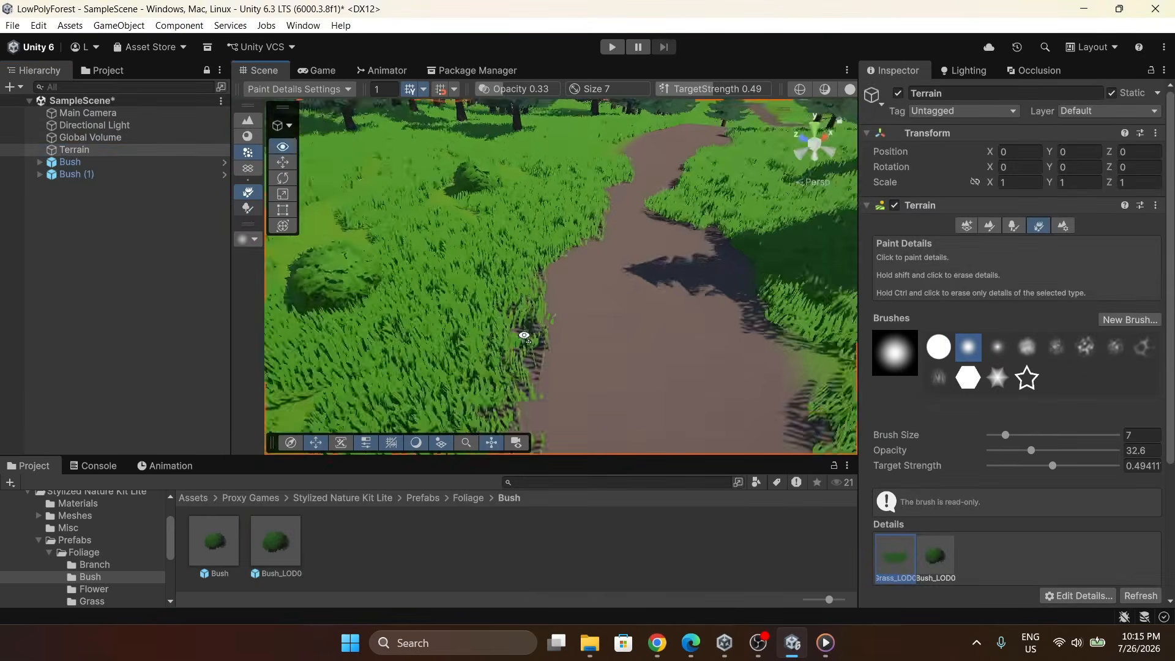
pyautogui.click(936, 557)
pyautogui.click(538, 270)
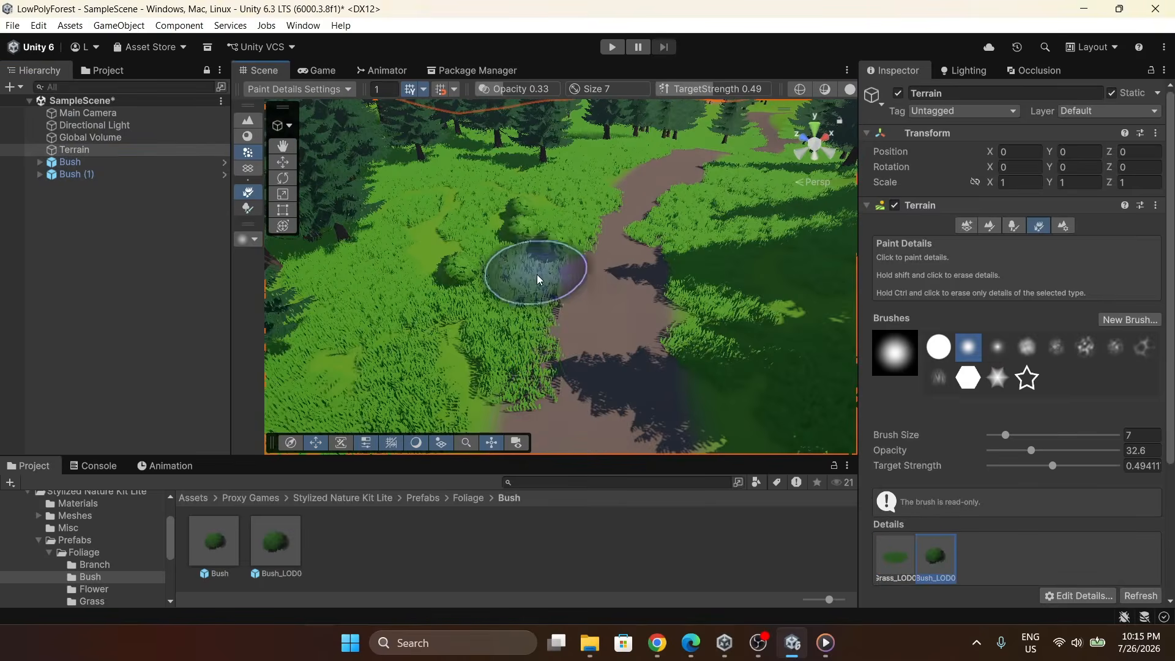
# Paint more bush details across the meadows with a brush size of 1.
pyautogui.moveTo(746, 215); pyautogui.dragTo(634, 219, button='right')
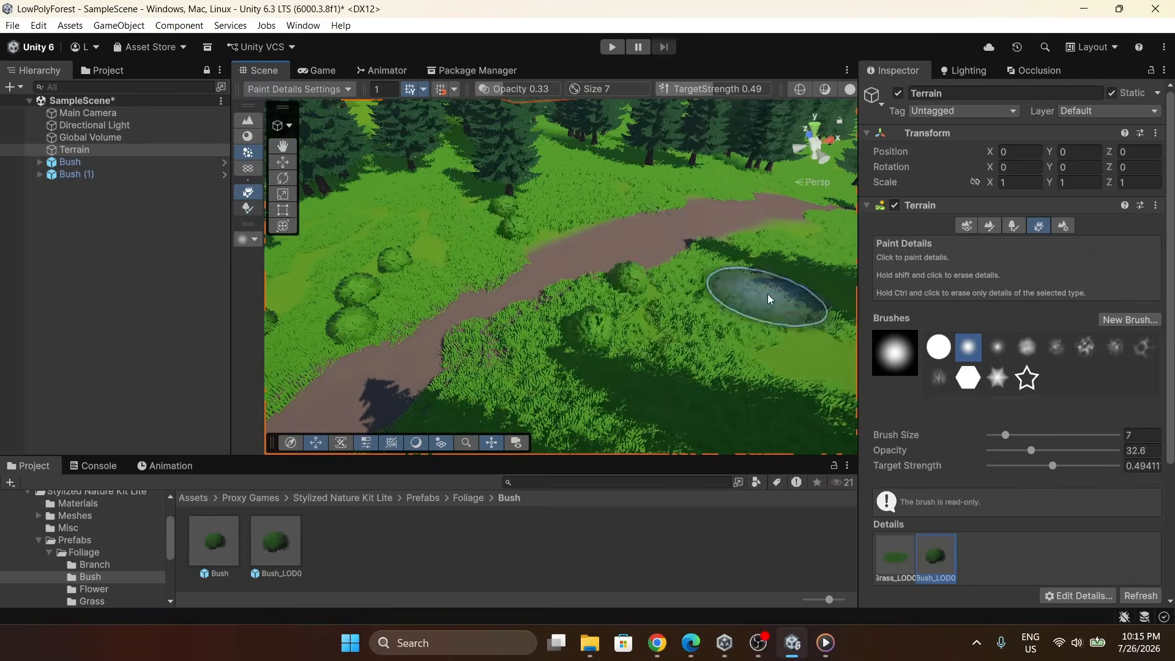
pyautogui.moveTo(761, 288)
pyautogui.mouseDown(button='right')
pyautogui.moveTo(551, 183)
pyautogui.moveTo(417, 279)
pyautogui.mouseUp(button='right')
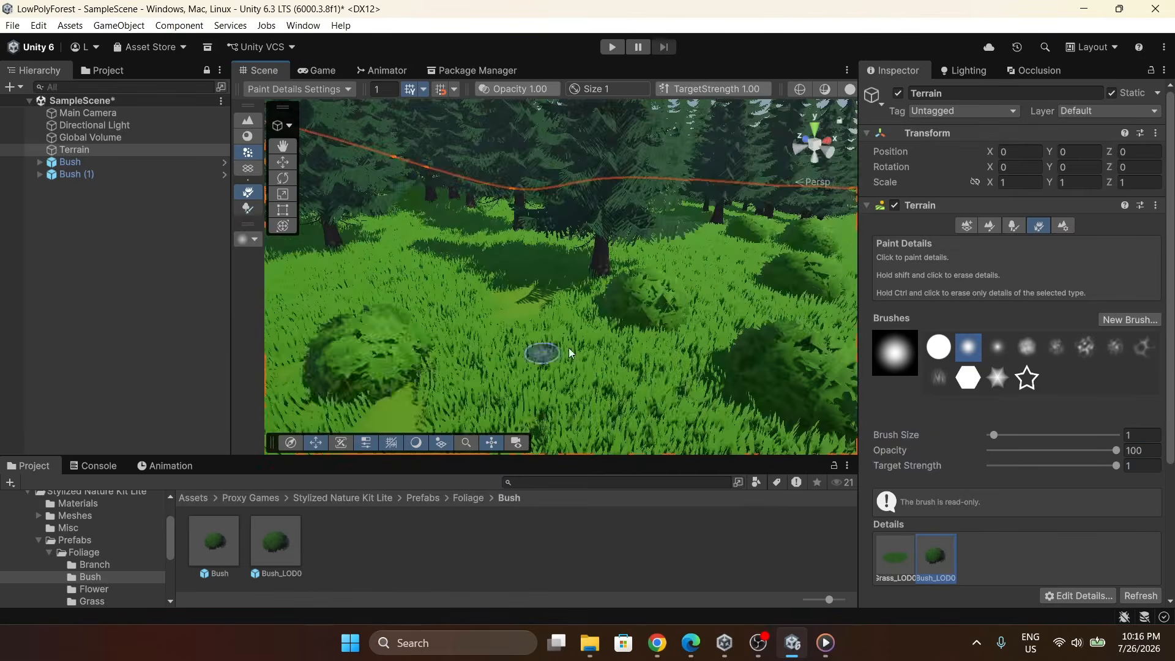
pyautogui.moveTo(538, 349)
pyautogui.mouseDown(button='right')
pyautogui.moveTo(673, 189)
pyautogui.moveTo(477, 333)
pyautogui.moveTo(637, 325)
pyautogui.moveTo(564, 355)
pyautogui.moveTo(525, 288)
pyautogui.moveTo(574, 280)
pyautogui.mouseUp(button='right')
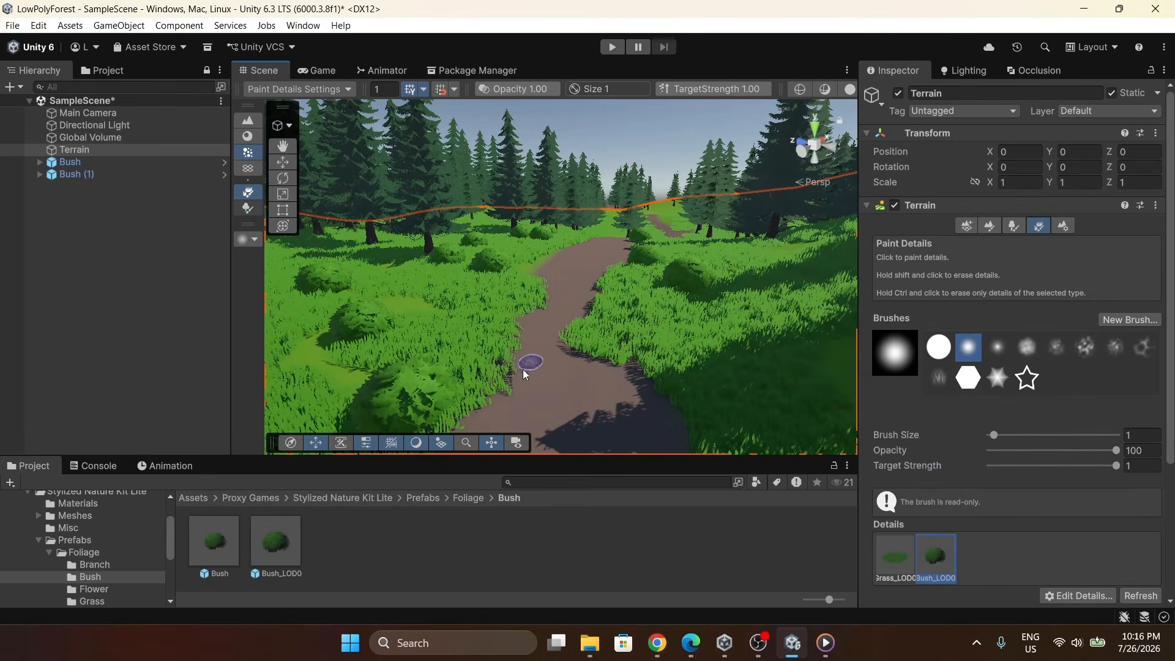
# Open the Log folder and place Log prefabs in the scene beside the path.
pyautogui.click(464, 497)
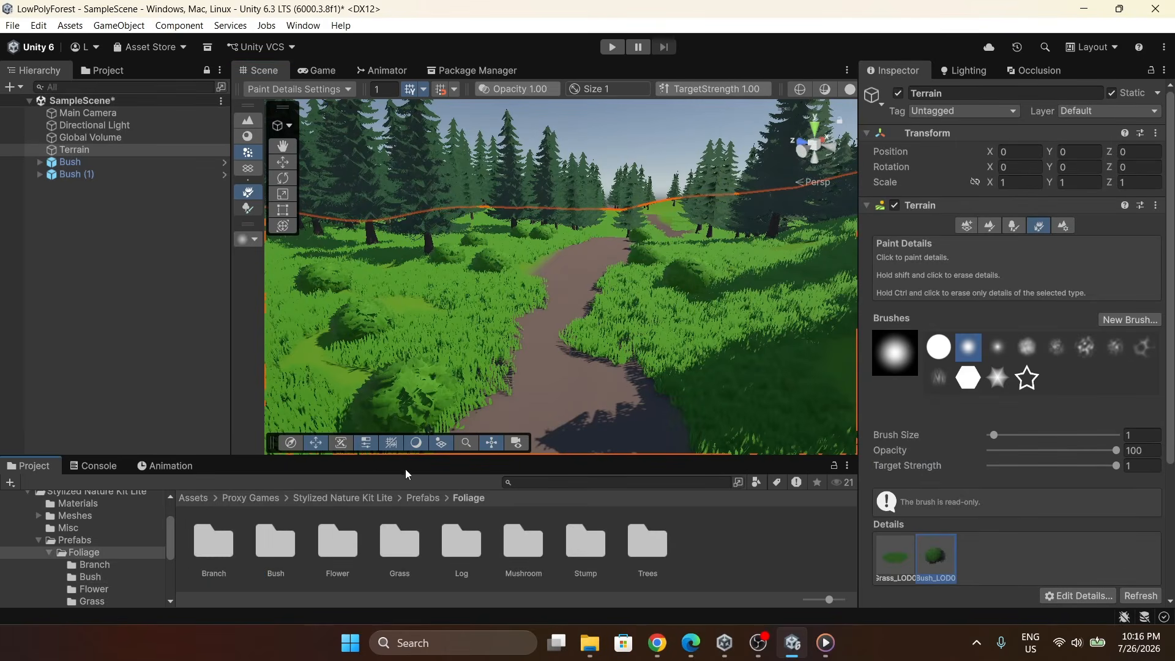
pyautogui.doubleClick(461, 543)
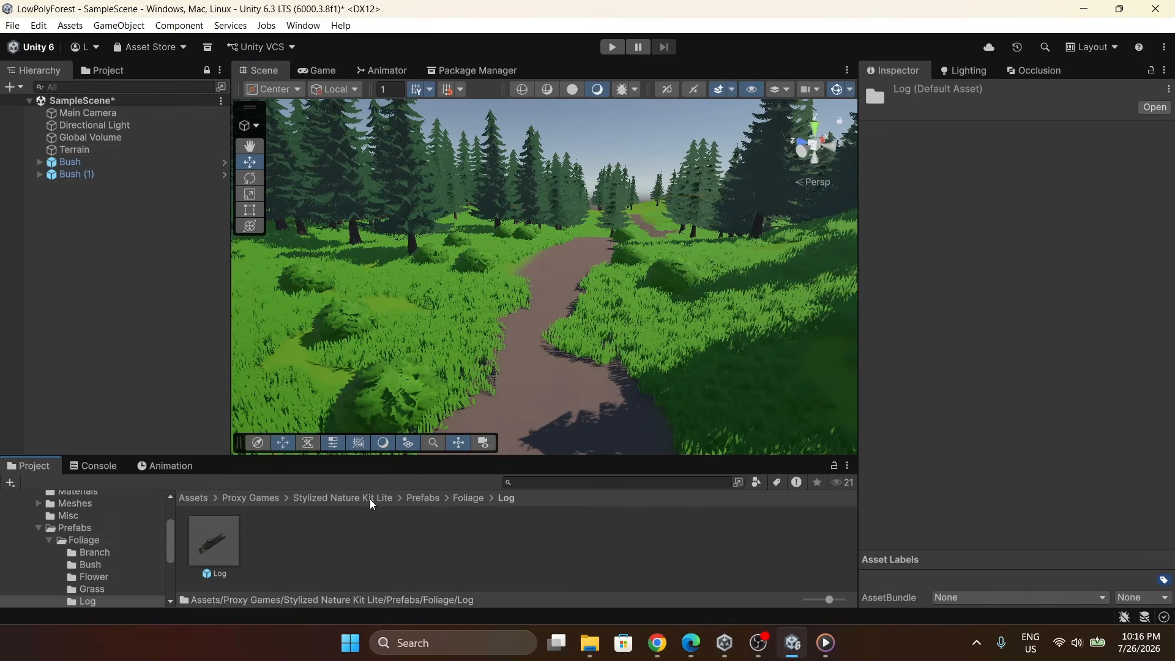
pyautogui.click(238, 533)
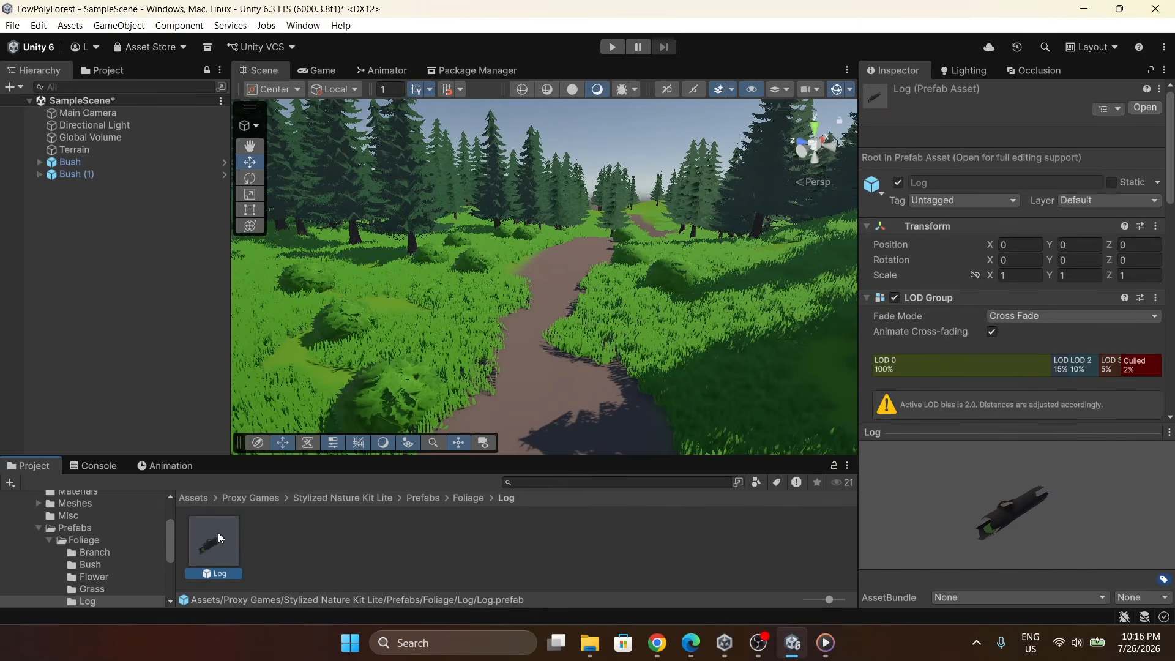
pyautogui.moveTo(501, 340); pyautogui.dragTo(491, 371, button='right')
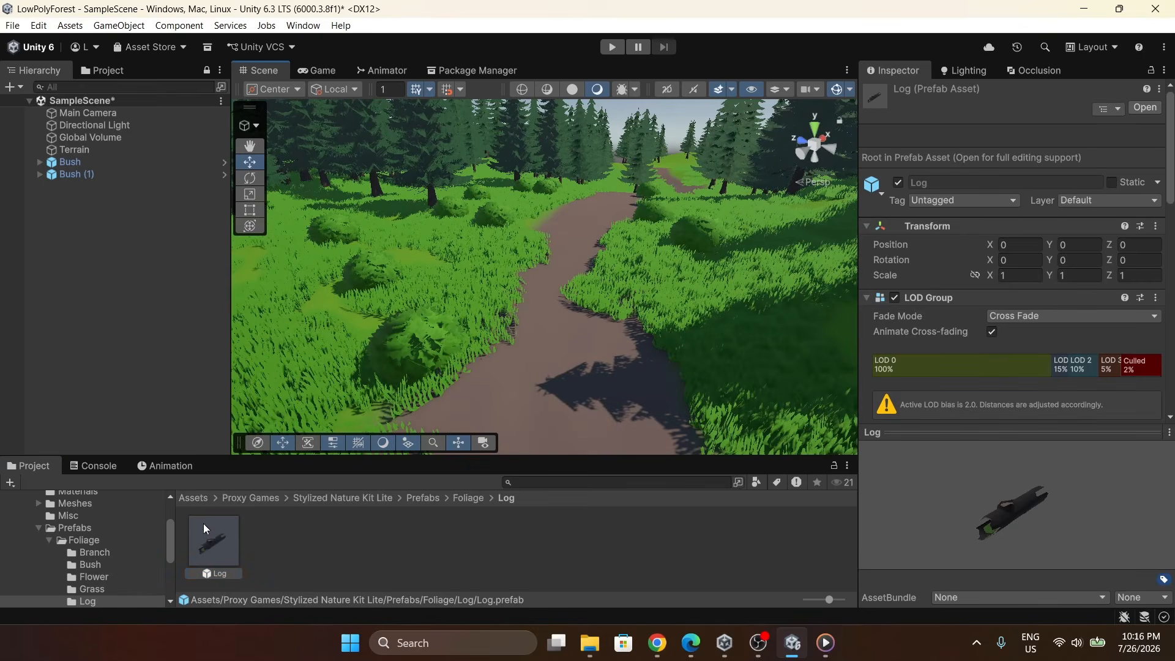
pyautogui.moveTo(203, 525); pyautogui.dragTo(639, 321)
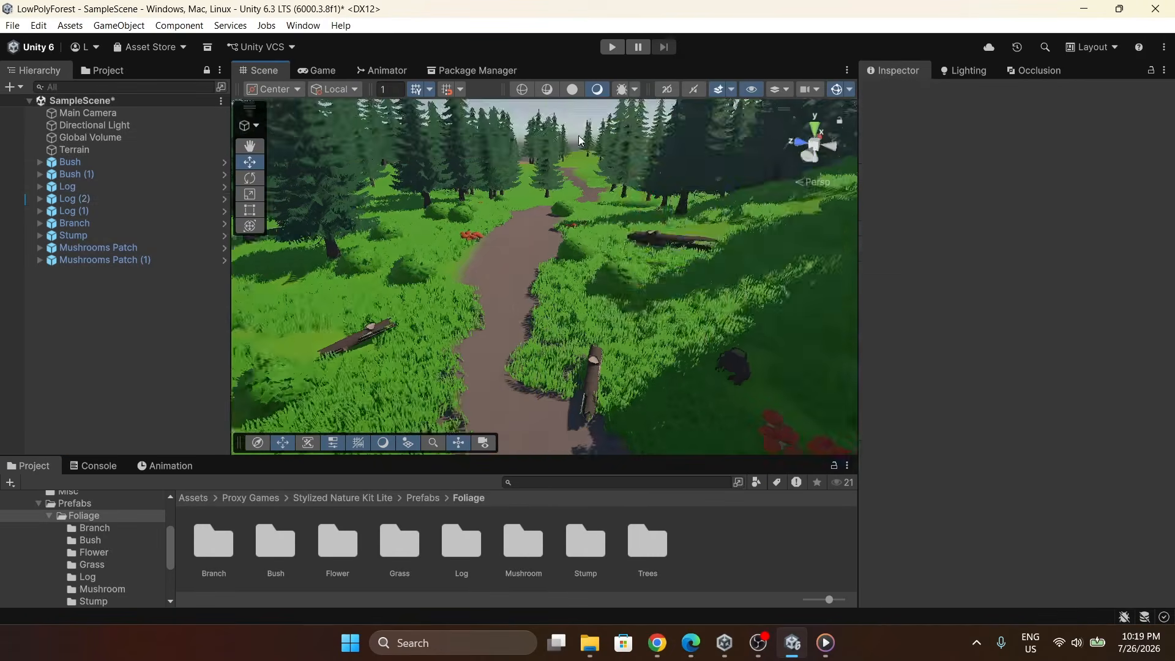
pyautogui.moveTo(551, 318); pyautogui.dragTo(617, 298, button='right')
# Open the Flower folder and place a Flower prefab in the scene.
pyautogui.doubleClick(344, 539)
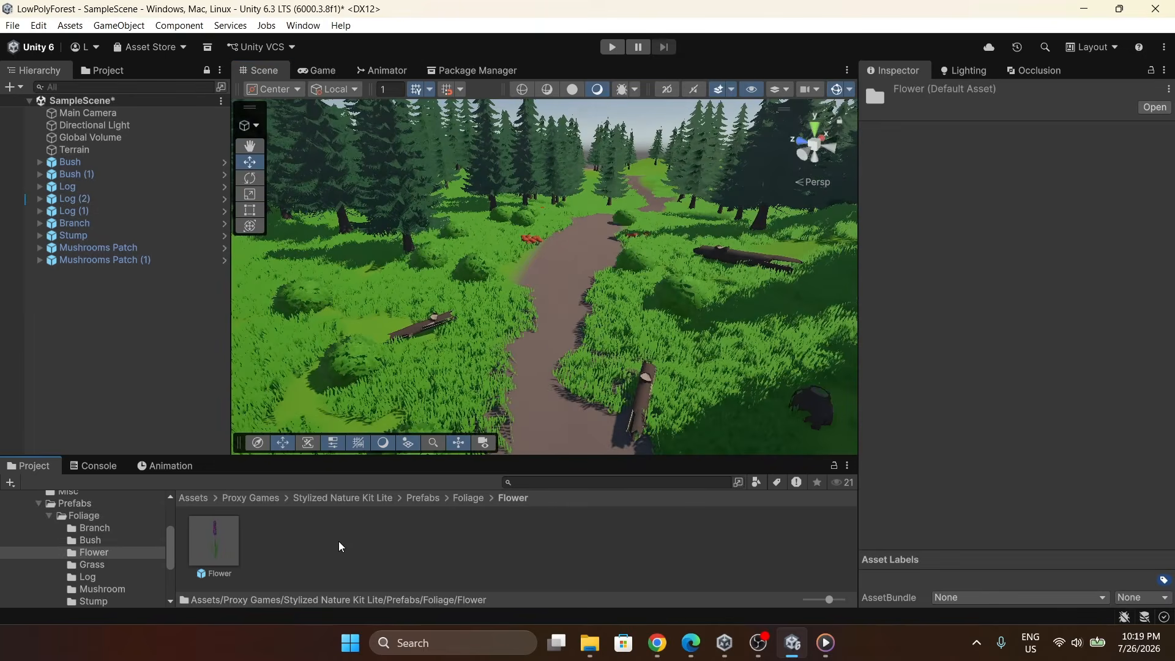
pyautogui.click(228, 541)
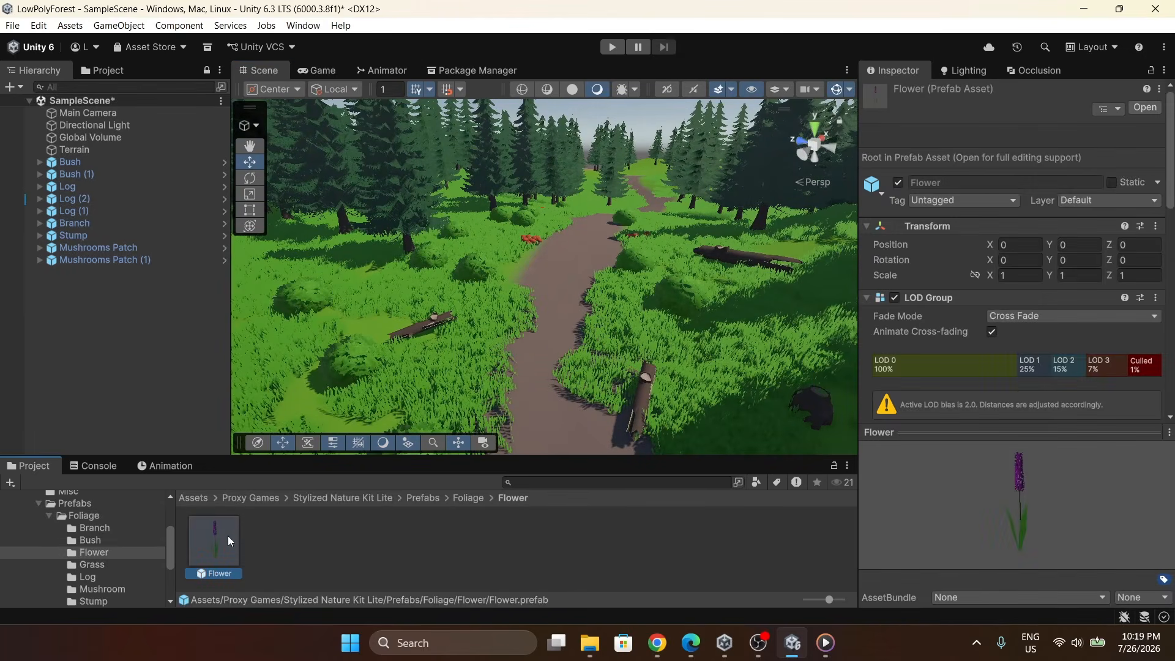
pyautogui.click(74, 149)
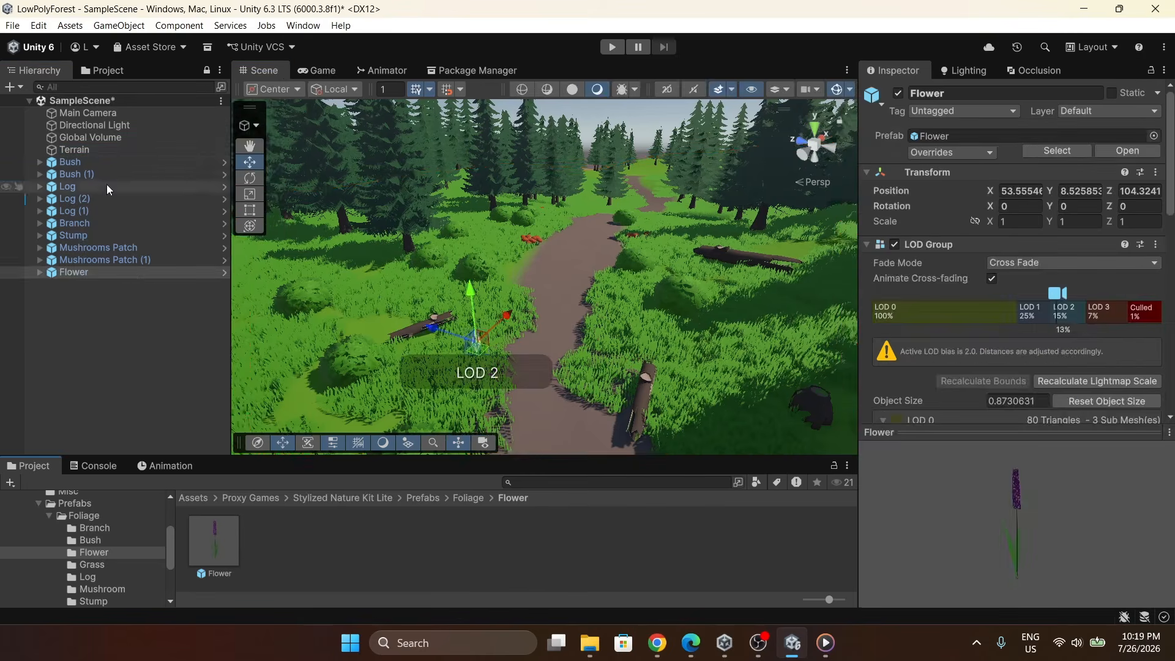
# Select the Terrain and add the Flower prefab as a new tree prototype in the Paint Trees tool.
pyautogui.click(74, 150)
pyautogui.click(1013, 226)
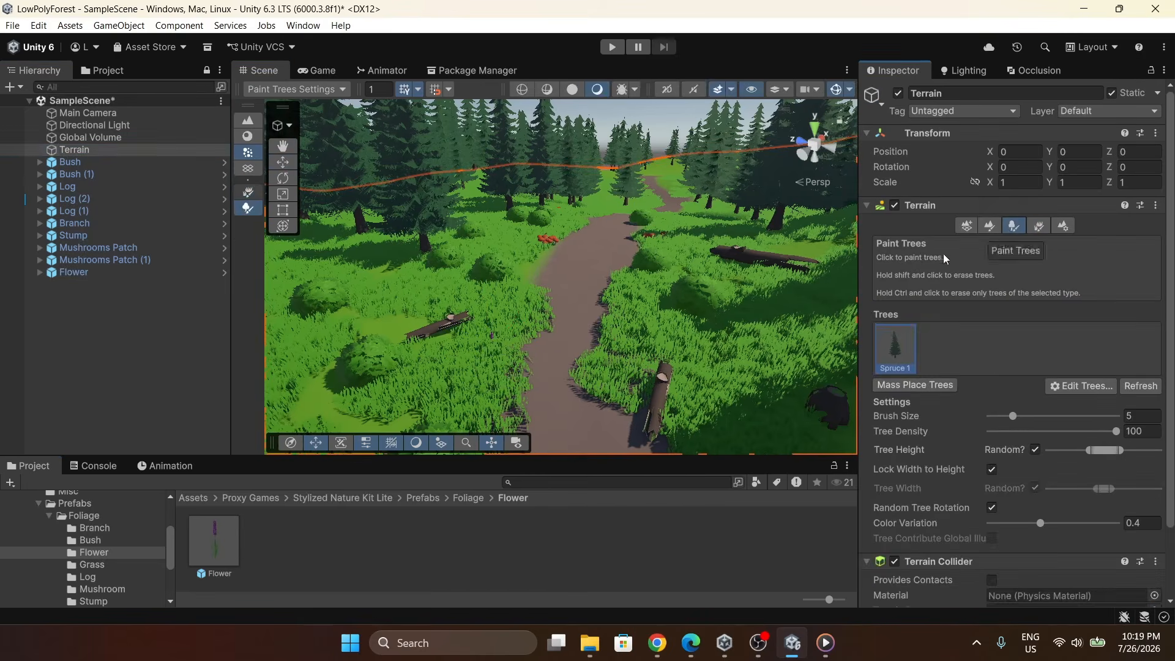
pyautogui.click(1080, 389)
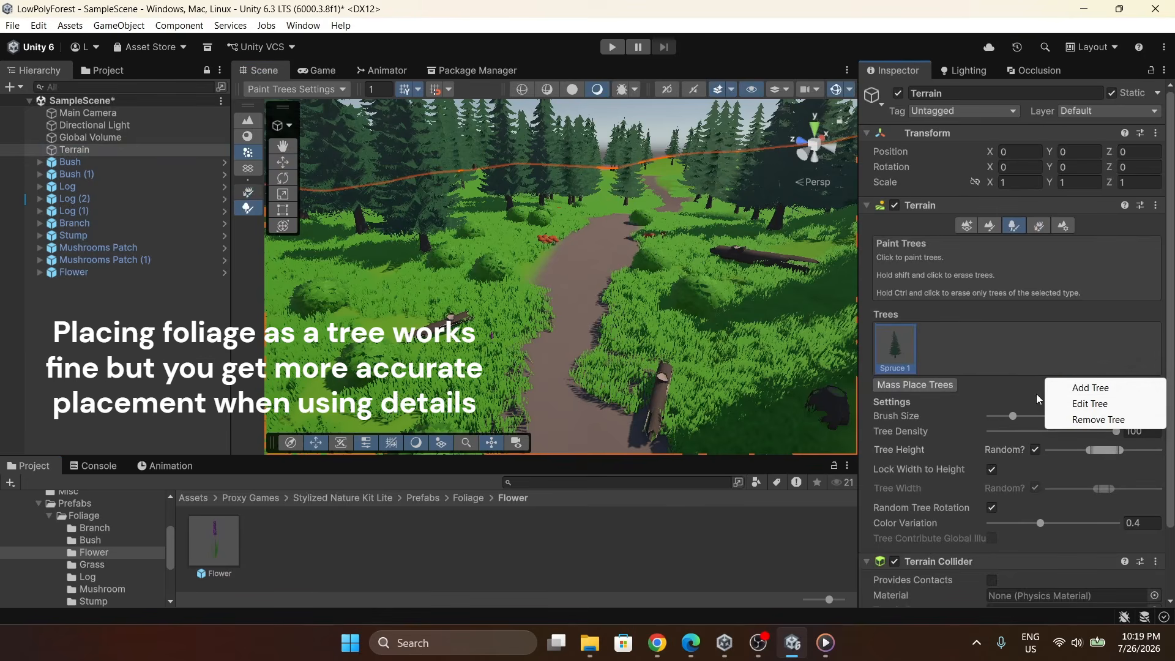
pyautogui.click(1072, 387)
pyautogui.click(214, 552)
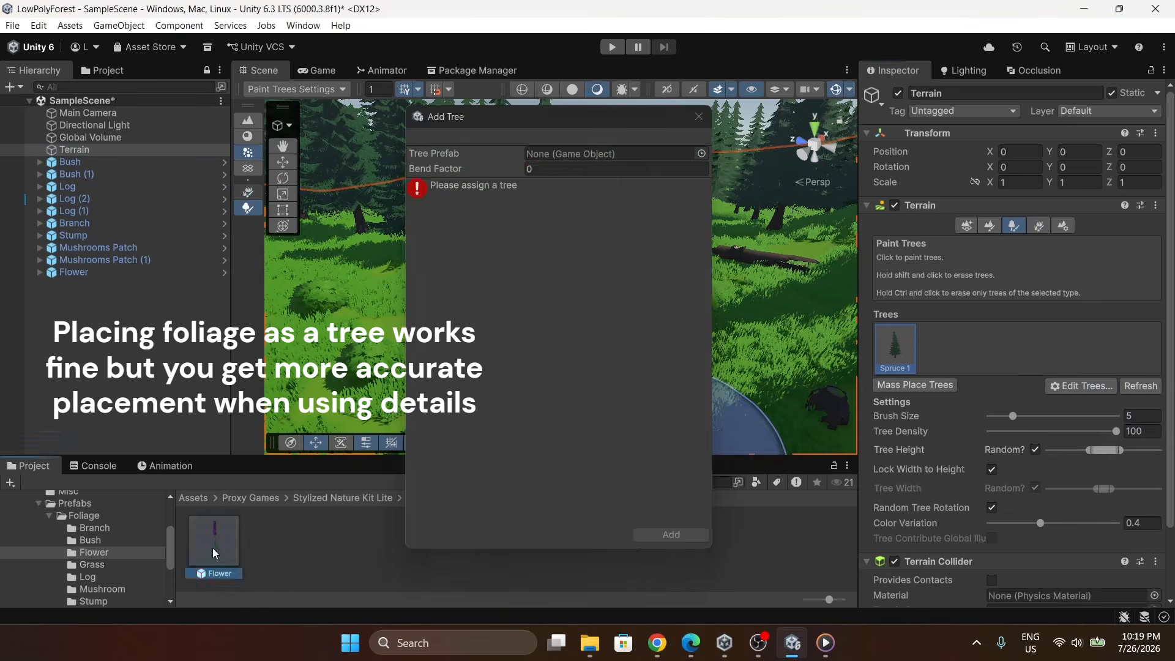
pyautogui.moveTo(214, 553); pyautogui.dragTo(563, 154)
pyautogui.click(692, 536)
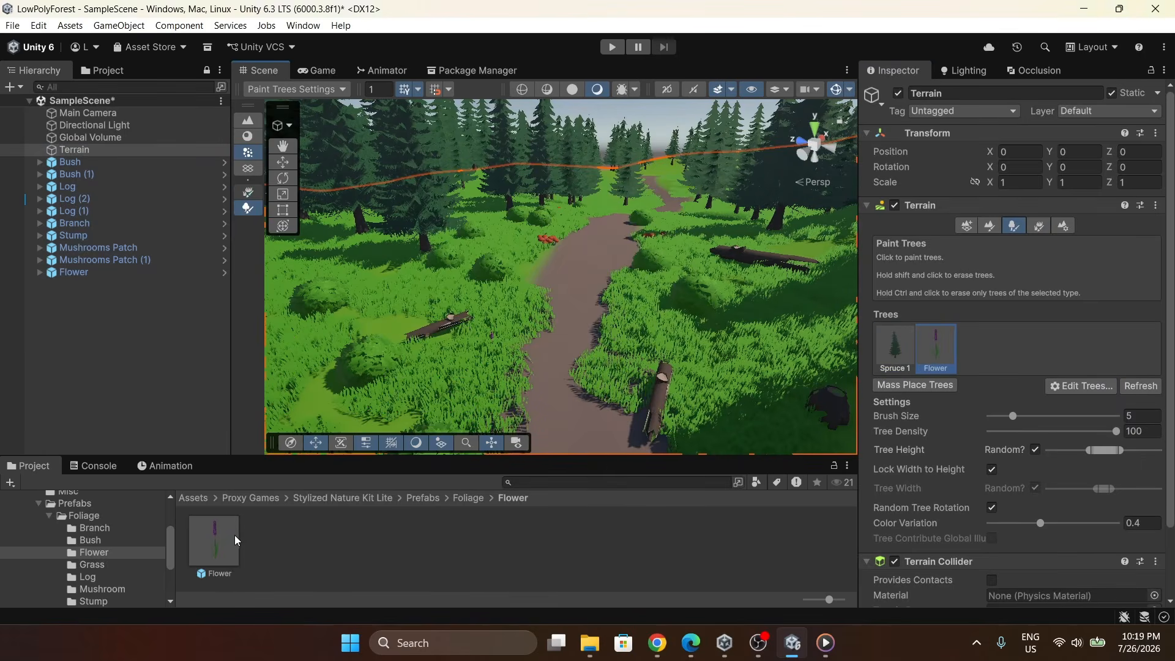
# Open the Flower prefab and inspect its Flower_LOD0 child's components and materials.
pyautogui.doubleClick(215, 539)
pyautogui.click(129, 132)
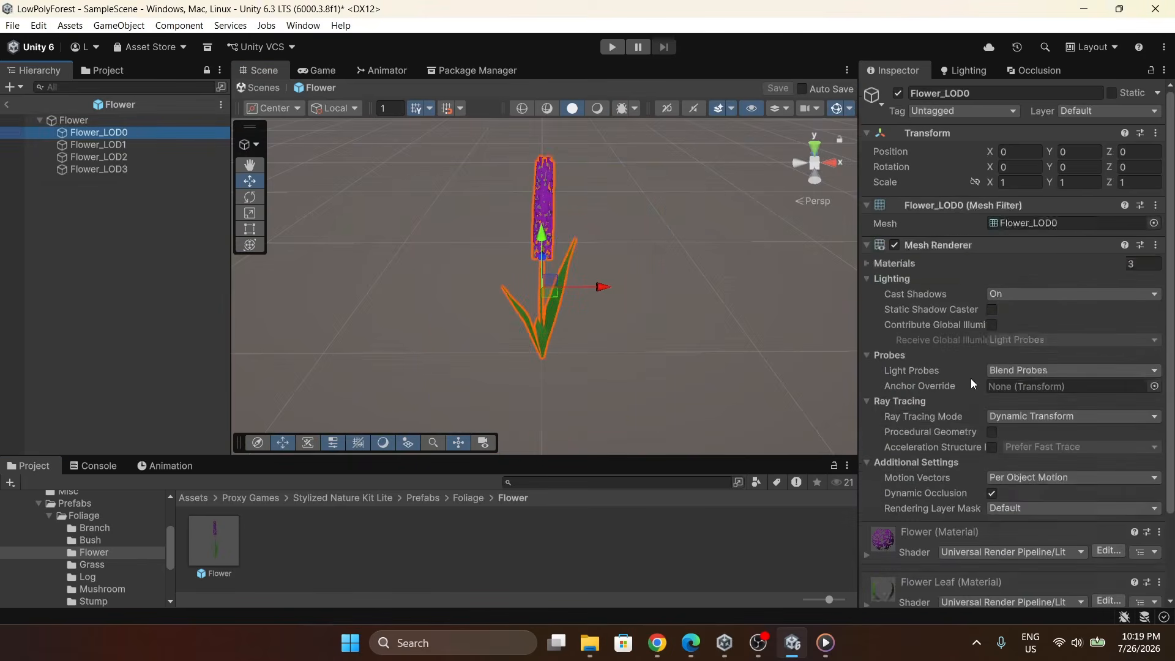
pyautogui.scroll(-3, 970, 378)
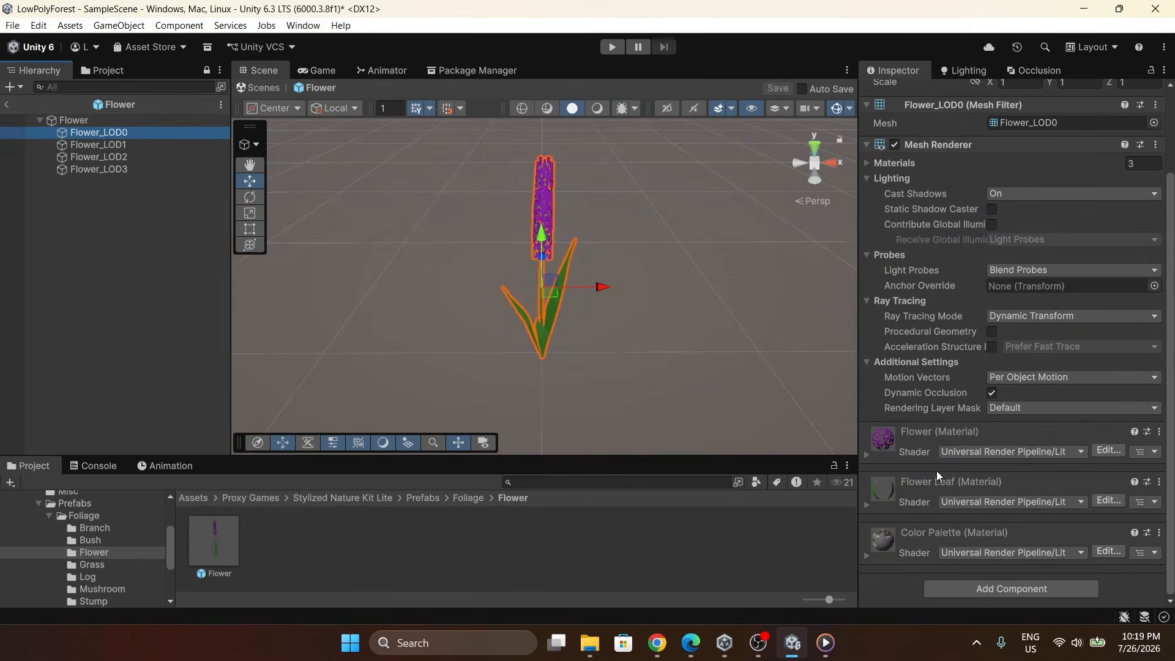
pyautogui.scroll(2, 906, 530)
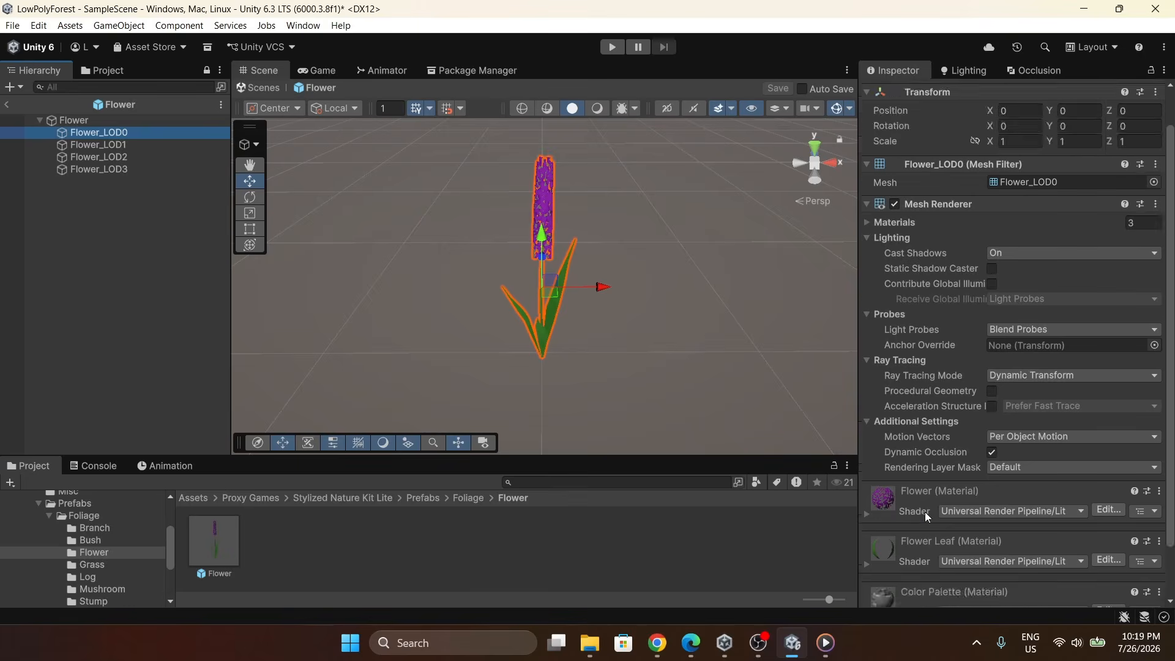
pyautogui.scroll(-2, 924, 512)
pyautogui.click(7, 105)
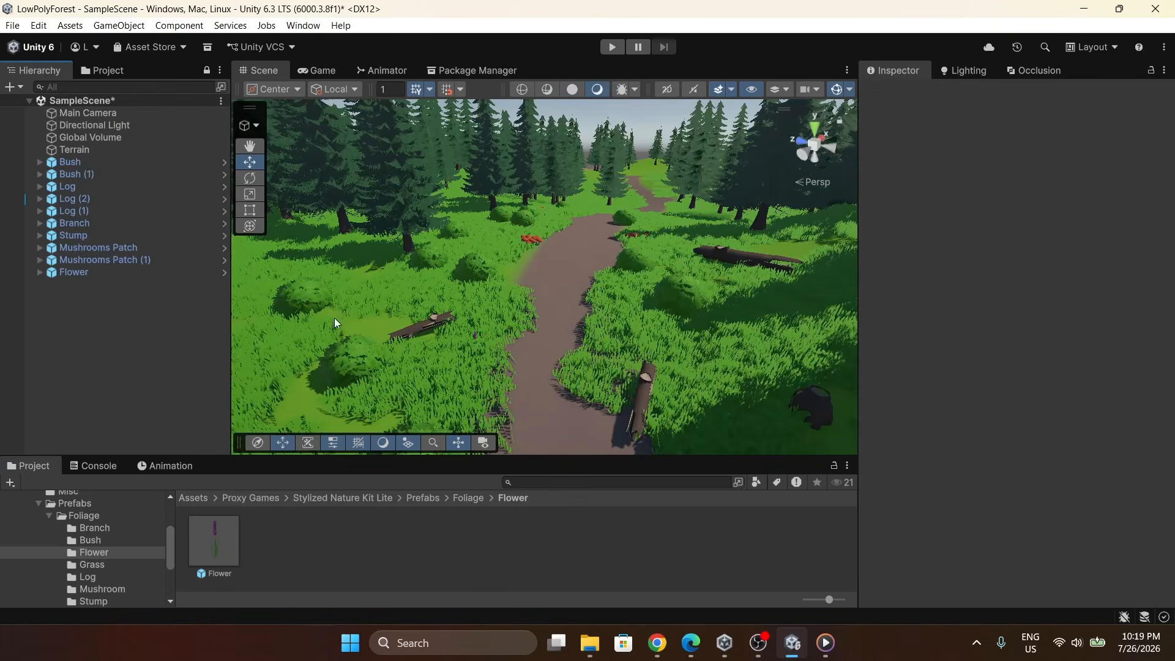
# Place Standard Rock and Tiny Rock prefabs from the Rocks folder around the path.
pyautogui.click(422, 499)
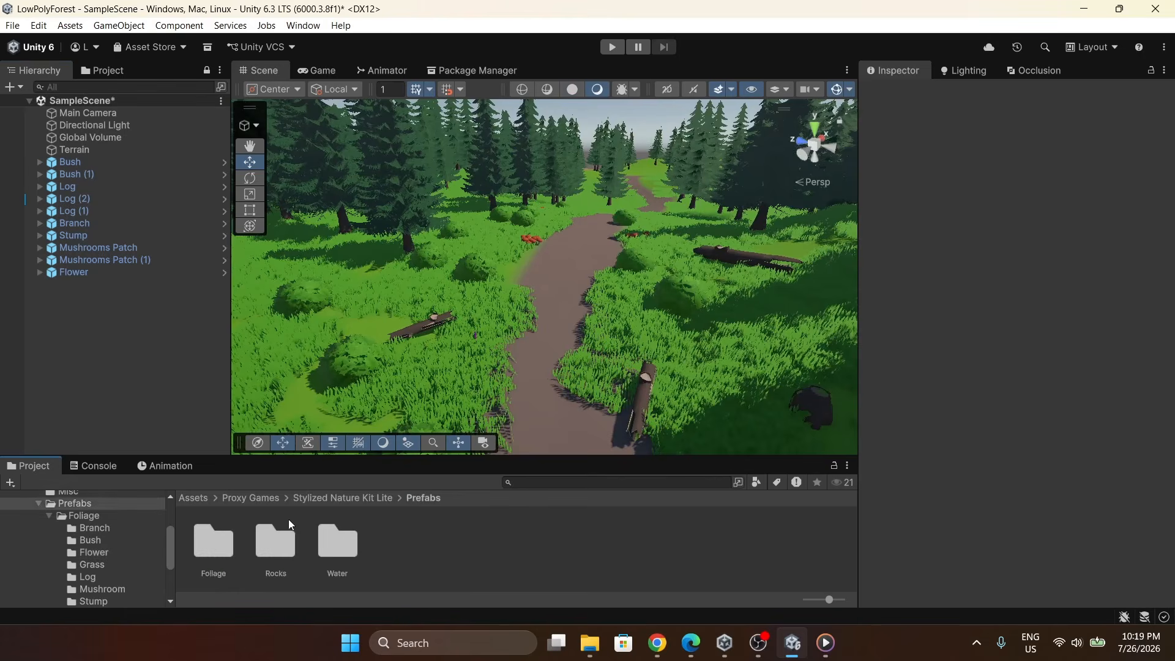
pyautogui.doubleClick(273, 547)
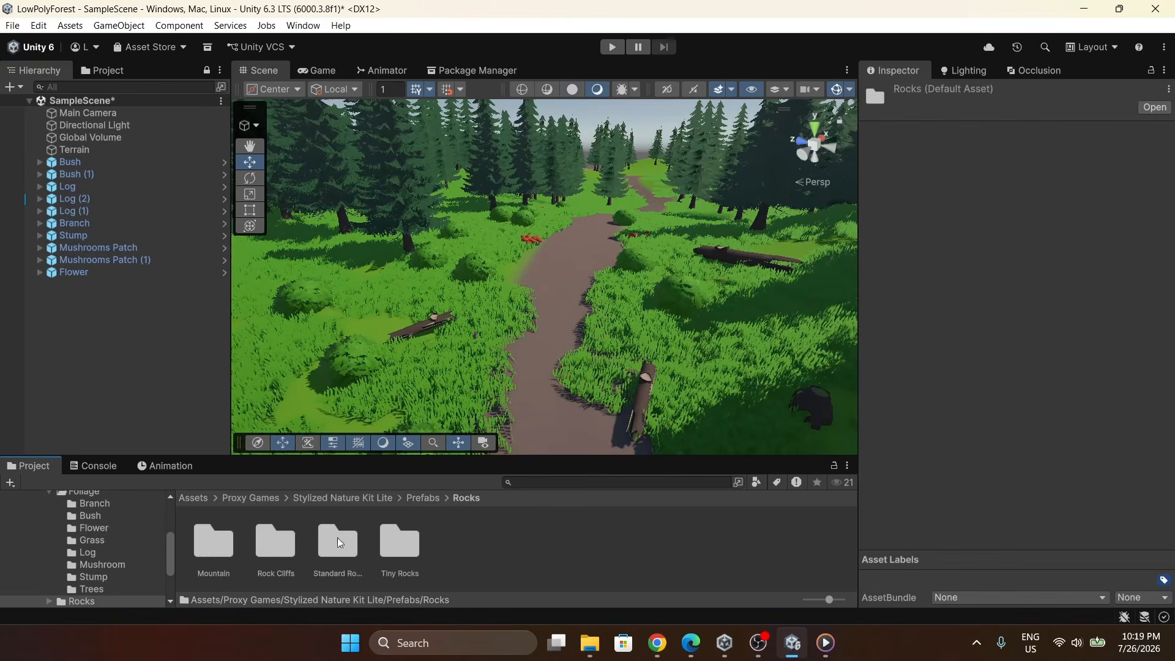
pyautogui.click(424, 498)
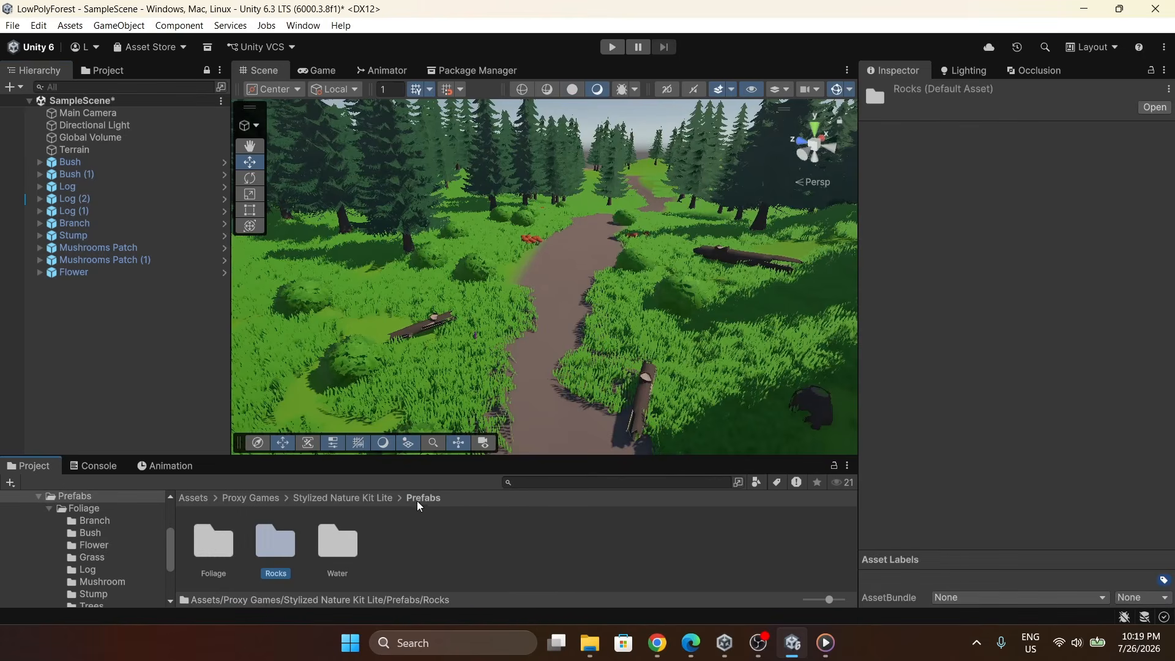
pyautogui.doubleClick(284, 553)
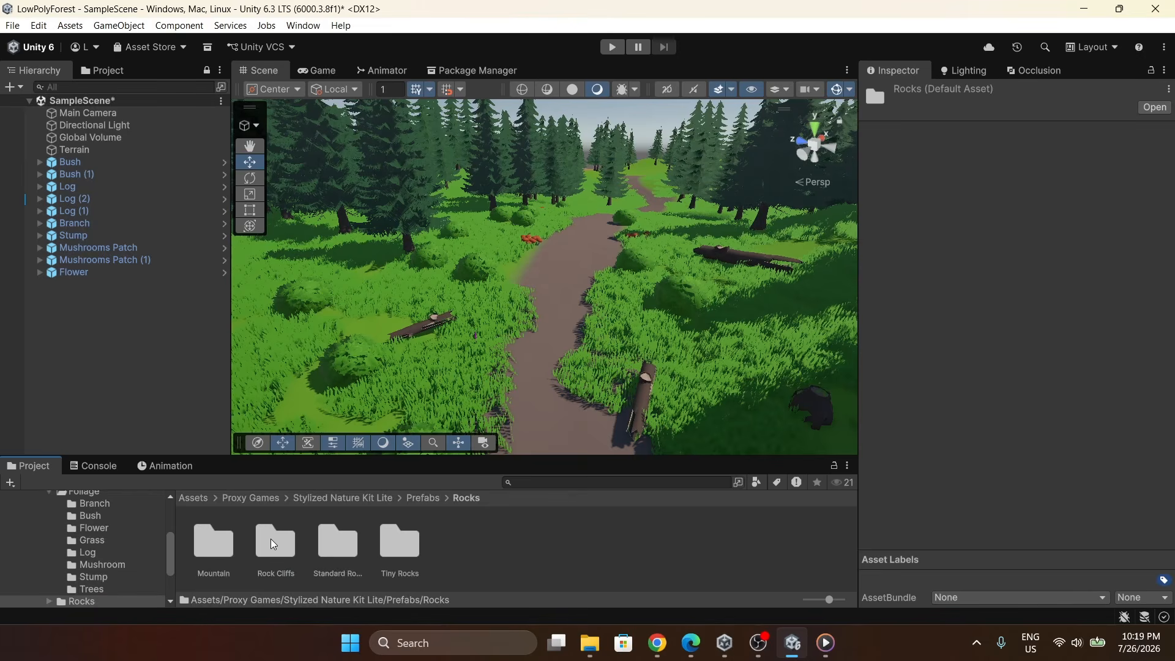
pyautogui.doubleClick(328, 534)
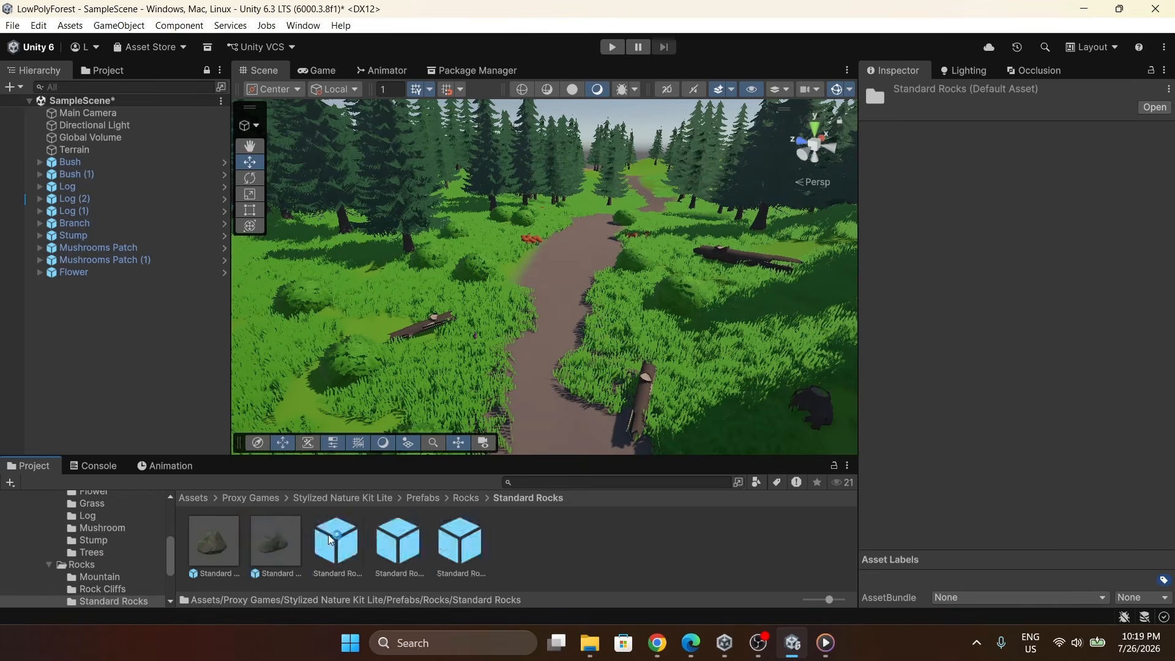
pyautogui.moveTo(261, 542); pyautogui.dragTo(393, 389)
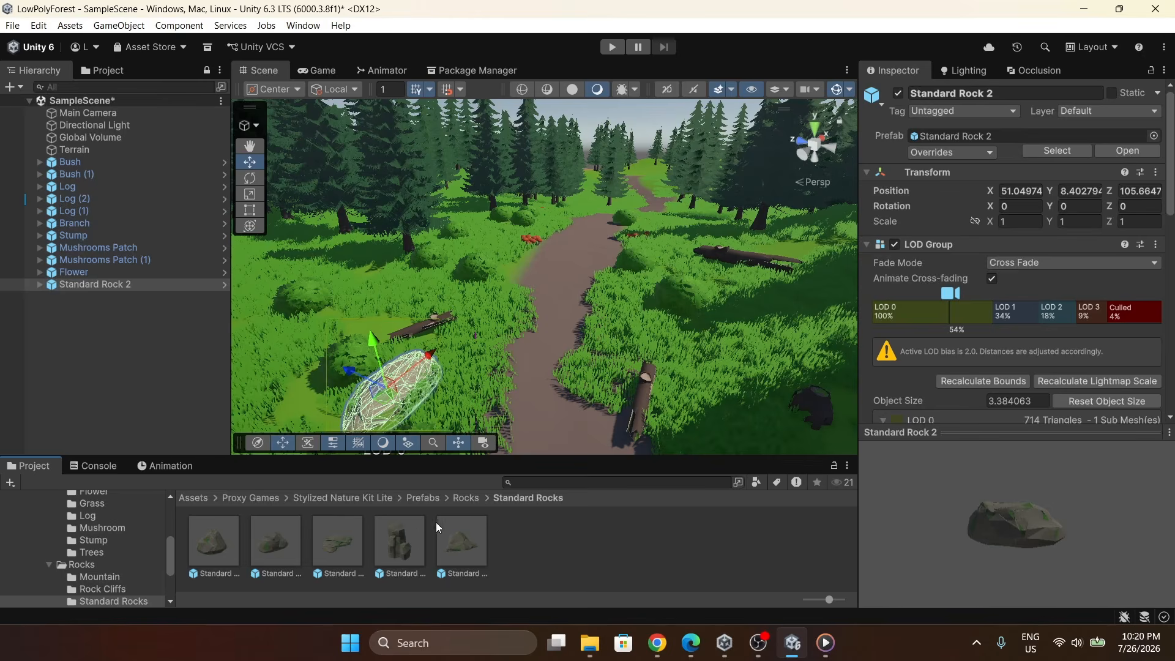
pyautogui.moveTo(399, 538); pyautogui.dragTo(736, 343)
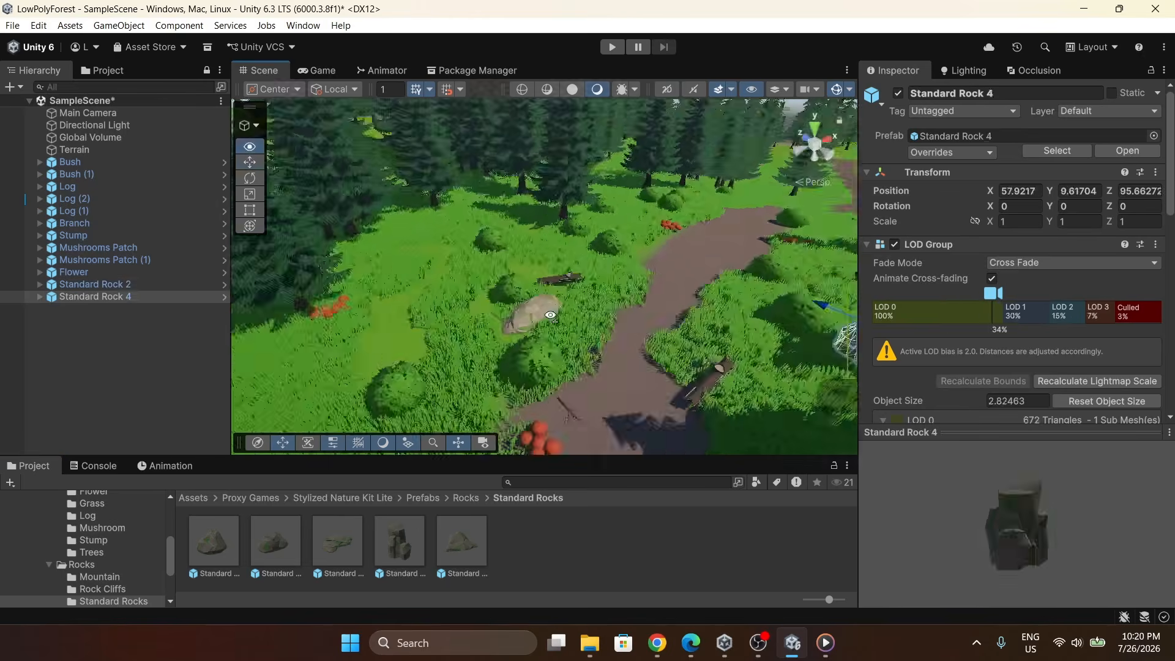
pyautogui.moveTo(462, 541); pyautogui.dragTo(448, 393)
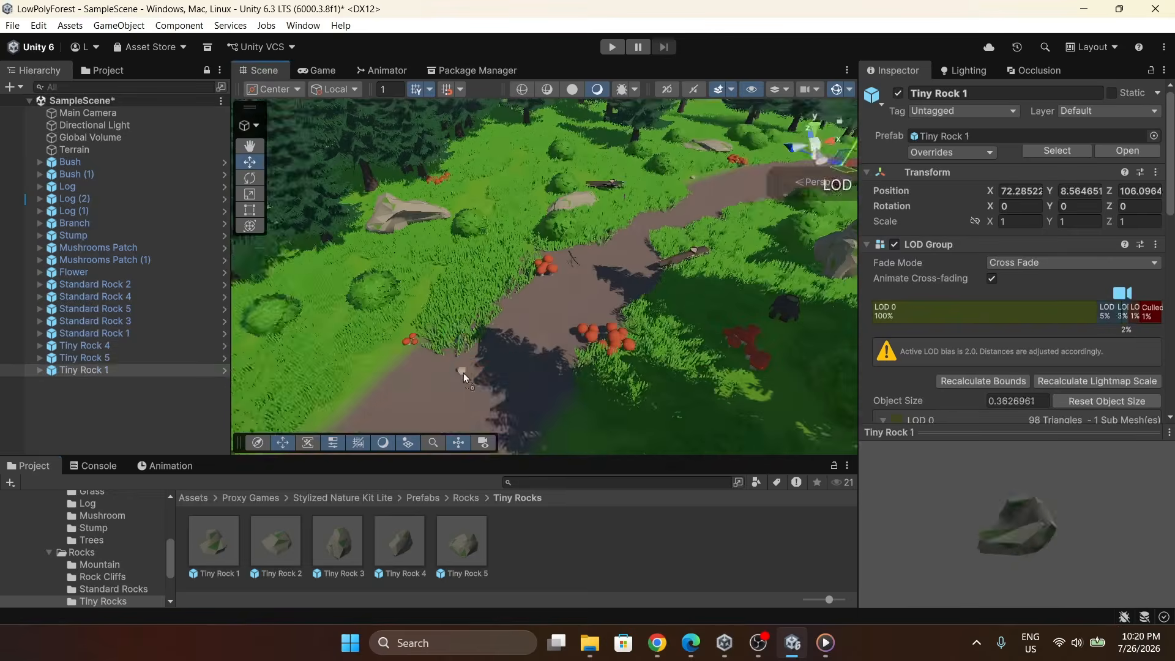
pyautogui.moveTo(337, 542); pyautogui.dragTo(399, 389)
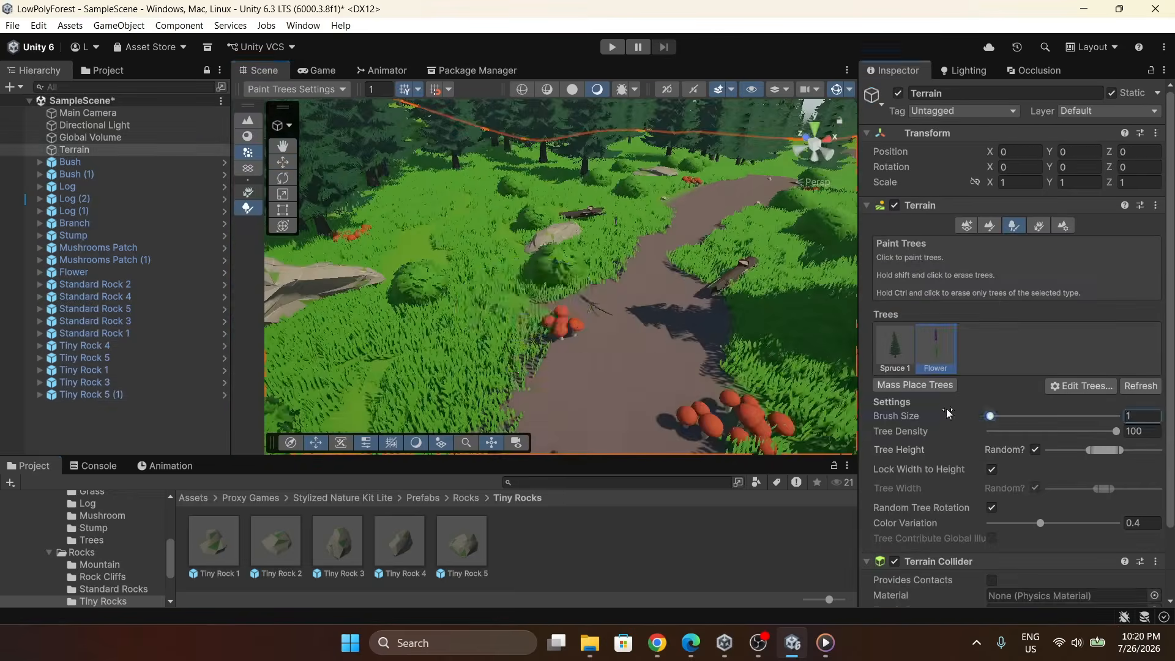
pyautogui.moveTo(704, 313); pyautogui.dragTo(715, 308, button='right')
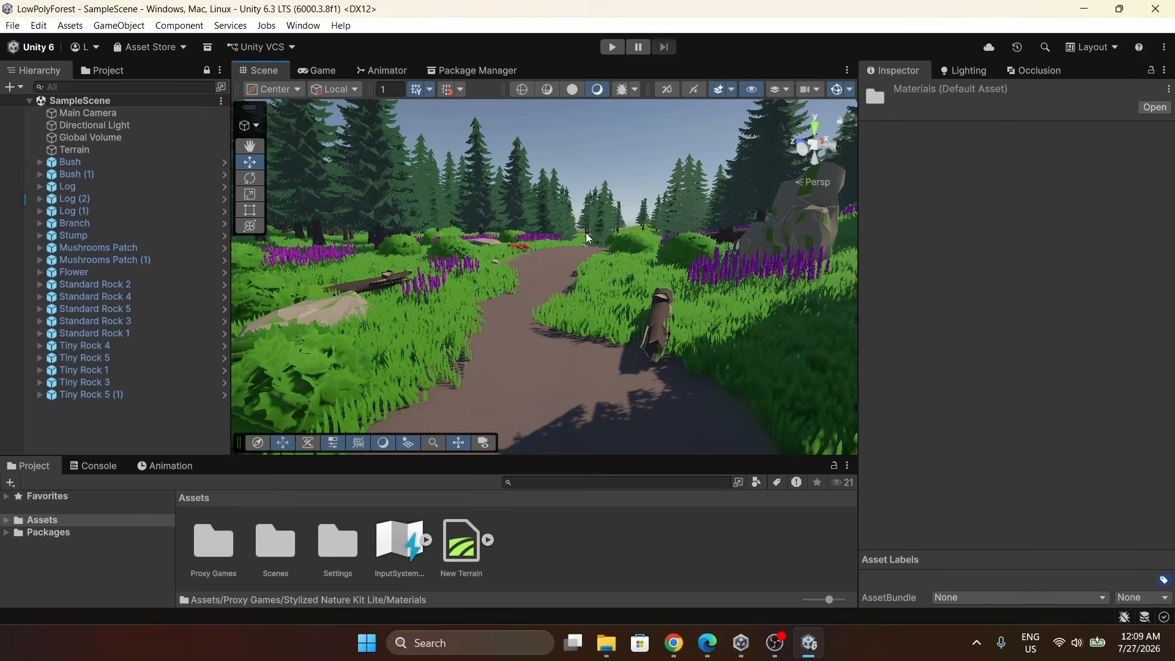
# Open the Lighting window's Environment settings and set the skybox material to Skybox 2.
pyautogui.click(317, 31)
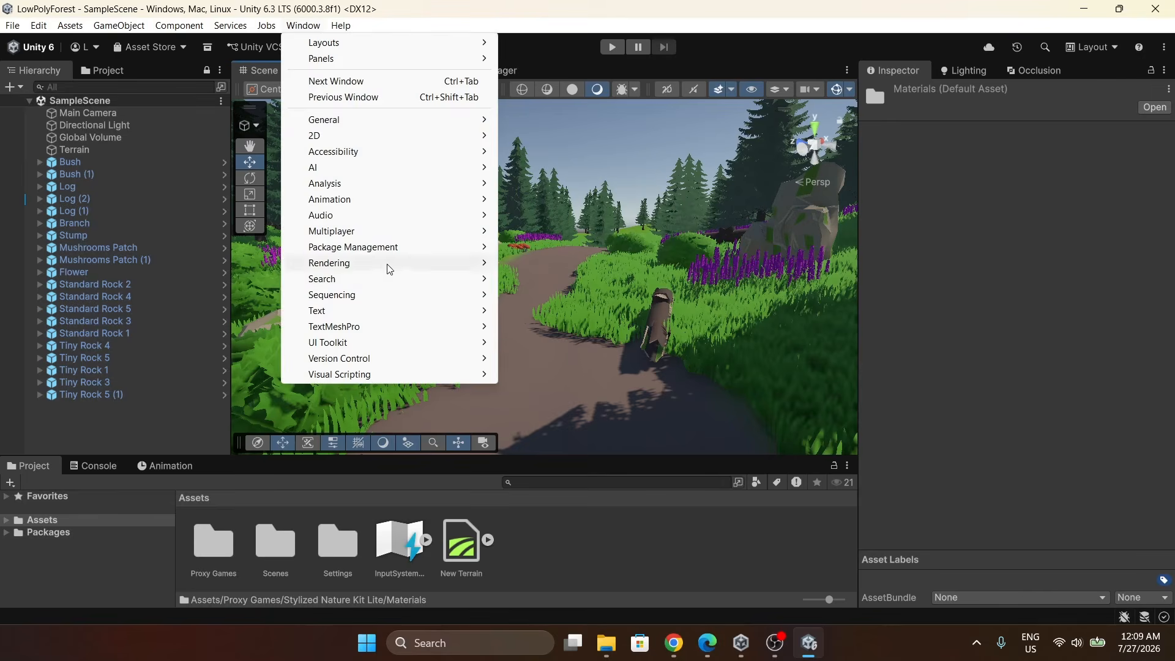
pyautogui.moveTo(397, 265)
pyautogui.click(526, 263)
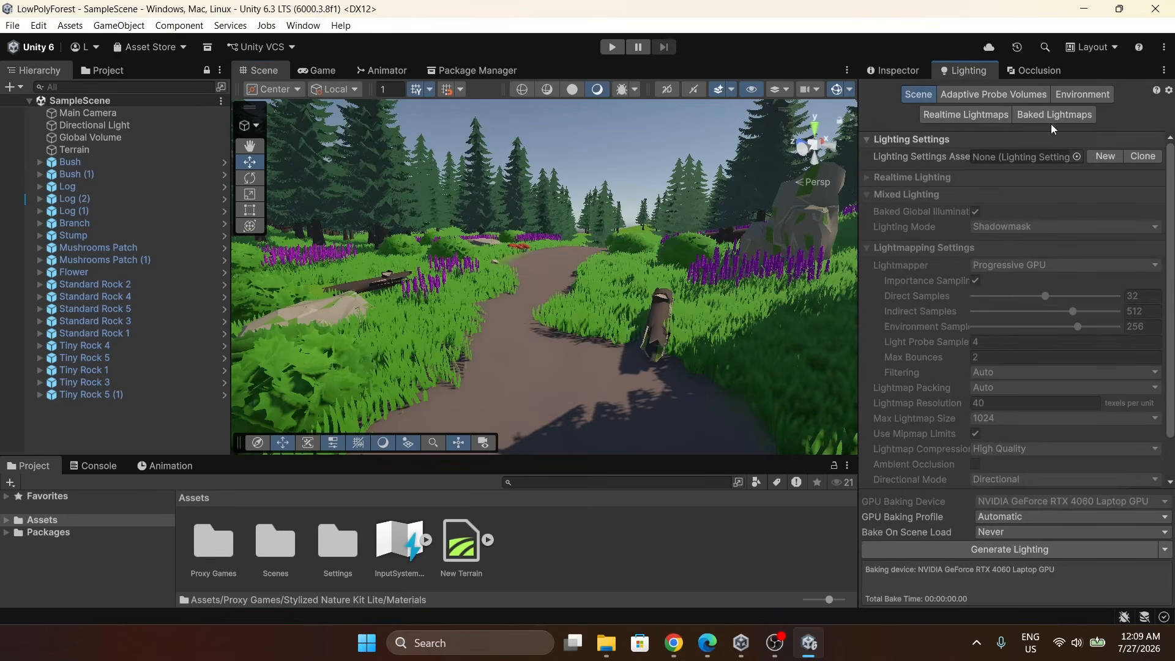
pyautogui.click(1073, 98)
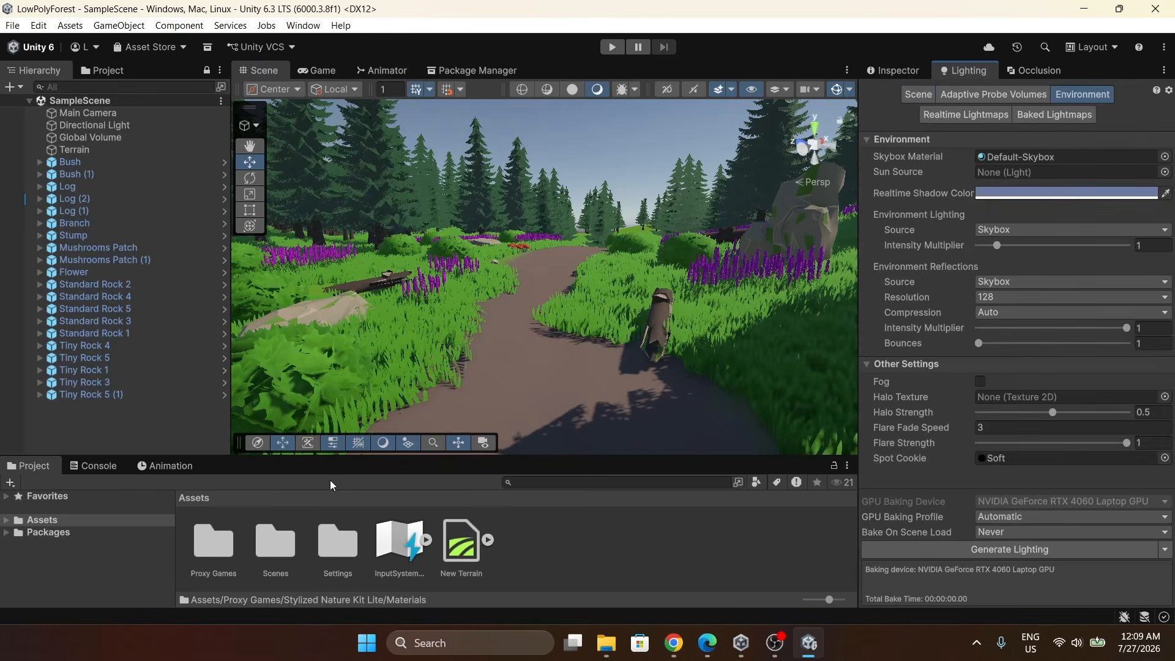
pyautogui.doubleClick(229, 546)
pyautogui.doubleClick(223, 540)
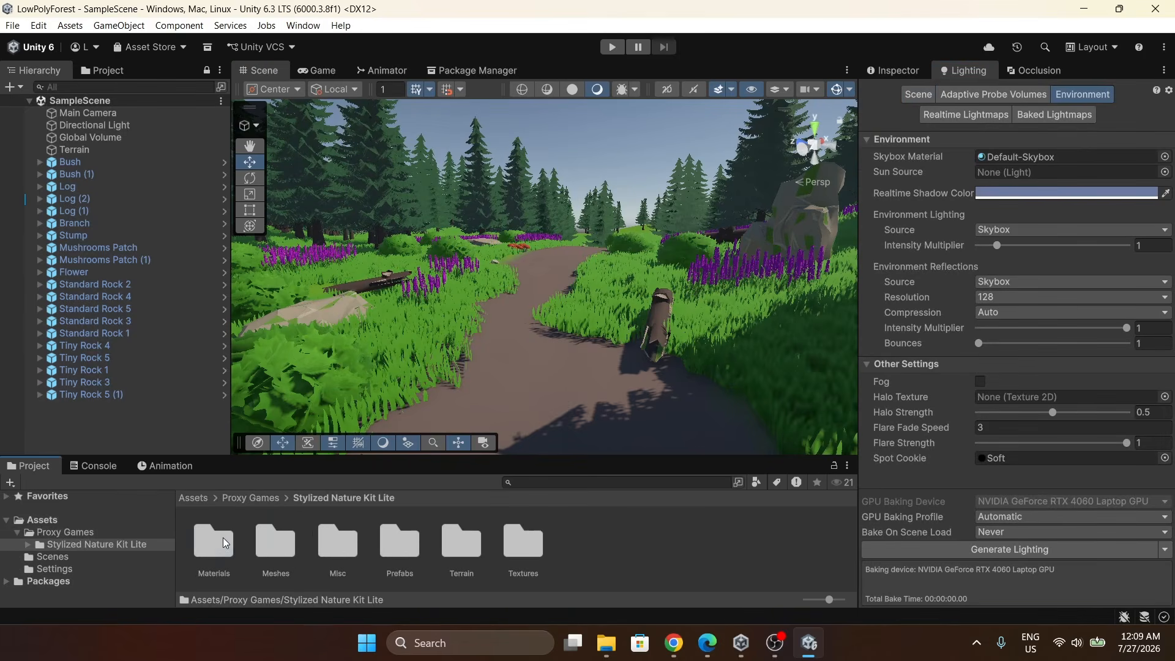
pyautogui.doubleClick(222, 546)
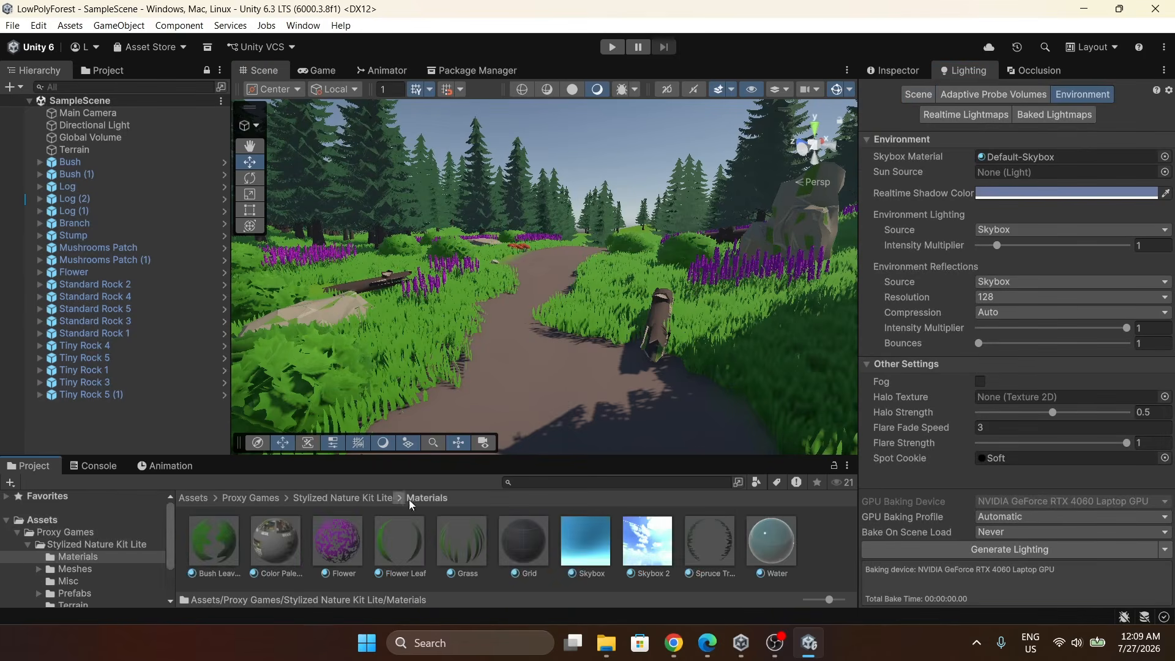
pyautogui.moveTo(645, 546); pyautogui.dragTo(997, 160)
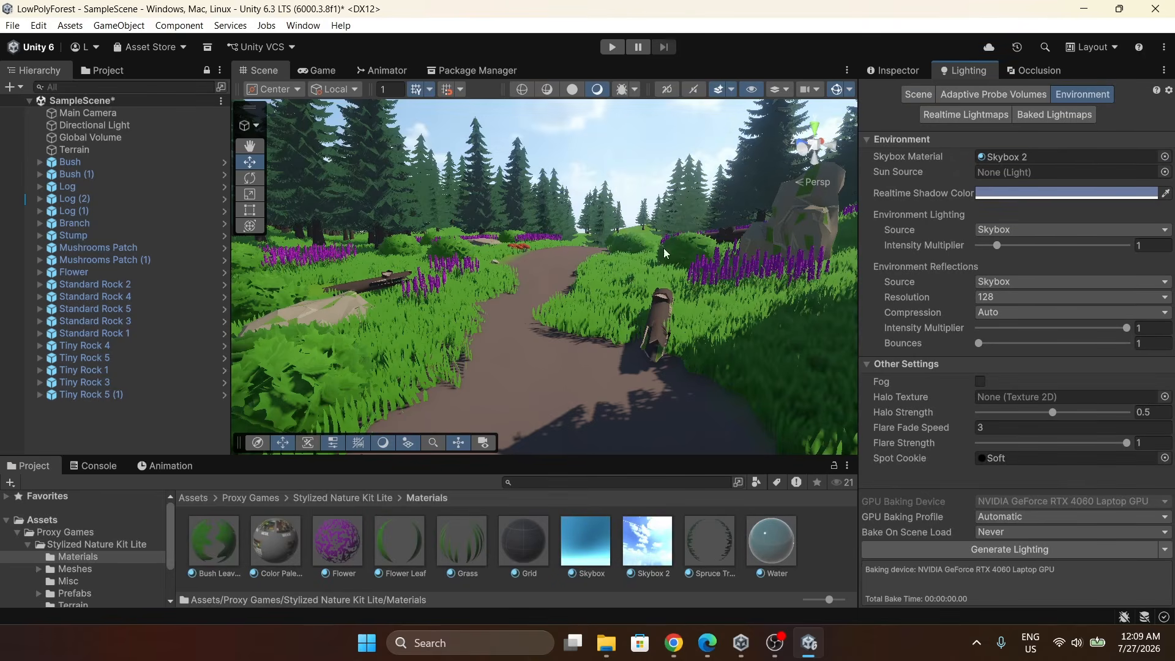
# Select the Global Volume and review its volume profile overrides.
pyautogui.moveTo(681, 293); pyautogui.dragTo(691, 315, button='right')
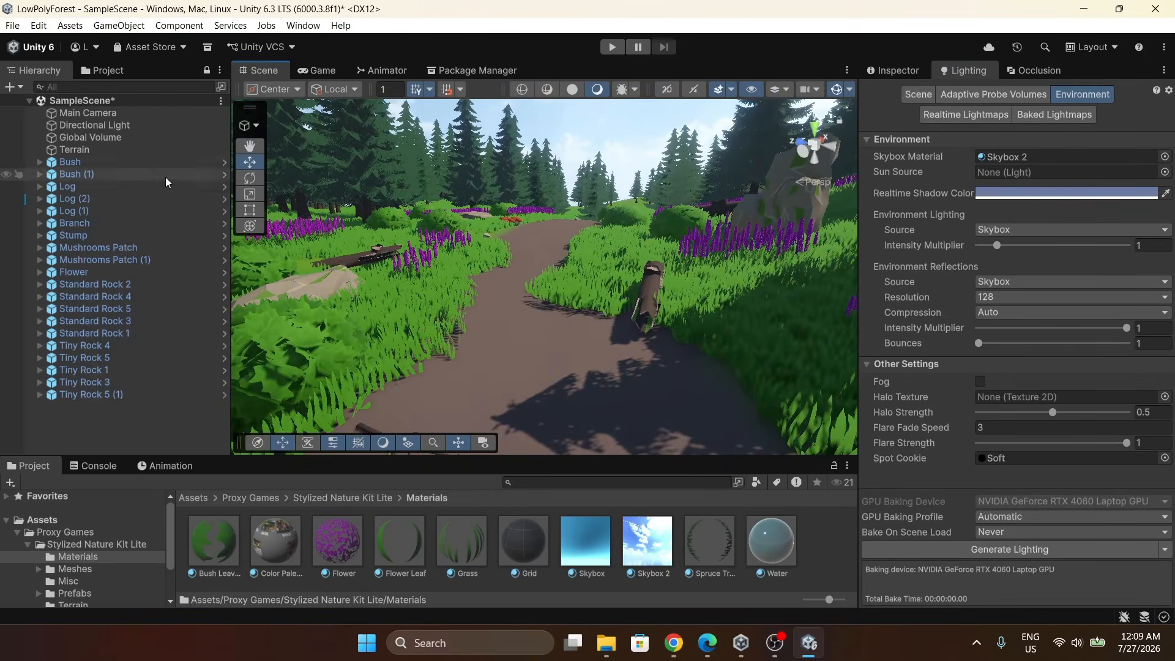
pyautogui.click(141, 137)
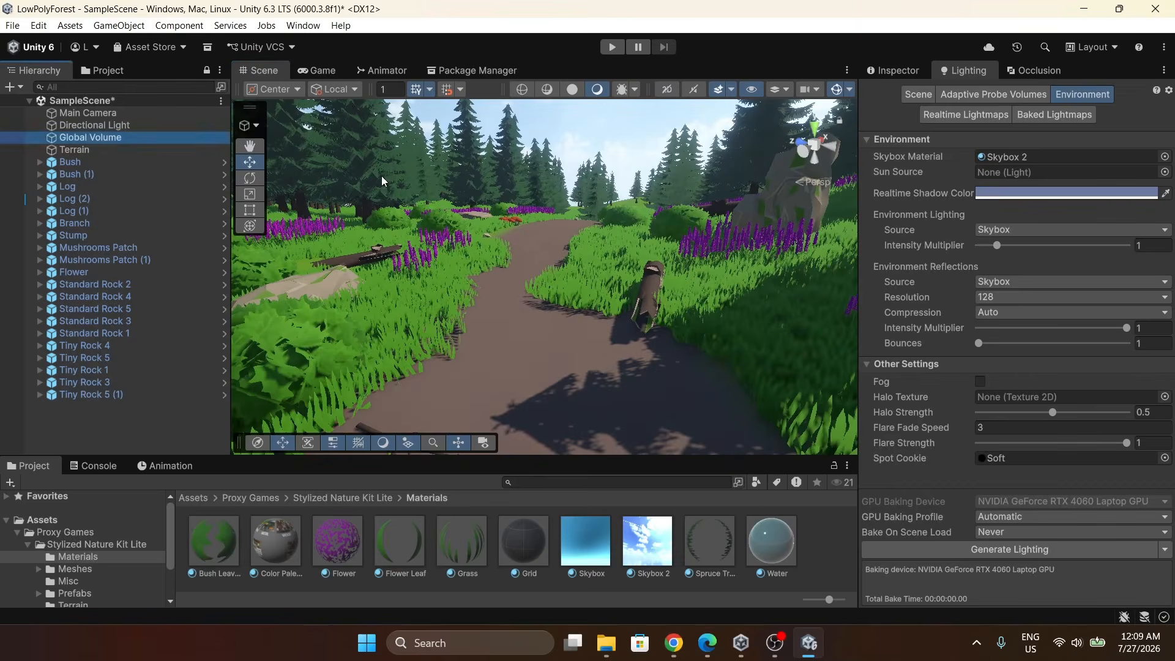
pyautogui.click(893, 72)
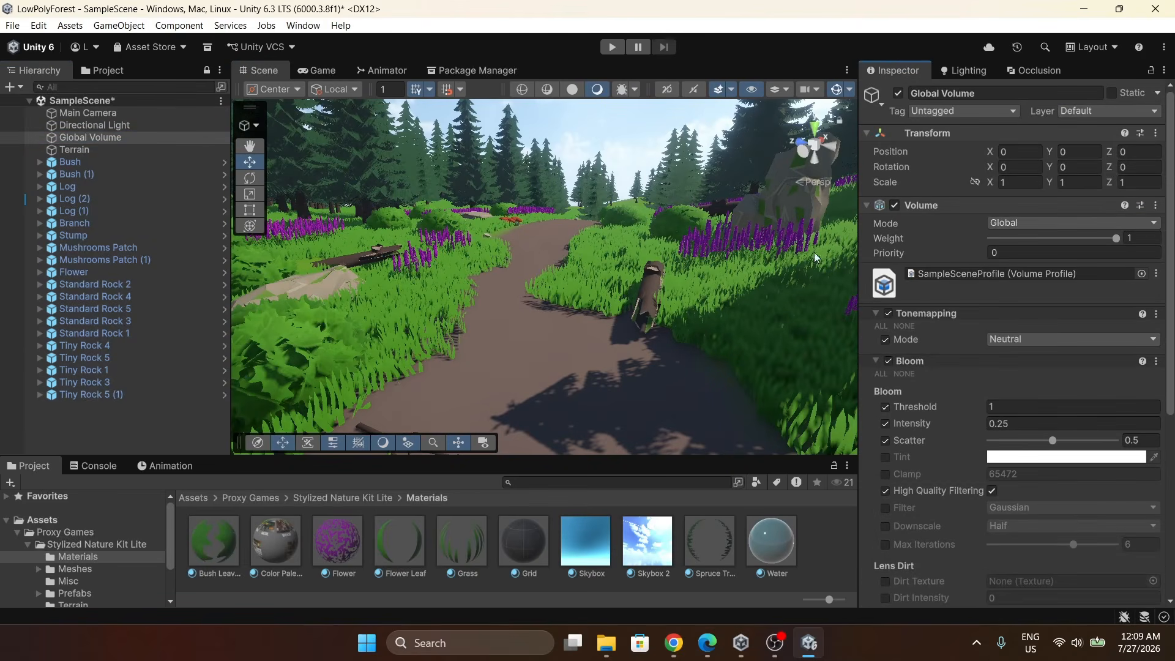
pyautogui.scroll(-10, 949, 229)
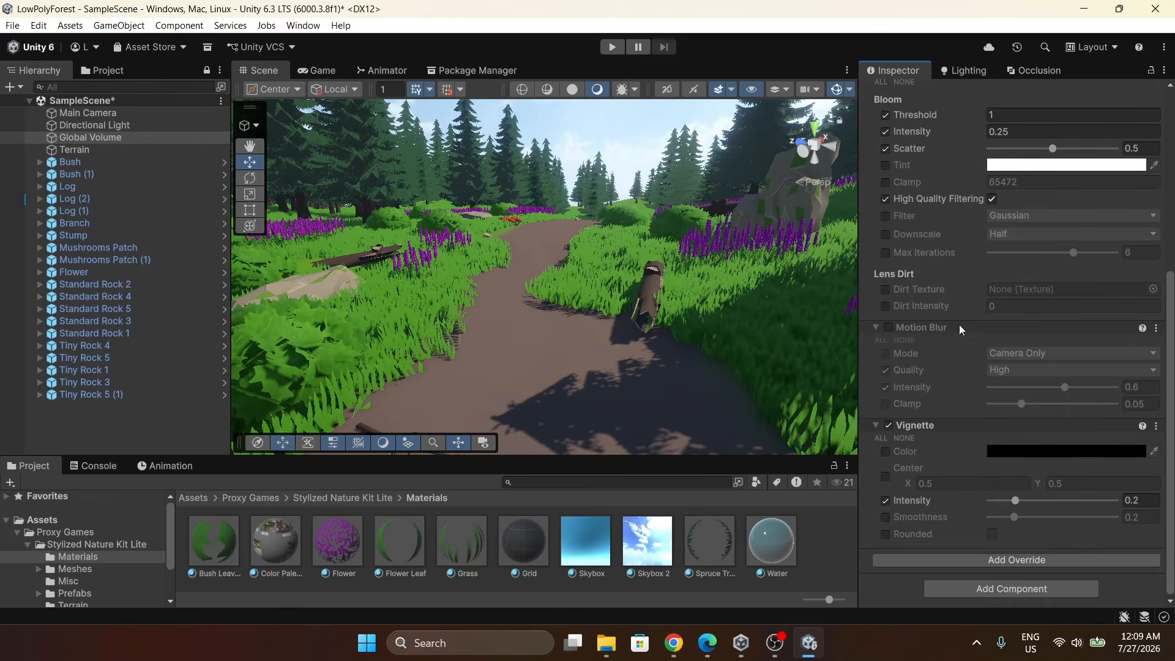
# Set the Bloom intensity on the Global Volume profile to 0.5.
pyautogui.scroll(5, 979, 315)
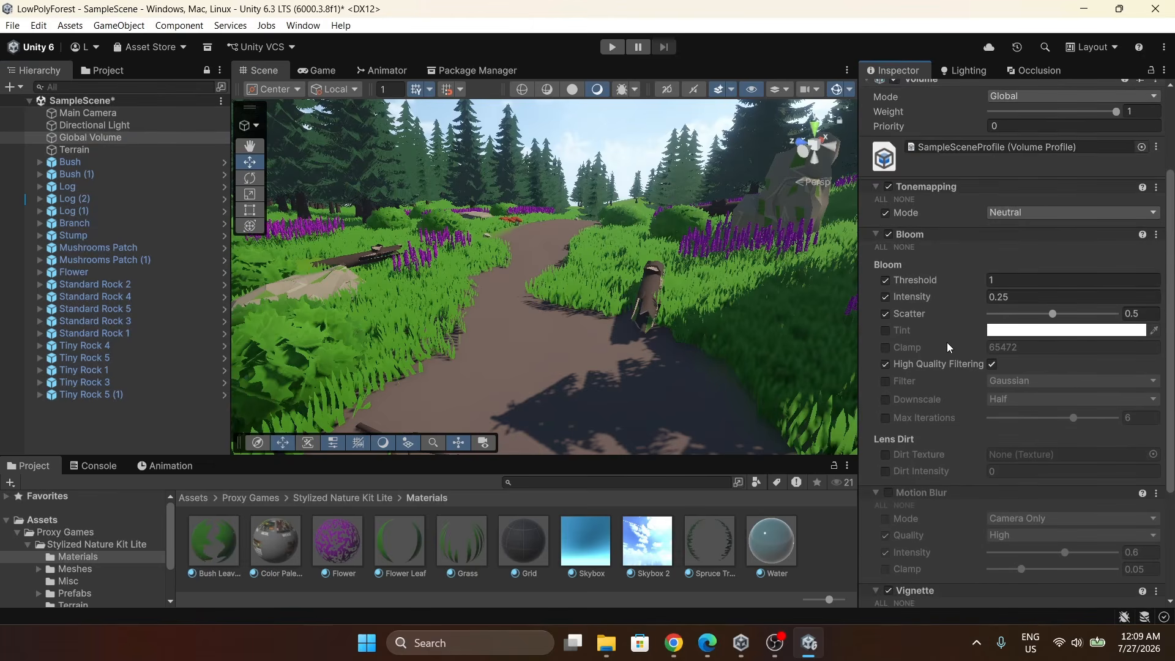
pyautogui.scroll(1, 960, 344)
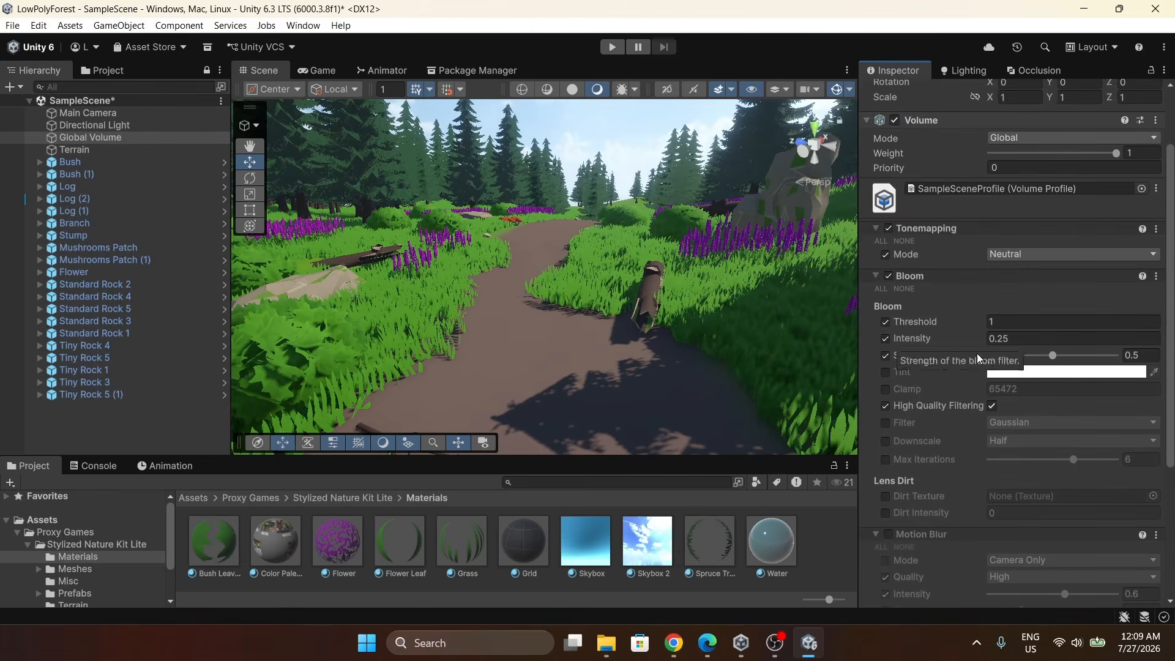
pyautogui.doubleClick(1026, 340)
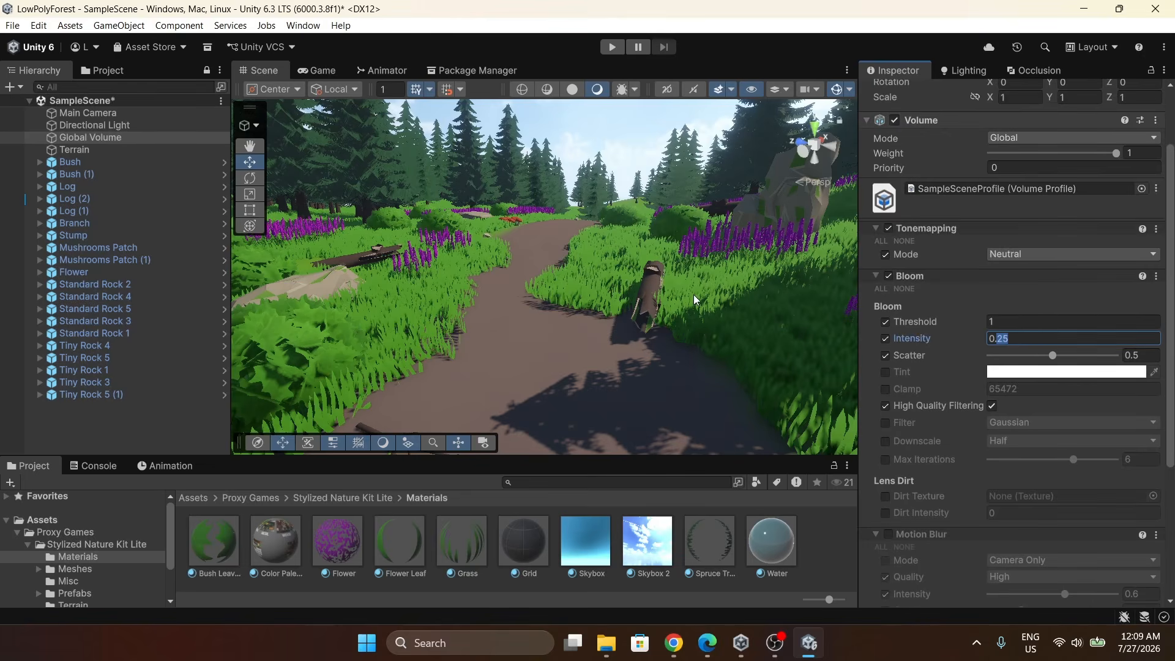
pyautogui.write('5')
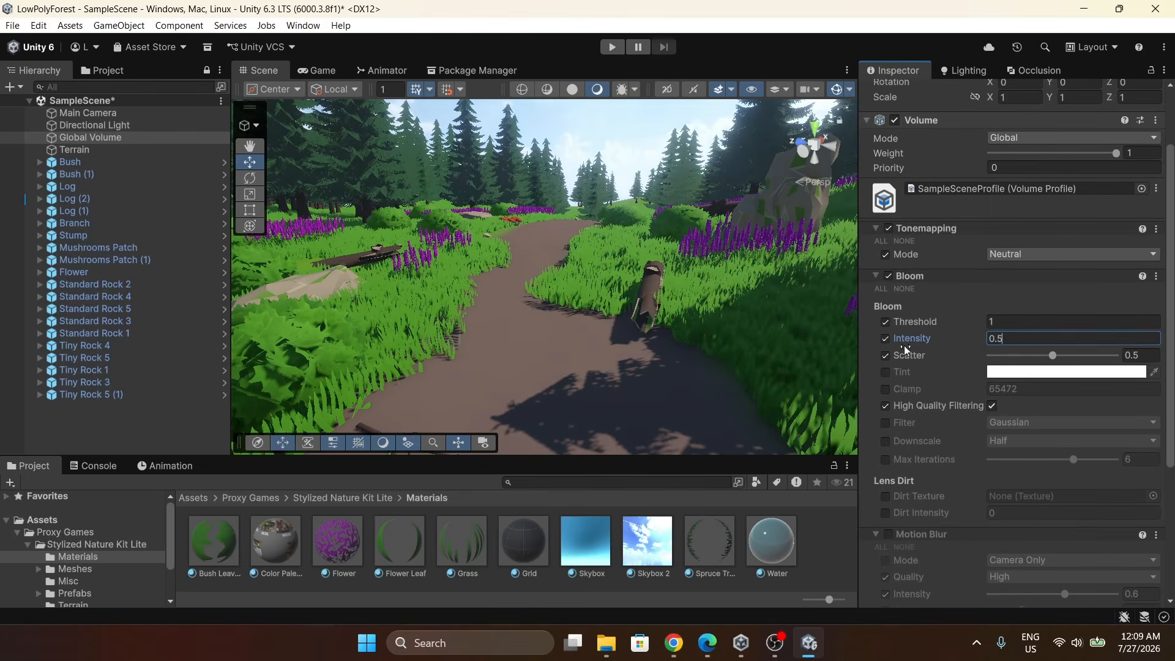
pyautogui.moveTo(672, 287); pyautogui.dragTo(672, 262, button='right')
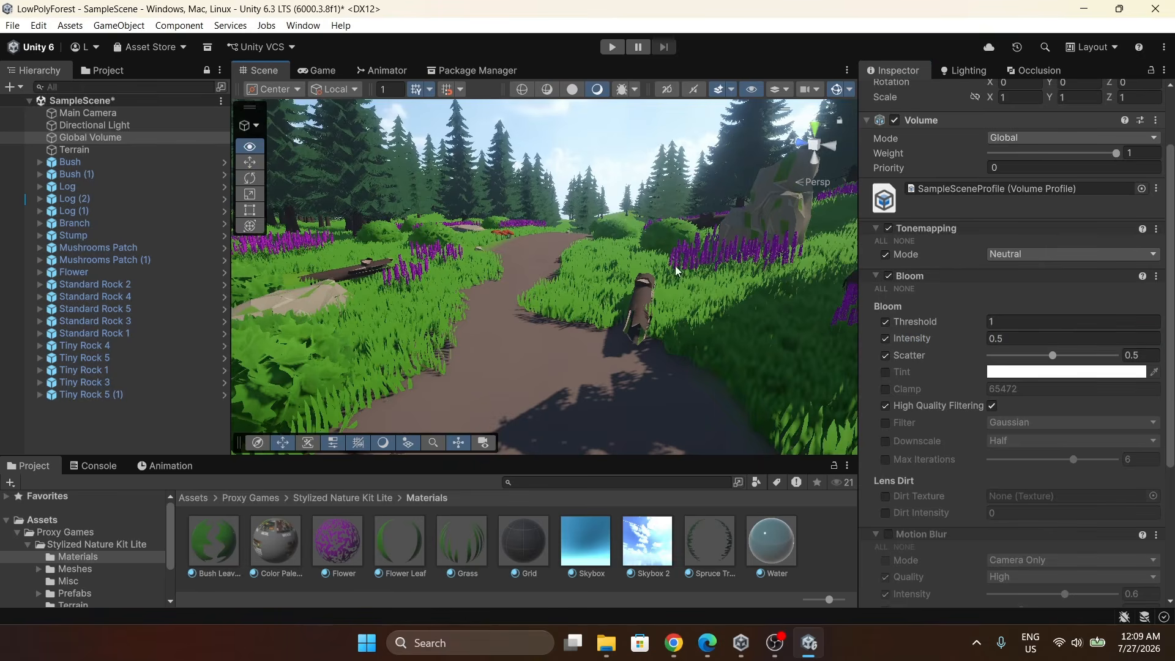
# Switch the Tonemapping mode from Neutral to ACES.
pyautogui.scroll(-4, 979, 319)
pyautogui.scroll(2, 973, 294)
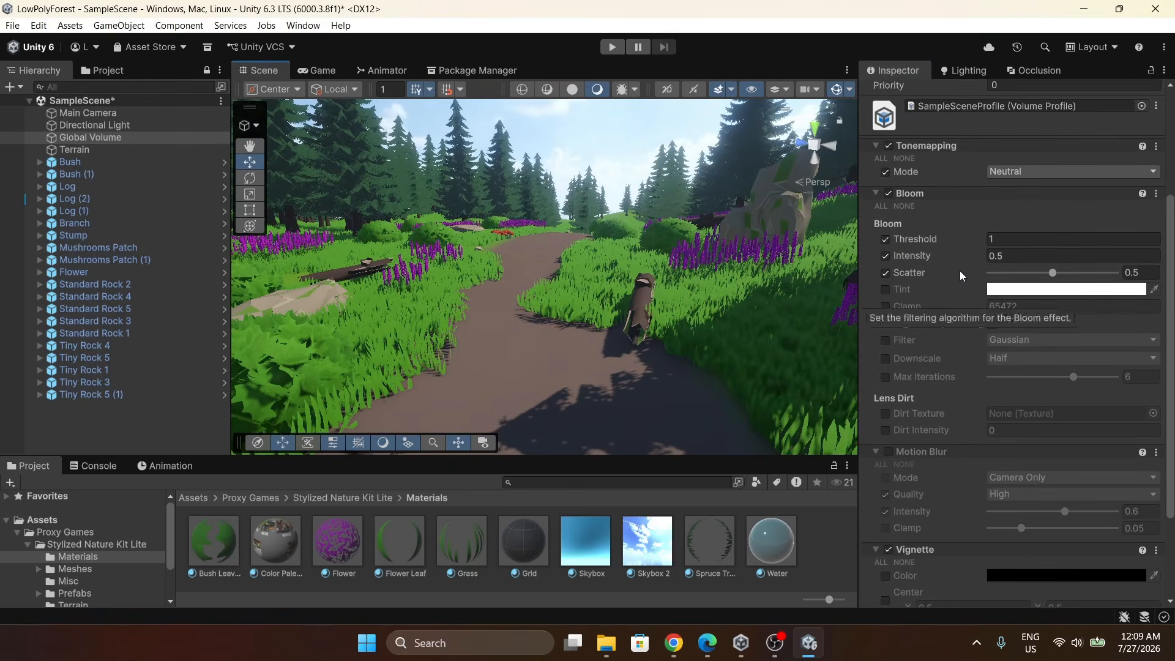
pyautogui.click(1013, 172)
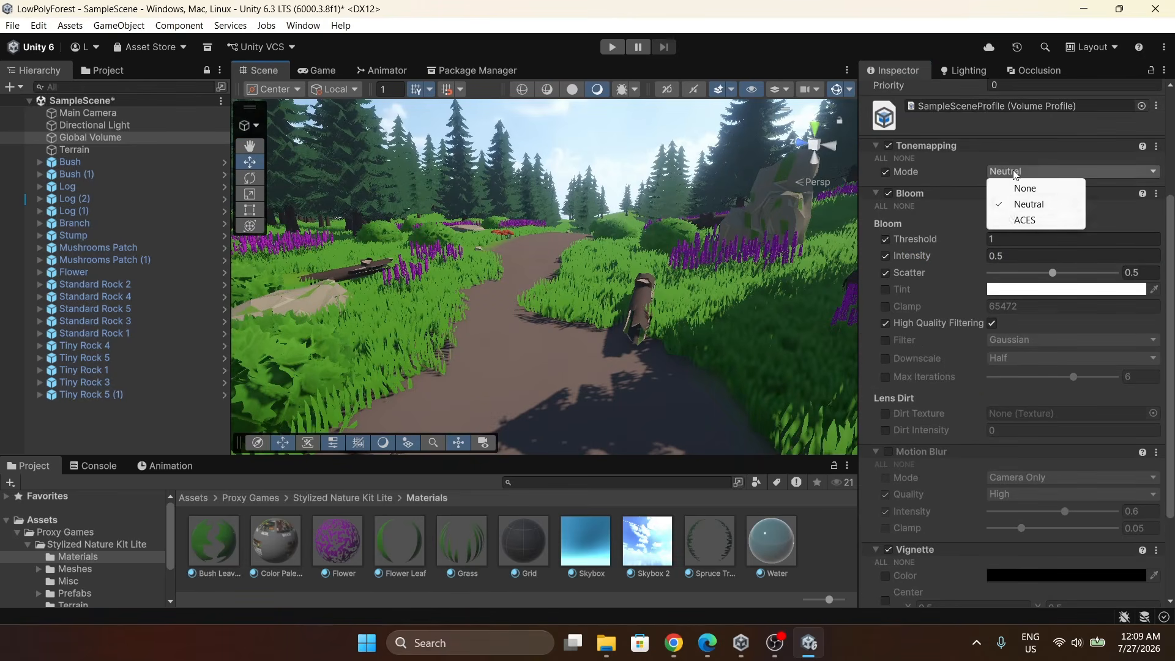
pyautogui.click(1022, 219)
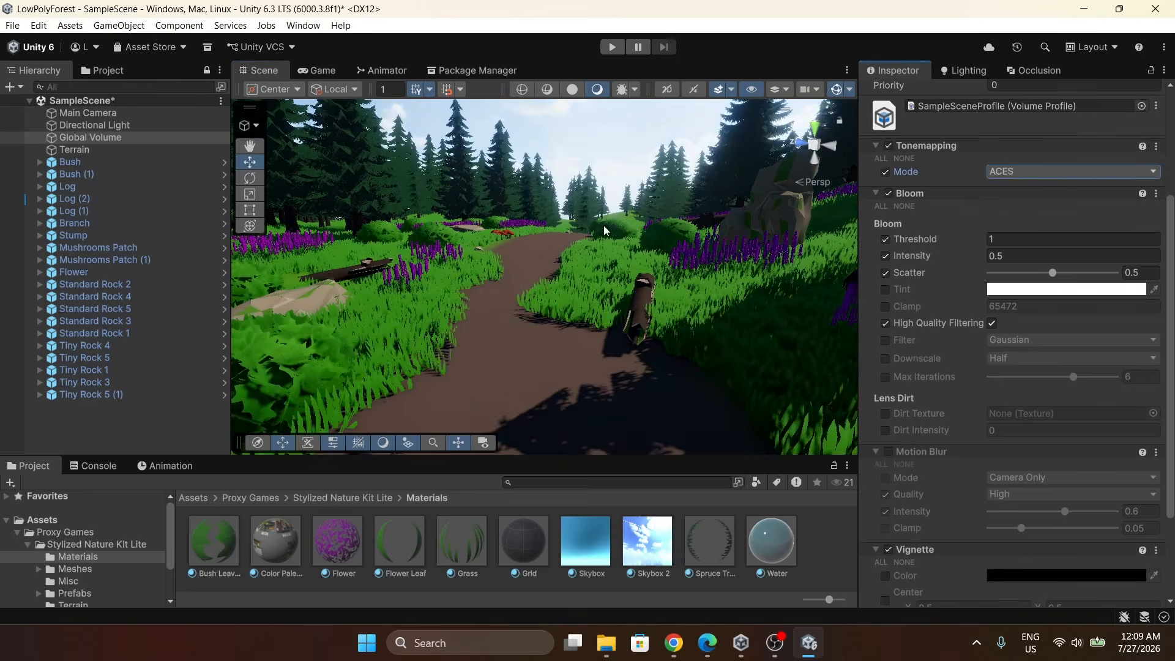
pyautogui.moveTo(583, 232); pyautogui.dragTo(605, 204, button='right')
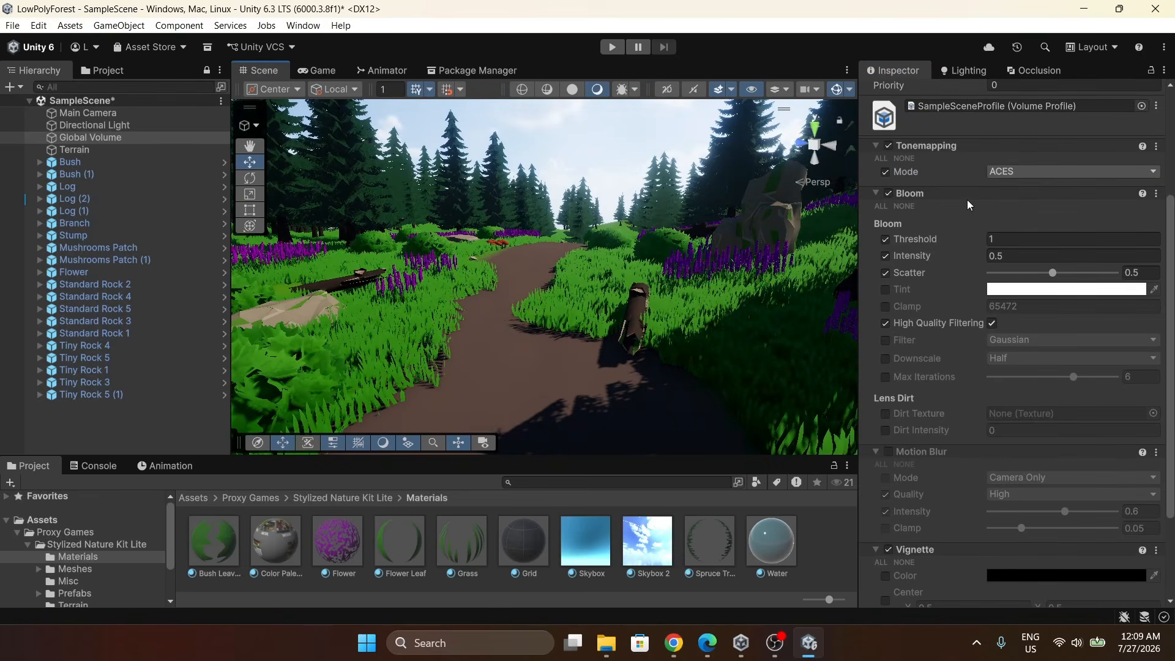
# Change the Bloom tint to a warm orange, hexadecimal FFCC6E.
pyautogui.scroll(-5, 967, 200)
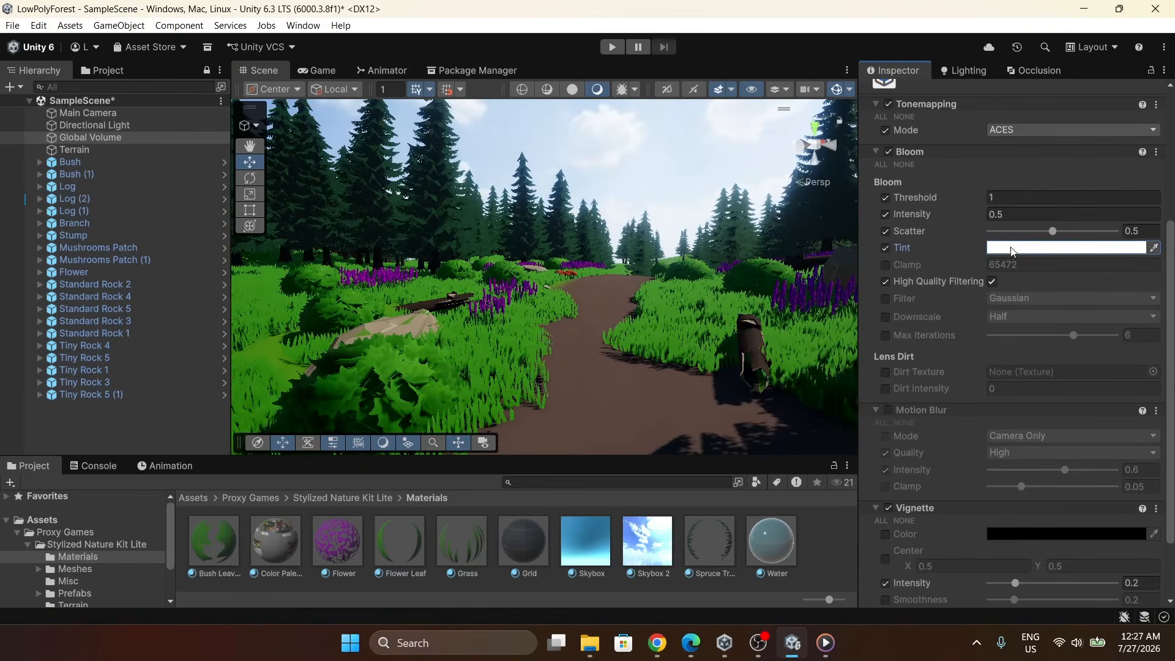
pyautogui.click(1011, 248)
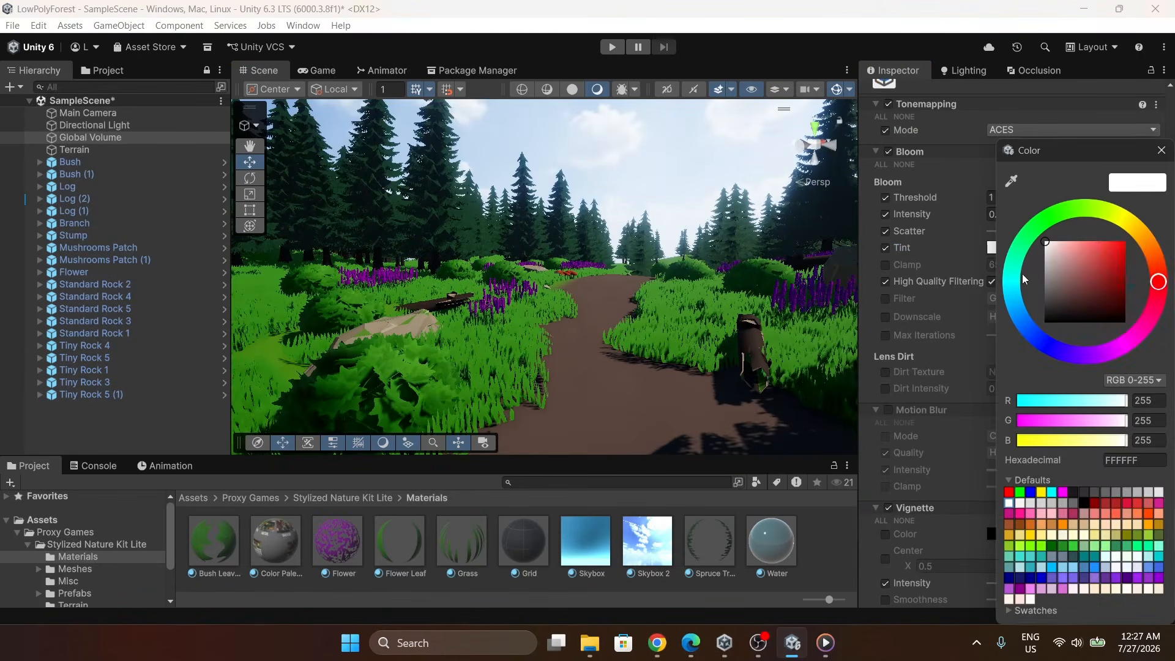
pyautogui.moveTo(1157, 279)
pyautogui.mouseDown()
pyautogui.moveTo(1143, 237)
pyautogui.moveTo(1078, 240)
pyautogui.moveTo(1109, 240)
pyautogui.moveTo(1091, 241)
pyautogui.mouseUp()
pyautogui.click(1078, 243)
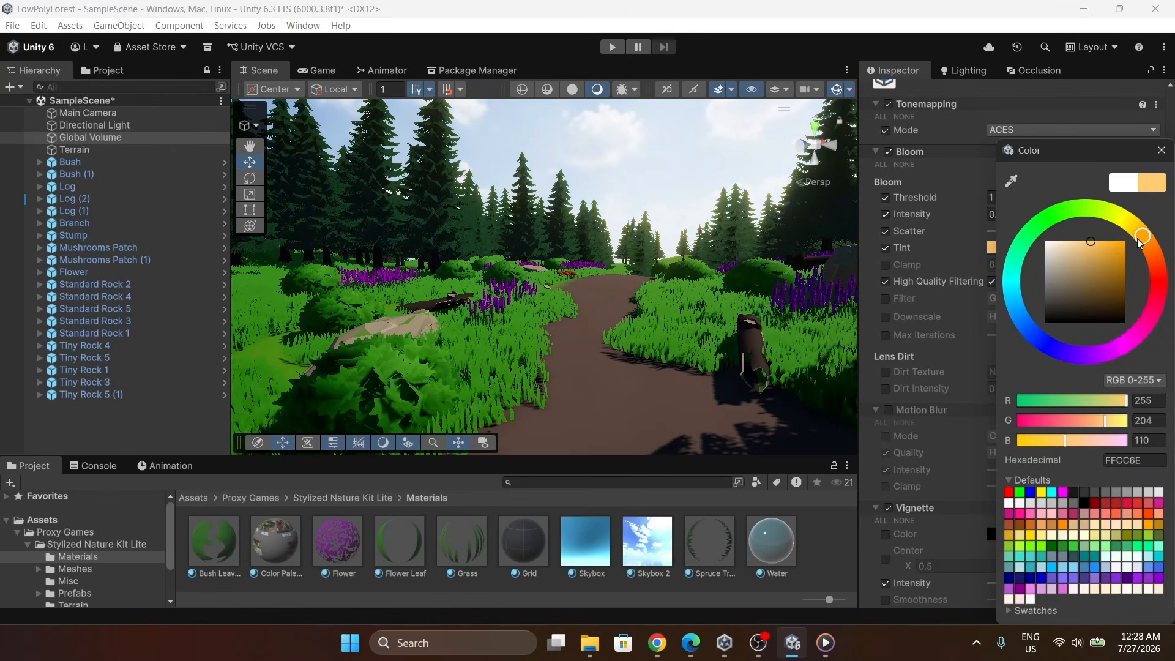
pyautogui.click(1161, 150)
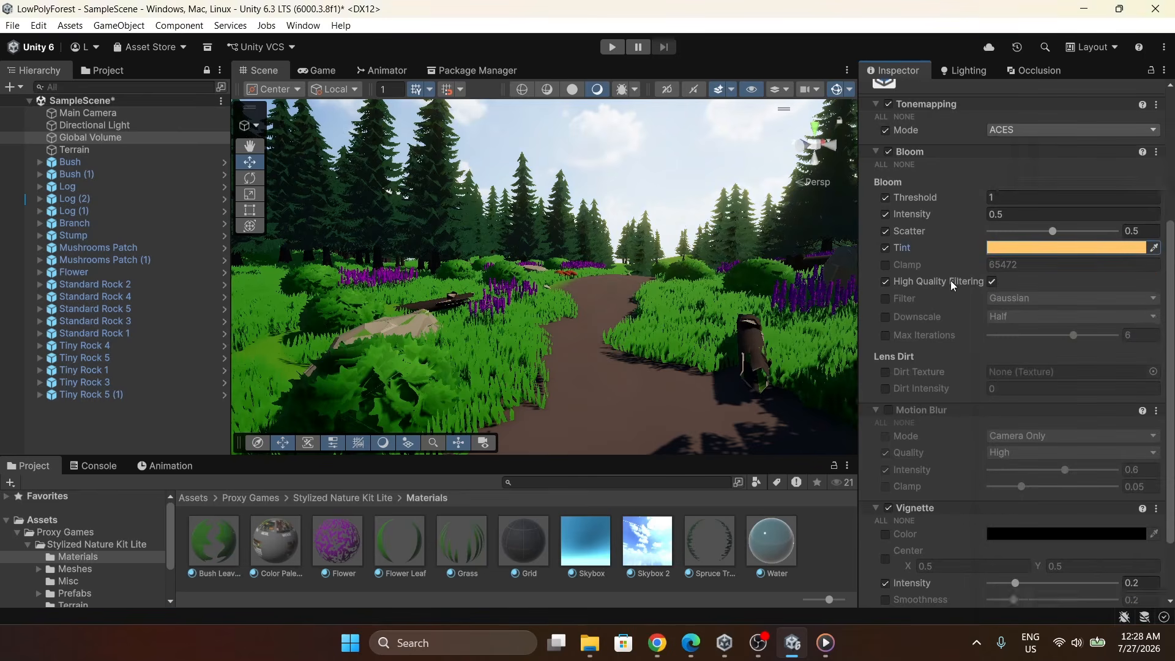
# Enable all Vignette overrides and set its intensity to about 0.35 and smoothness to 0.15.
pyautogui.scroll(-3, 942, 293)
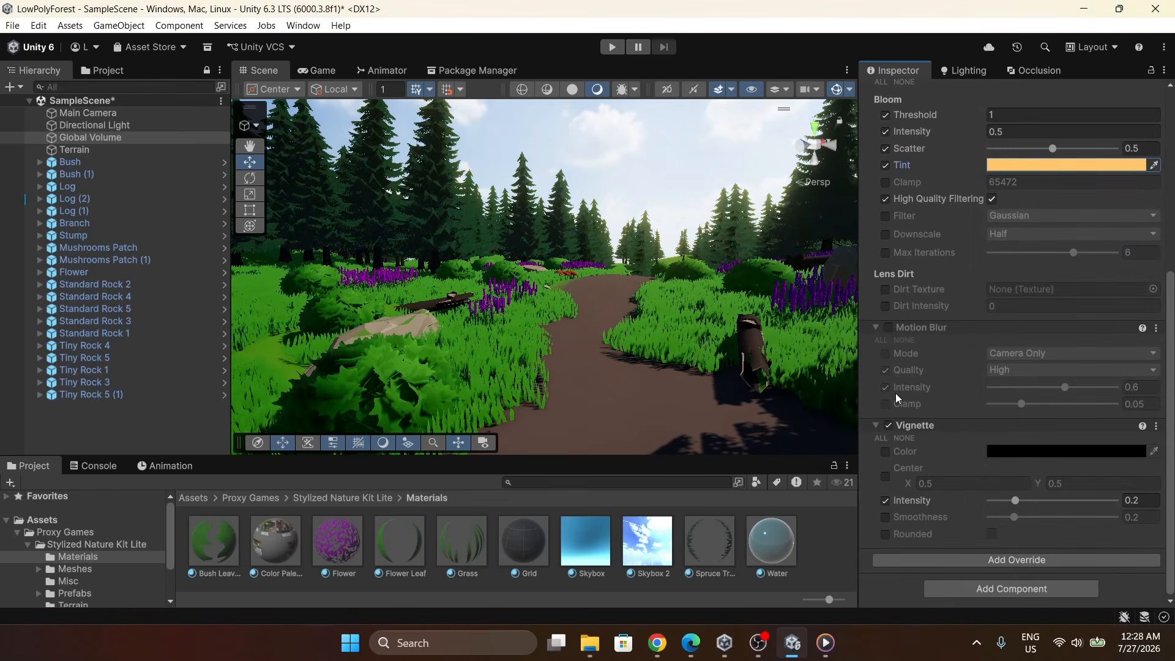
pyautogui.click(881, 440)
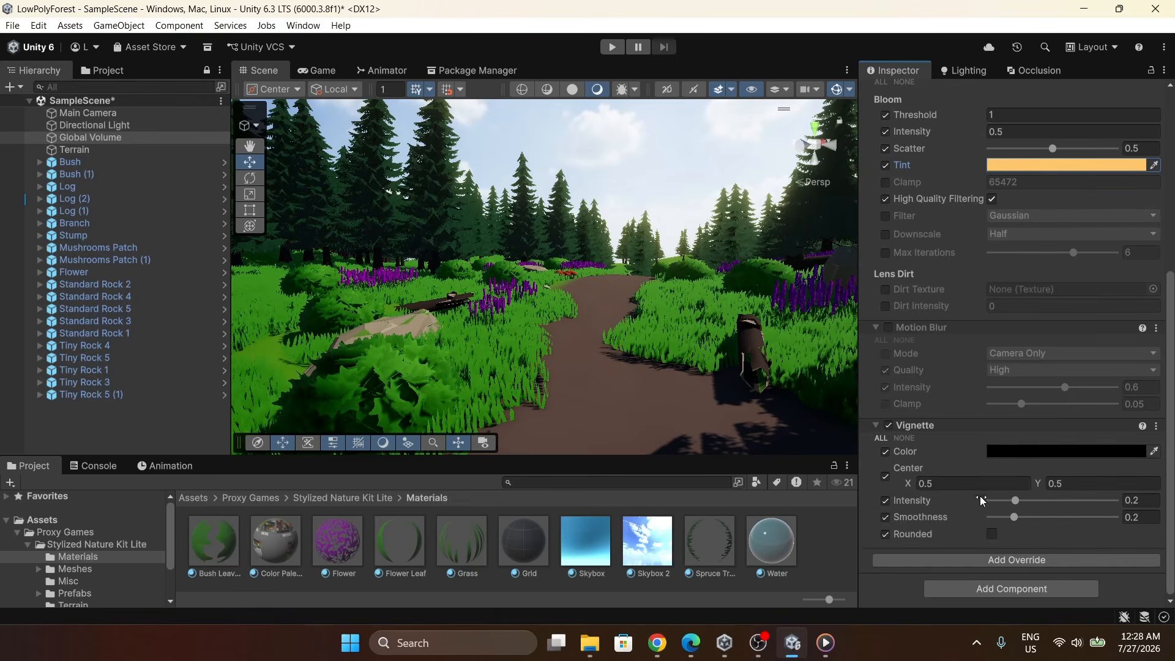
pyautogui.click(1151, 500)
pyautogui.click(1152, 502)
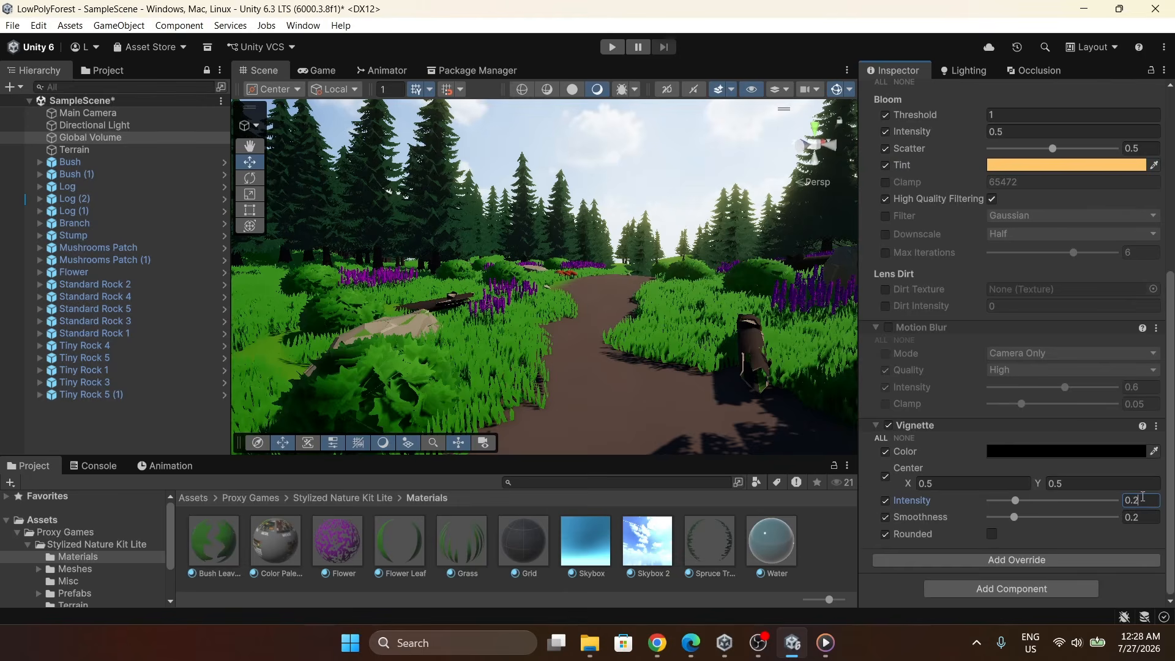
pyautogui.press('BackSpace')
pyautogui.write('3')
pyautogui.click(1150, 517)
pyautogui.press('BackSpace')
pyautogui.write('15')
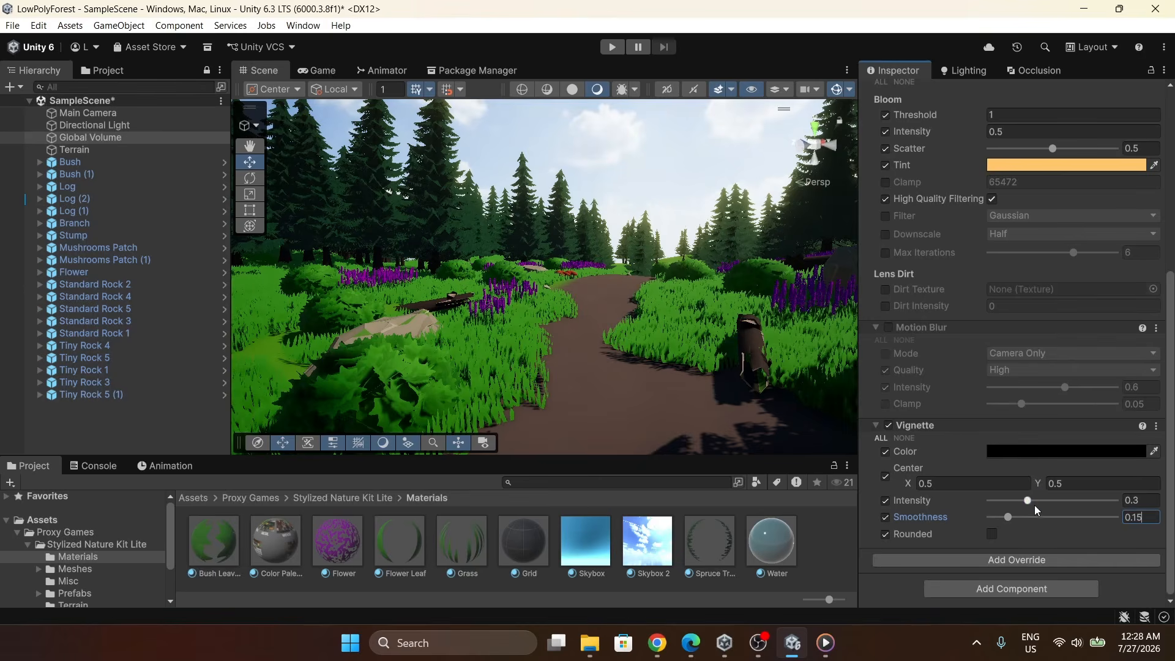
pyautogui.moveTo(1034, 505)
pyautogui.mouseDown()
pyautogui.moveTo(1100, 505)
pyautogui.moveTo(1034, 501)
pyautogui.mouseUp()
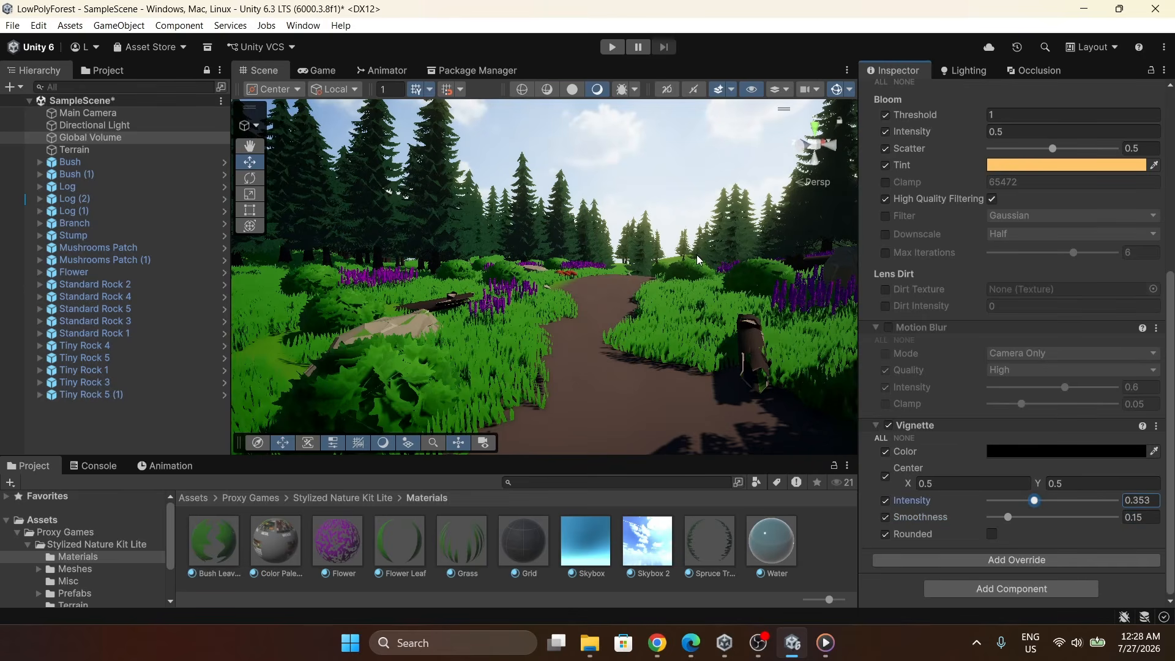
# Add a Color Adjustments post-processing override and enable all of its properties.
pyautogui.click(1001, 559)
pyautogui.click(970, 390)
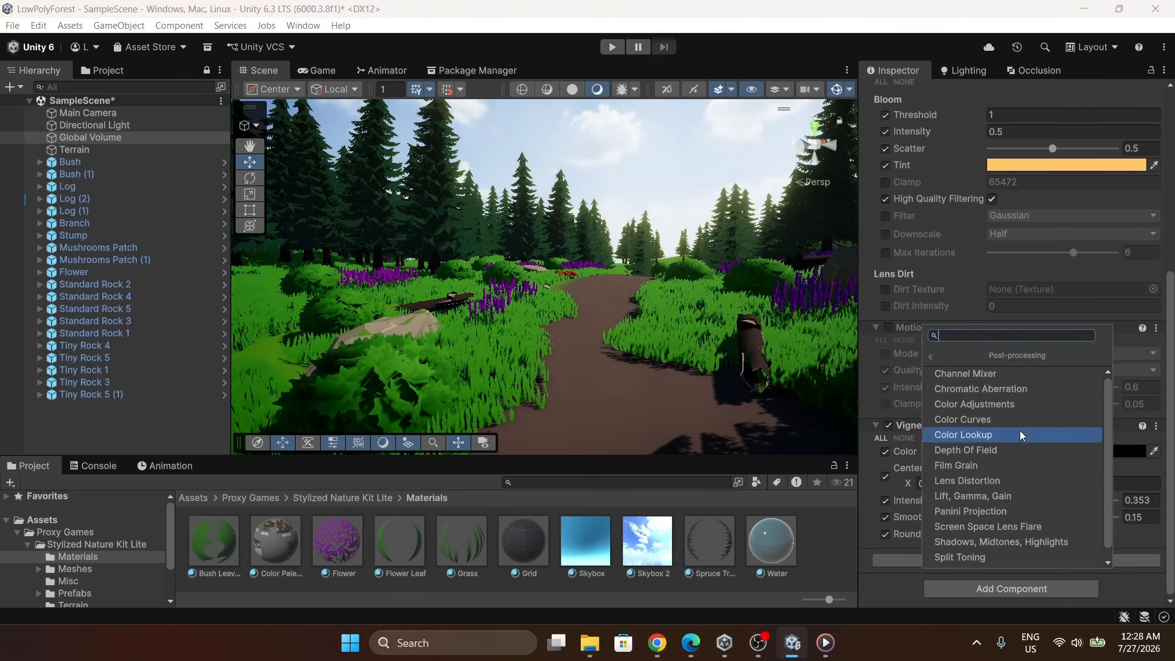
pyautogui.click(969, 406)
pyautogui.scroll(-3, 970, 428)
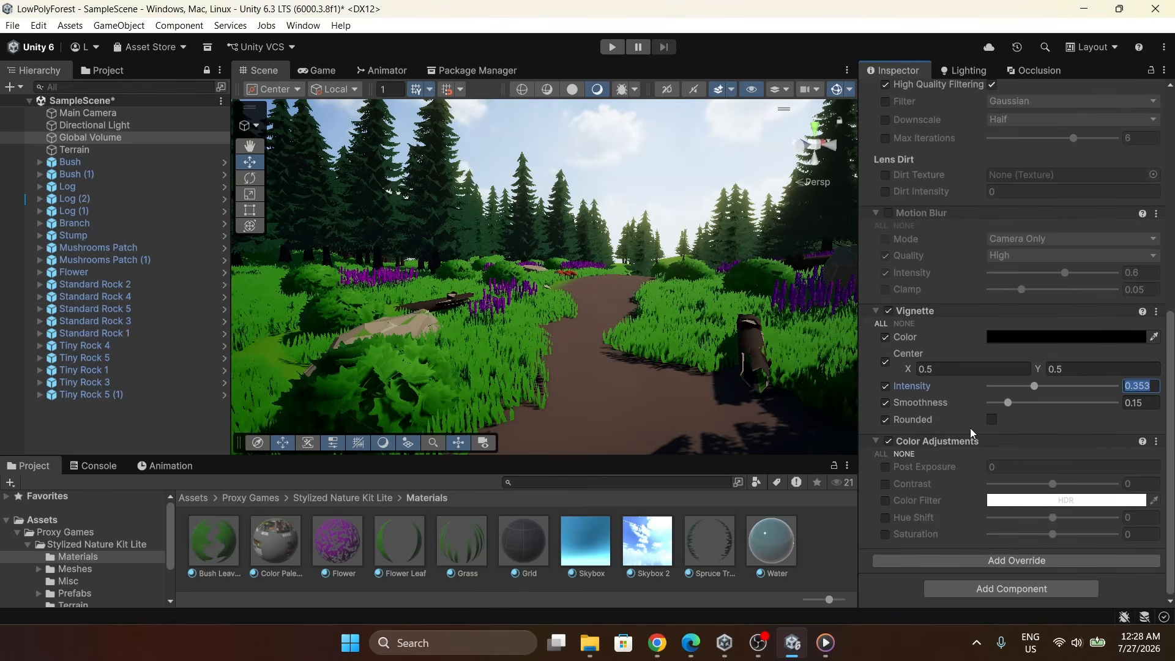
pyautogui.click(880, 453)
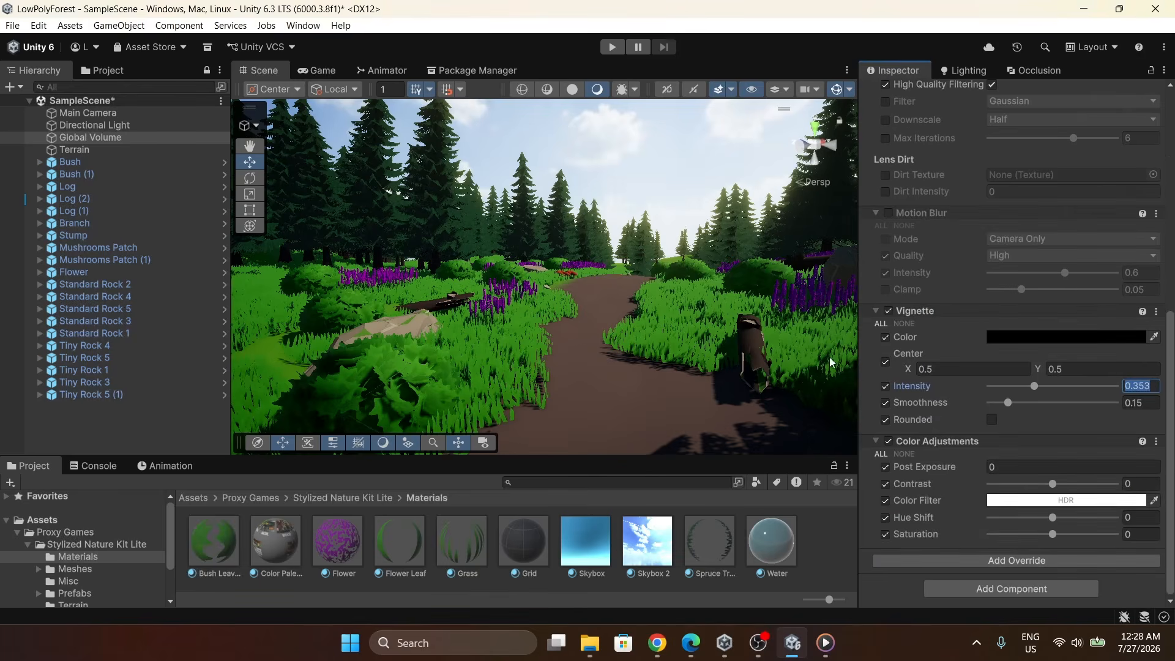
# Set the Color Adjustments post exposure to 1.2 and contrast to 10.
pyautogui.scroll(5, 1012, 376)
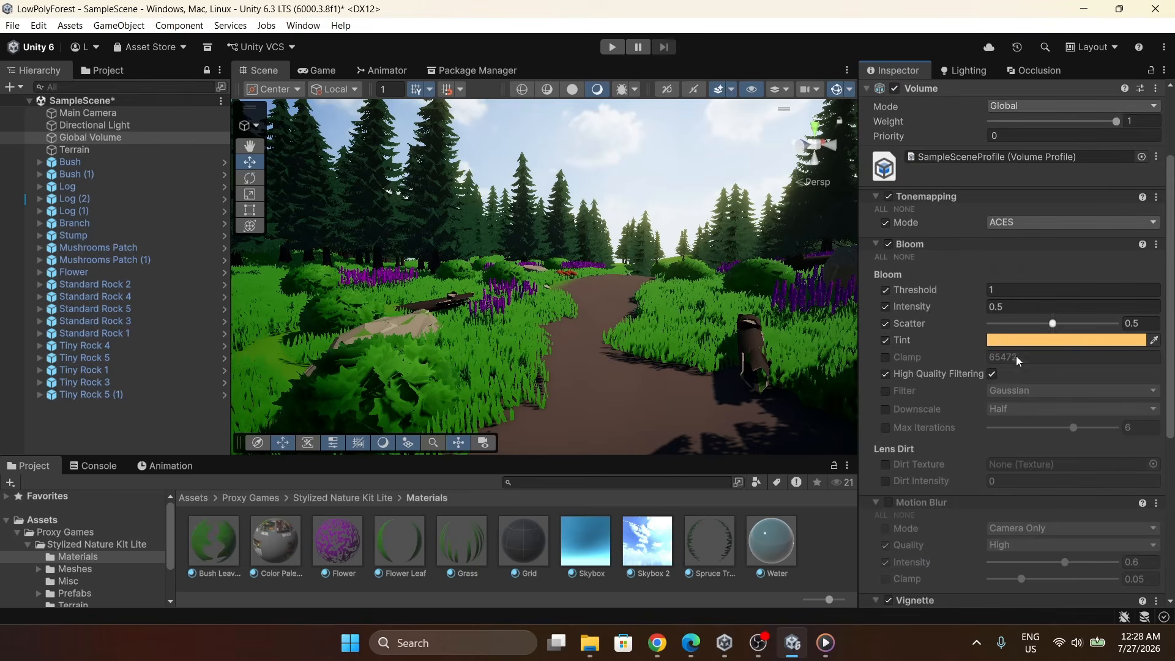
pyautogui.scroll(-5, 1009, 380)
pyautogui.click(1014, 460)
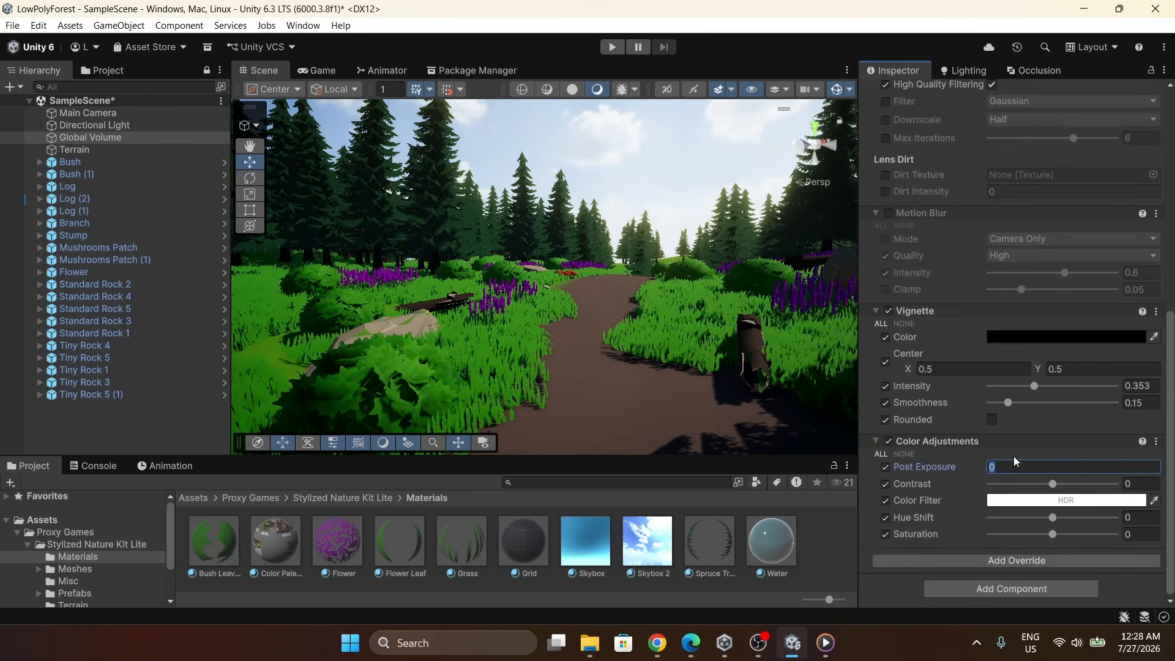
pyautogui.write('1.2')
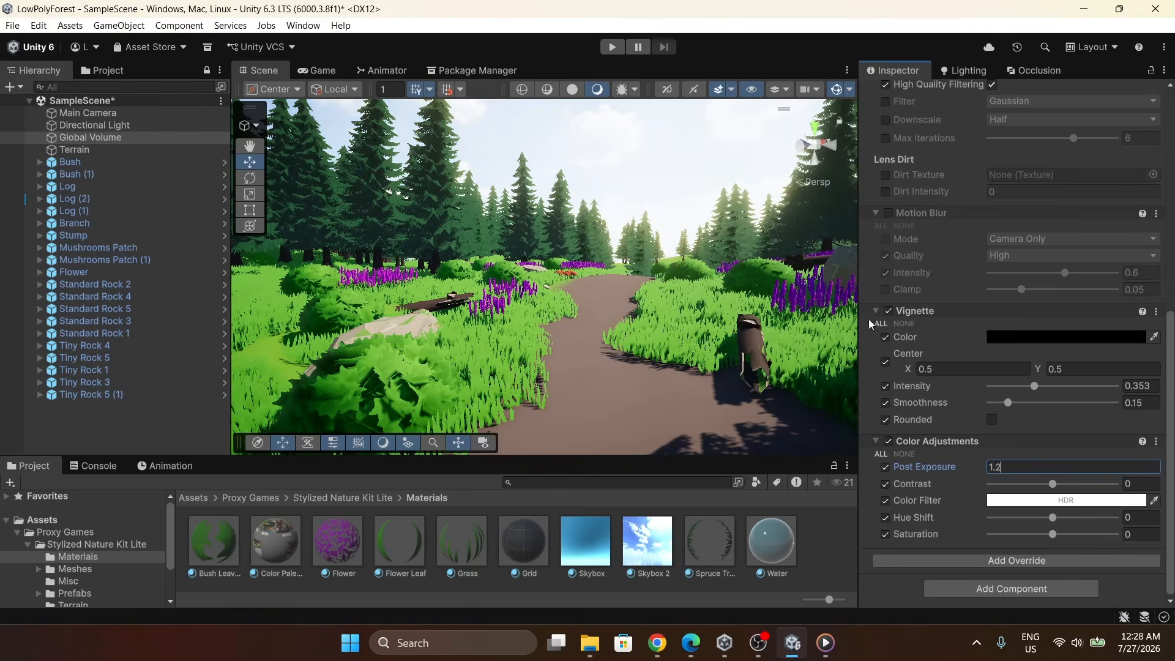
pyautogui.press('Tab')
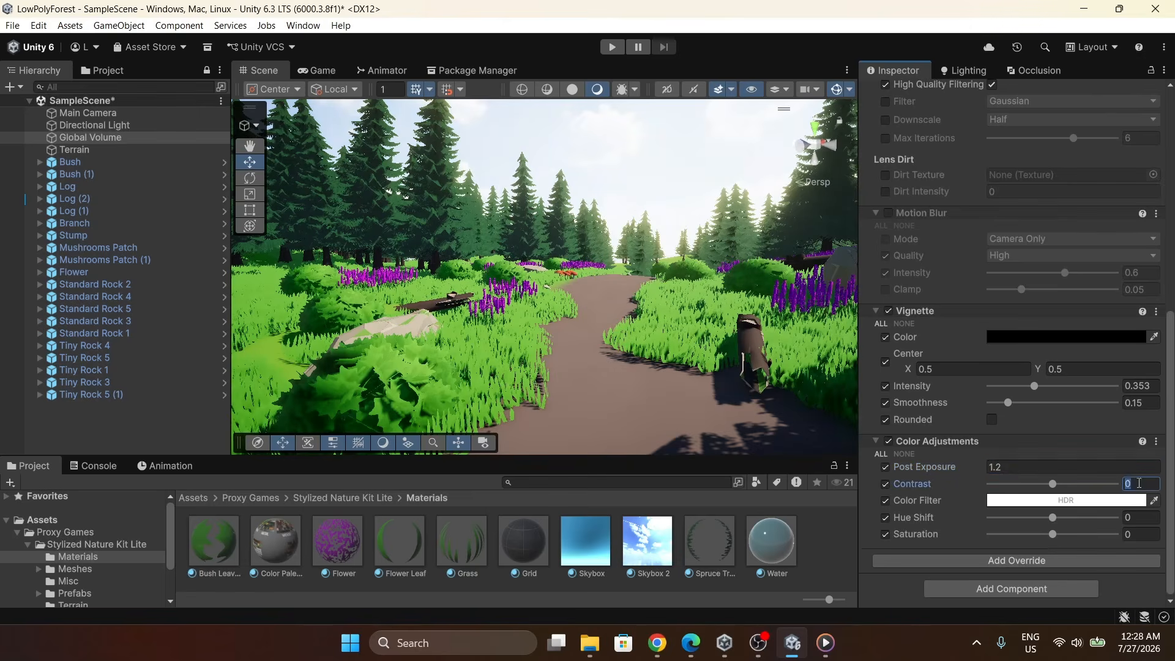
pyautogui.write('18')
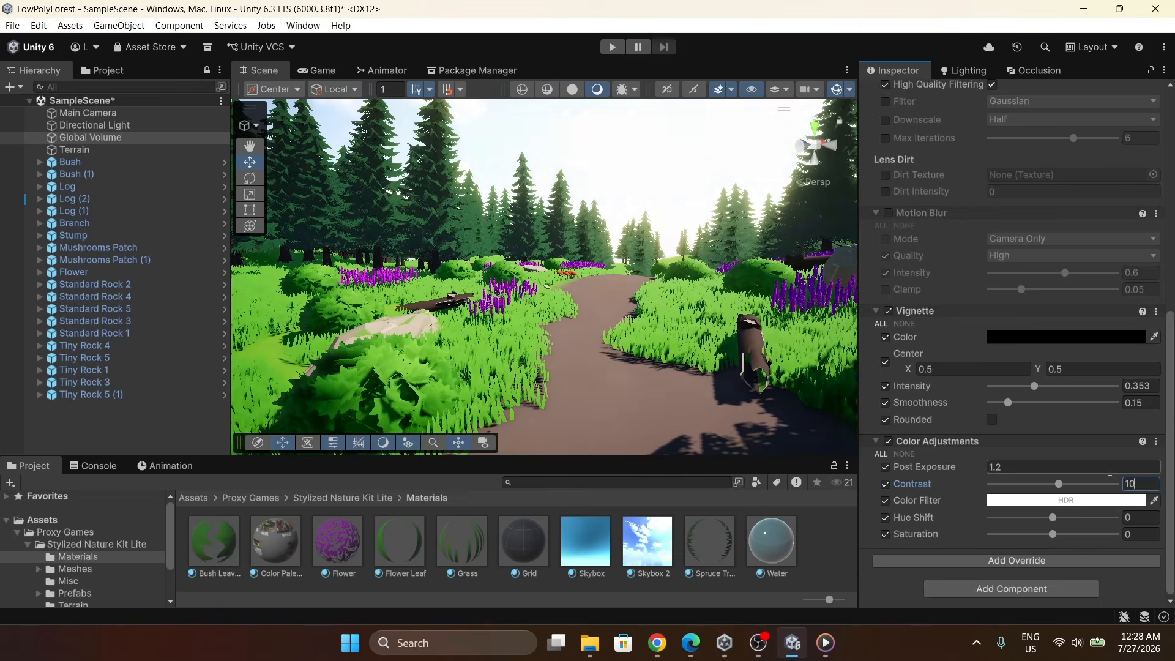
pyautogui.moveTo(1065, 488); pyautogui.dragTo(1090, 491)
pyautogui.click(1126, 483)
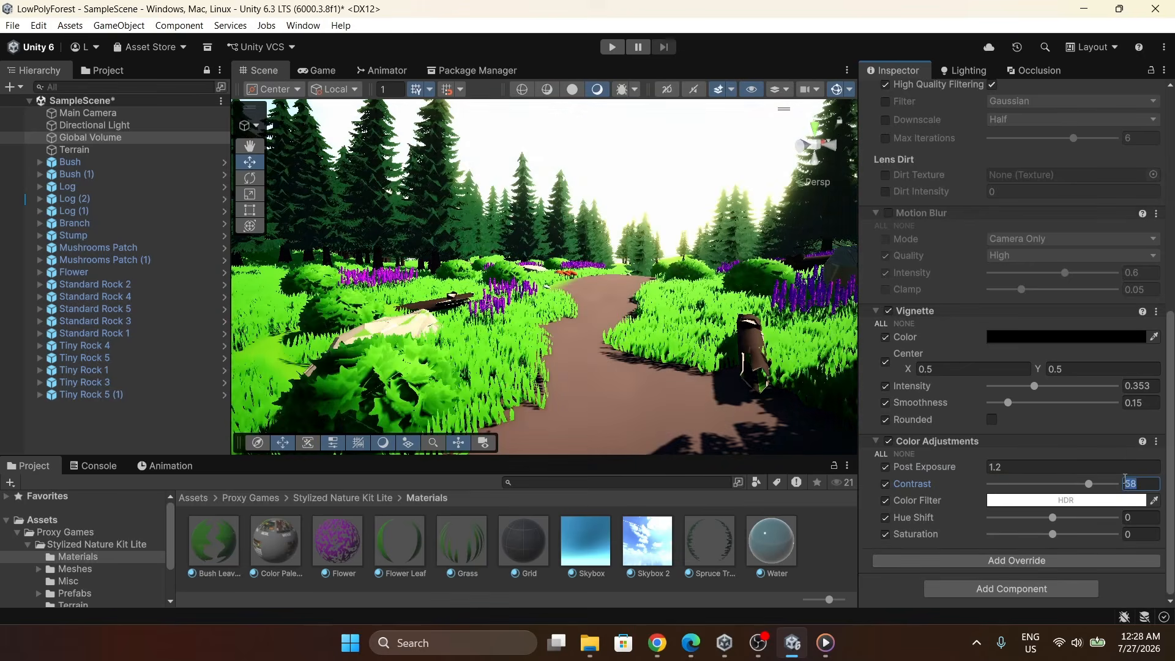
pyautogui.write('10')
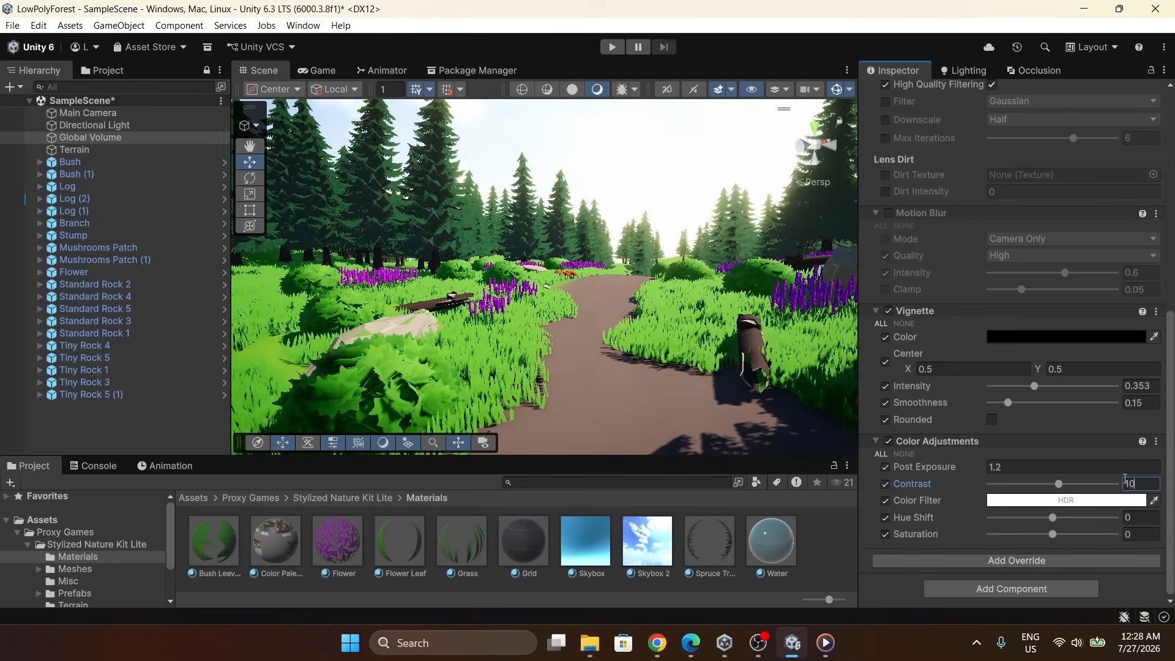
# Set the Color Adjustments hue shift to -5 and saturation to 10.
pyautogui.click(1137, 523)
pyautogui.write('-5')
pyautogui.click(1126, 534)
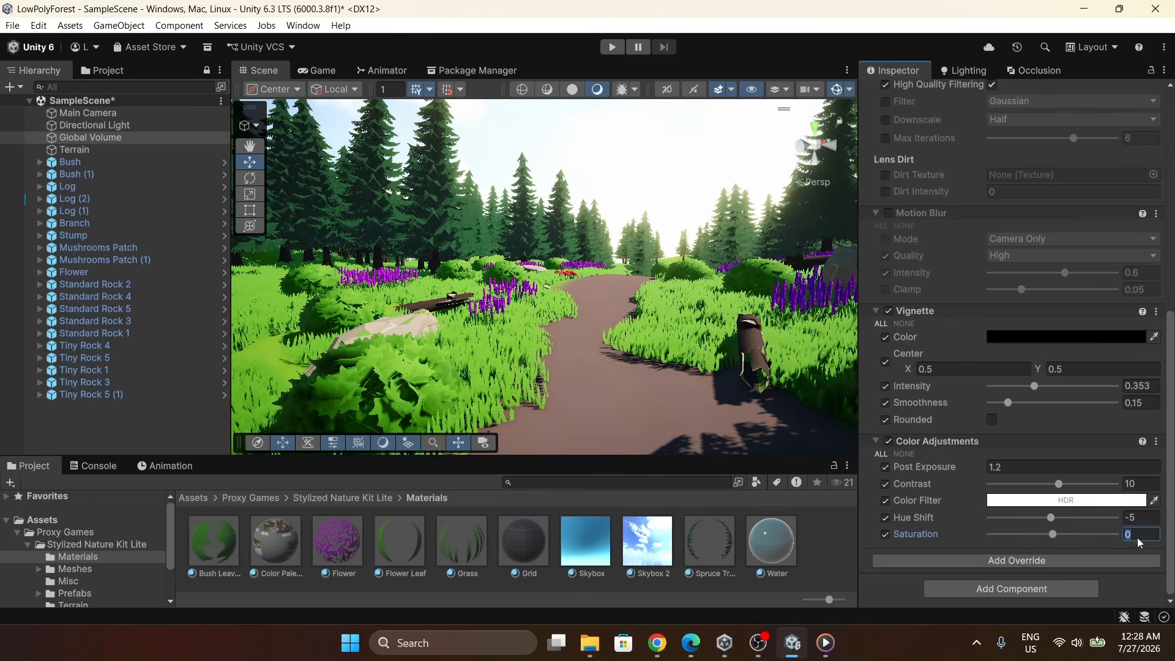
pyautogui.write('10')
pyautogui.scroll(2, 1012, 447)
pyautogui.scroll(-2, 979, 453)
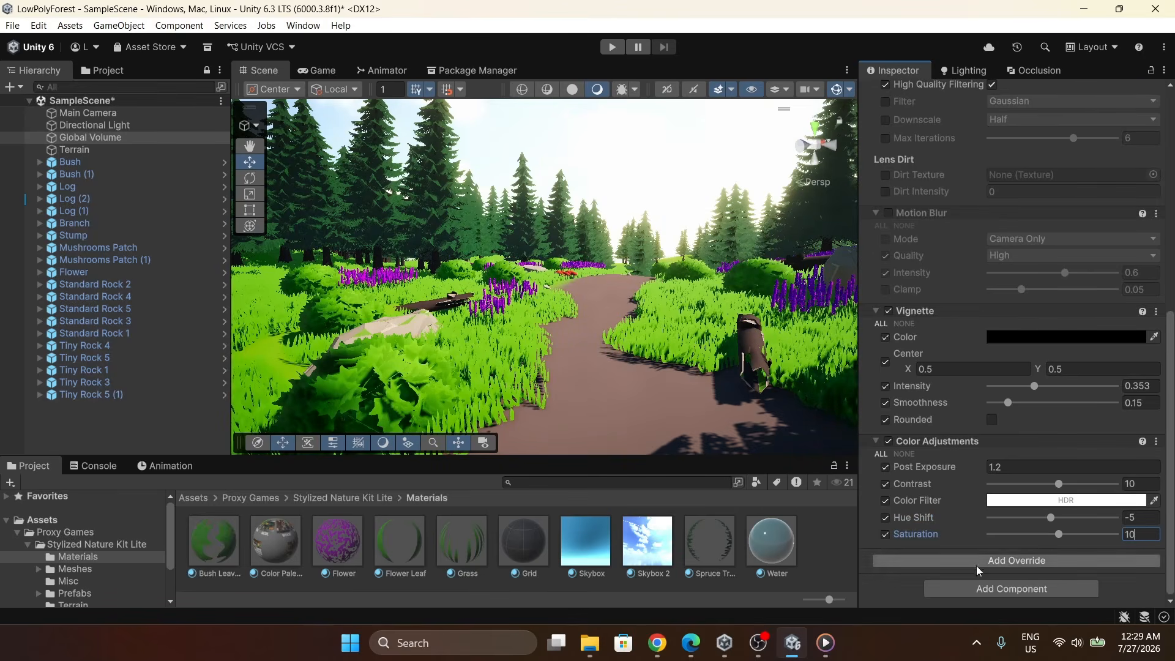
# Add a White Balance override, enable all its properties, and set temperature to 10 and tint to 5.
pyautogui.click(1013, 561)
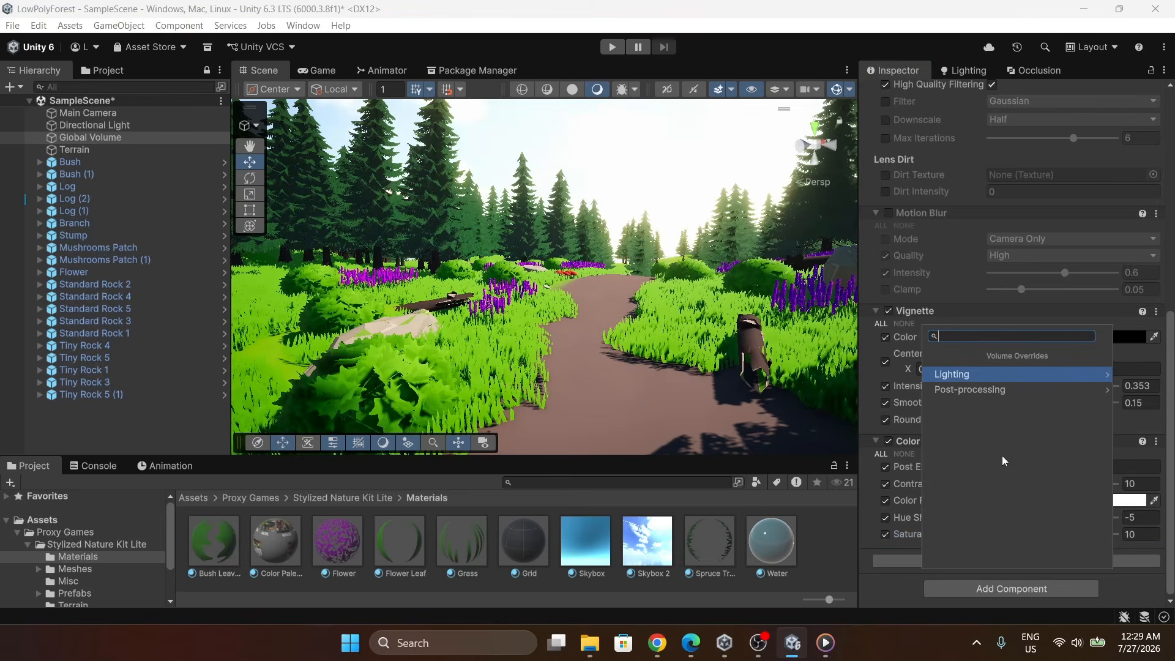
pyautogui.click(992, 391)
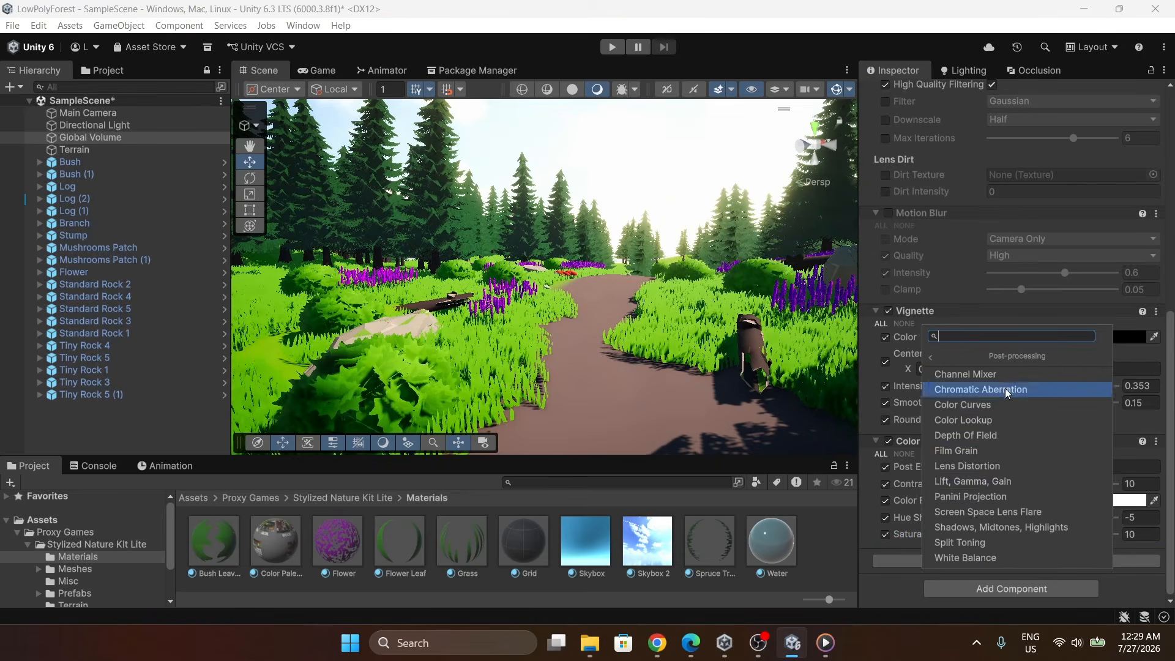
pyautogui.click(992, 557)
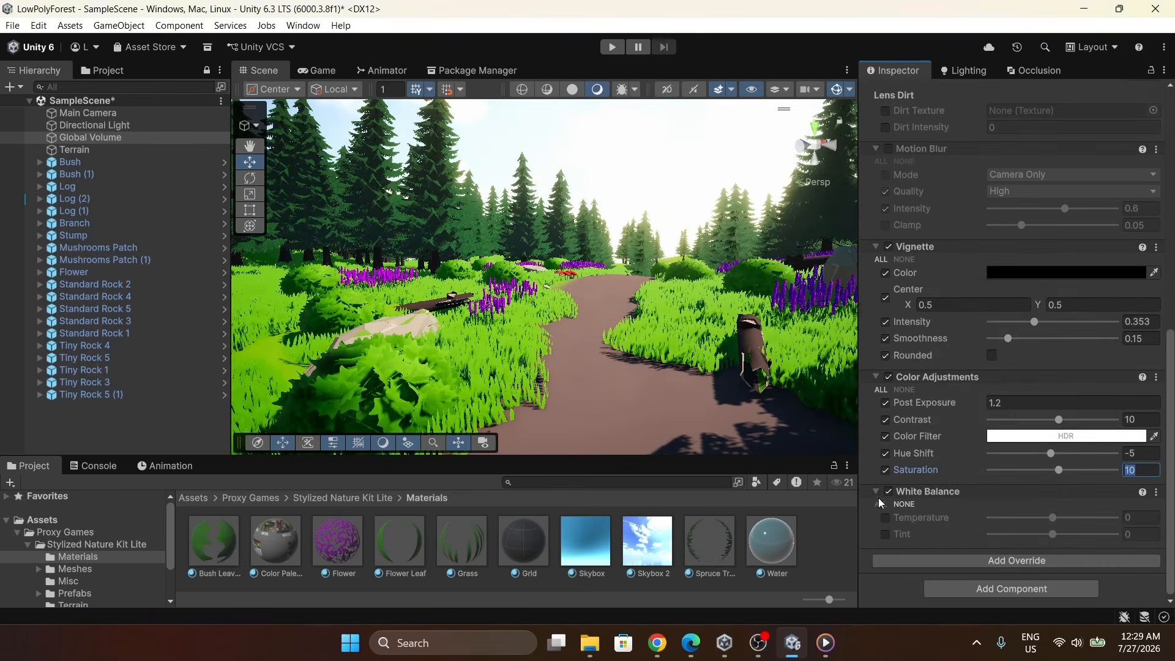
pyautogui.click(880, 504)
pyautogui.moveTo(1053, 517); pyautogui.dragTo(1059, 518)
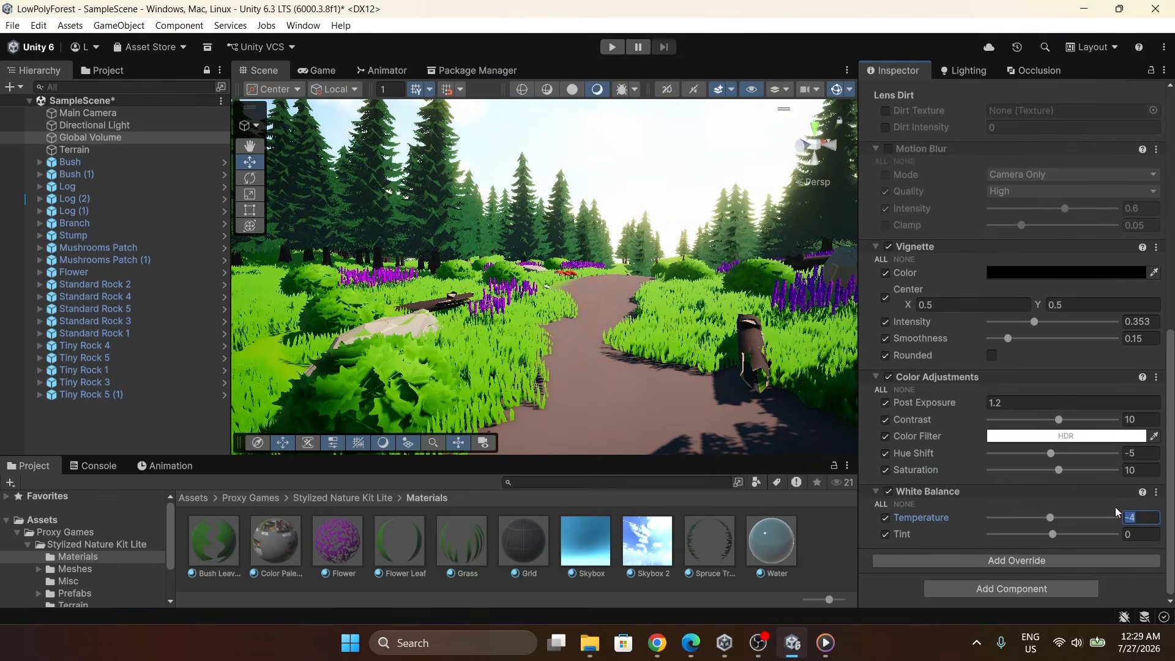
pyautogui.write('10')
pyautogui.click(891, 491)
pyautogui.click(891, 491)
# Add a Split Toning post-processing override and enable all of its properties.
pyautogui.click(1021, 561)
pyautogui.click(974, 392)
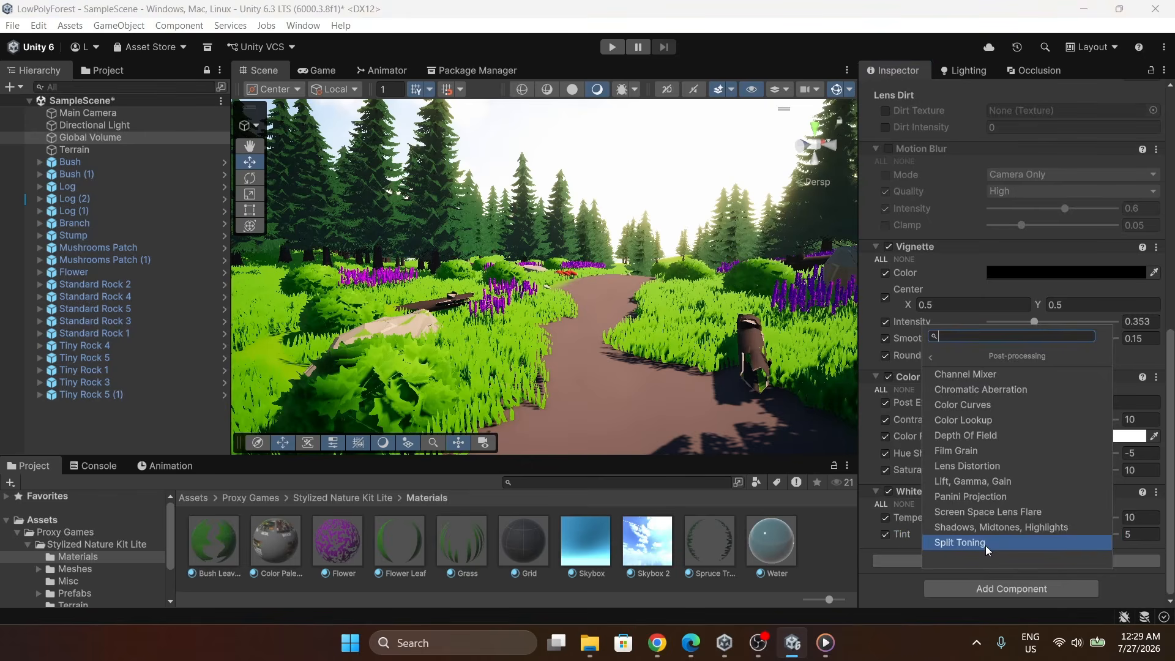
pyautogui.click(986, 545)
pyautogui.scroll(-3, 975, 352)
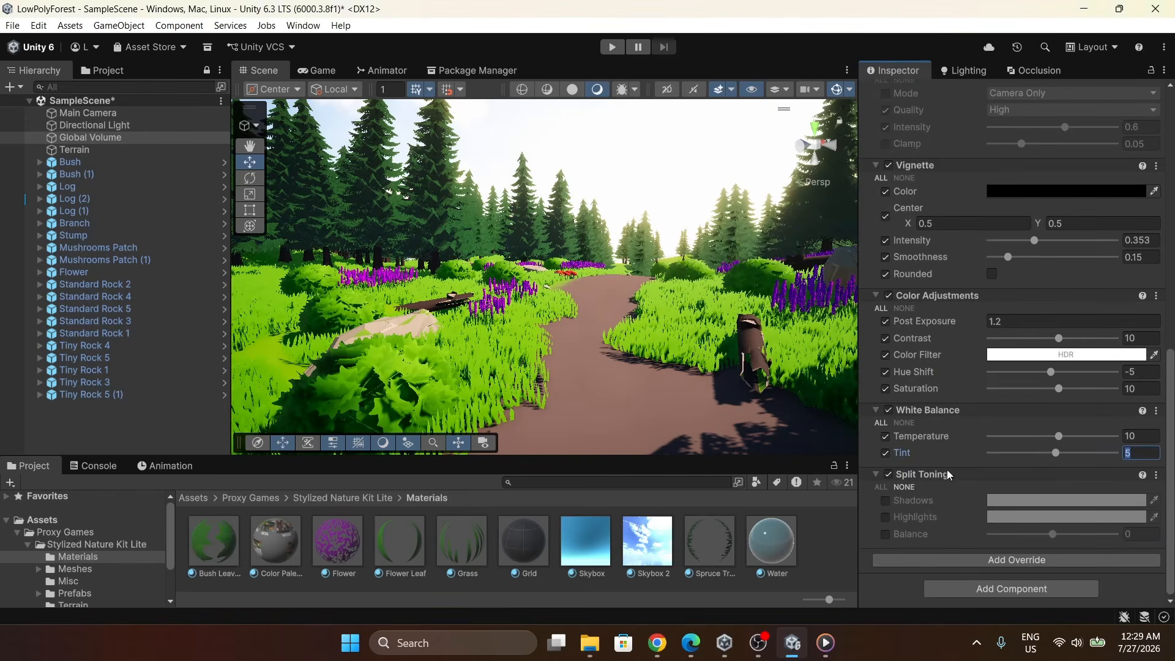
pyautogui.click(885, 489)
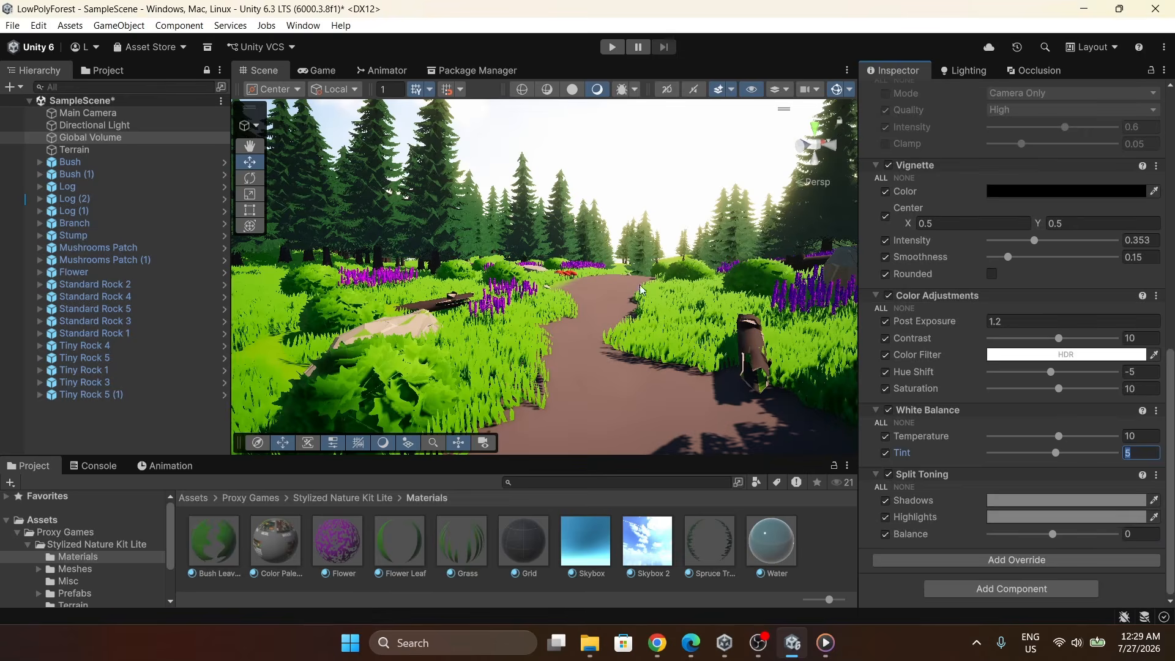
# Set the Split Toning shadows colour to light grey A9A9A9.
pyautogui.scroll(2, 641, 290)
pyautogui.moveTo(653, 300)
pyautogui.mouseDown(button='right')
pyautogui.moveTo(664, 310)
pyautogui.moveTo(655, 307)
pyautogui.mouseUp(button='right')
pyautogui.click(1007, 502)
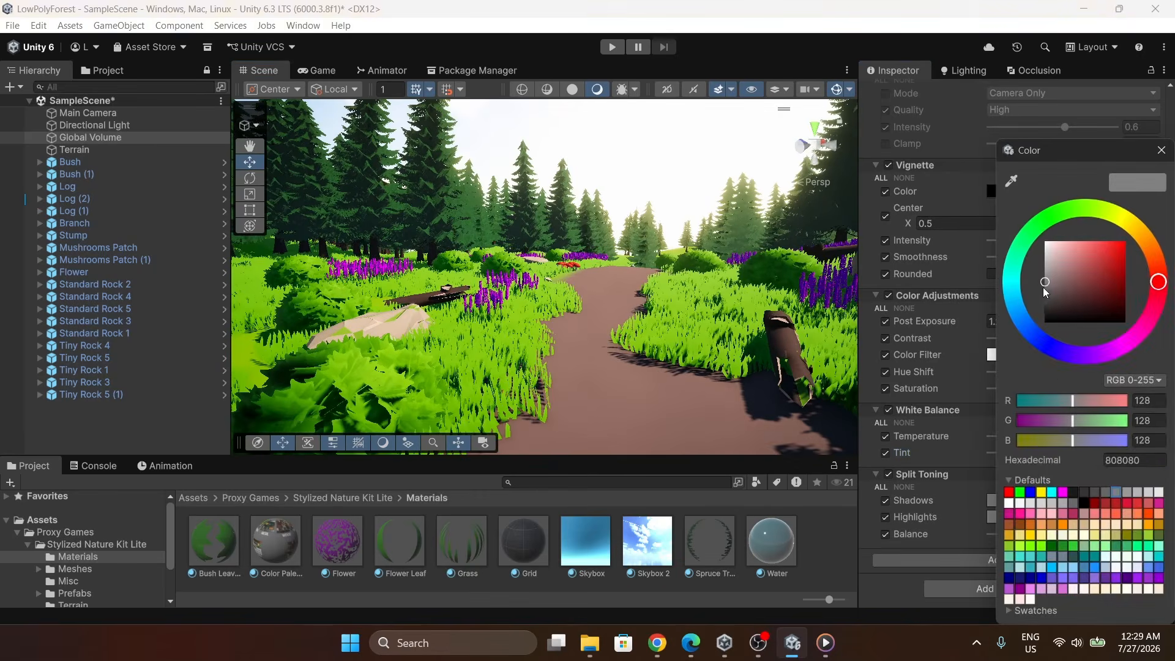
pyautogui.moveTo(1047, 287); pyautogui.dragTo(1043, 271)
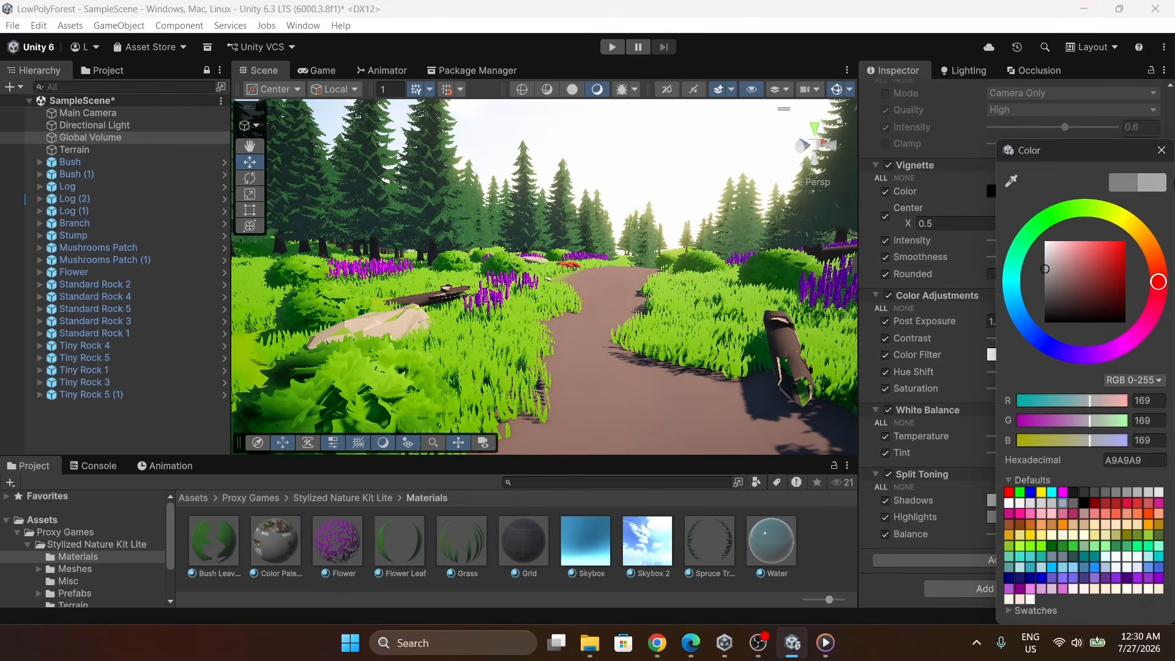
pyautogui.click(1162, 154)
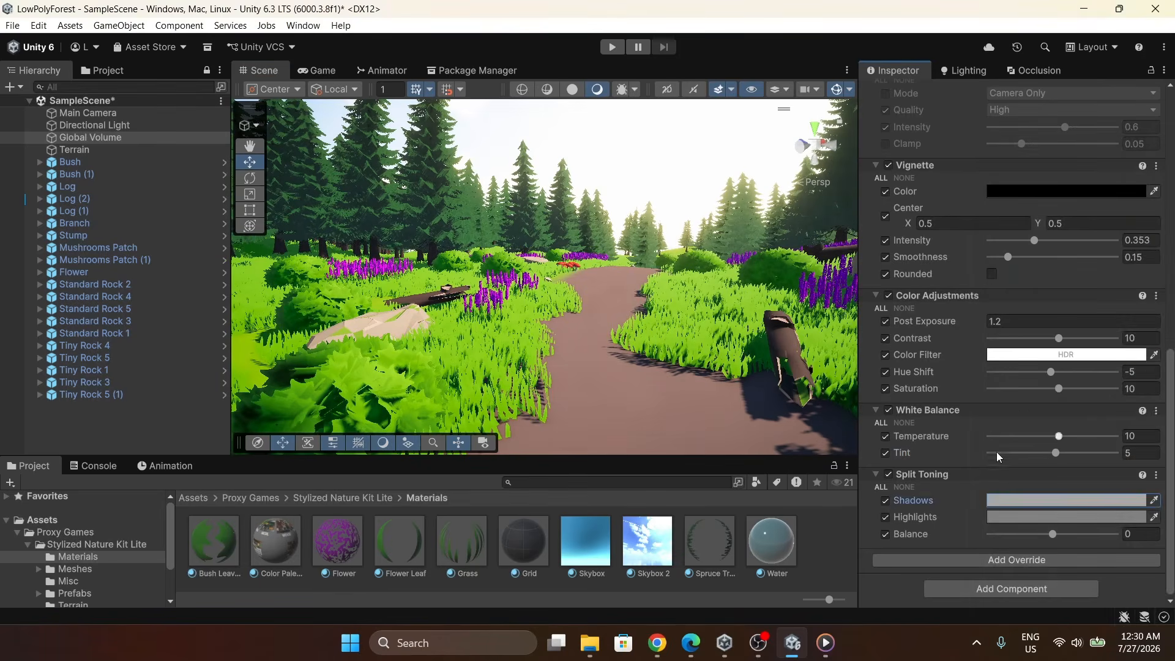
# Set the Split Toning highlights colour to a warm brown, 846F5A.
pyautogui.click(1055, 519)
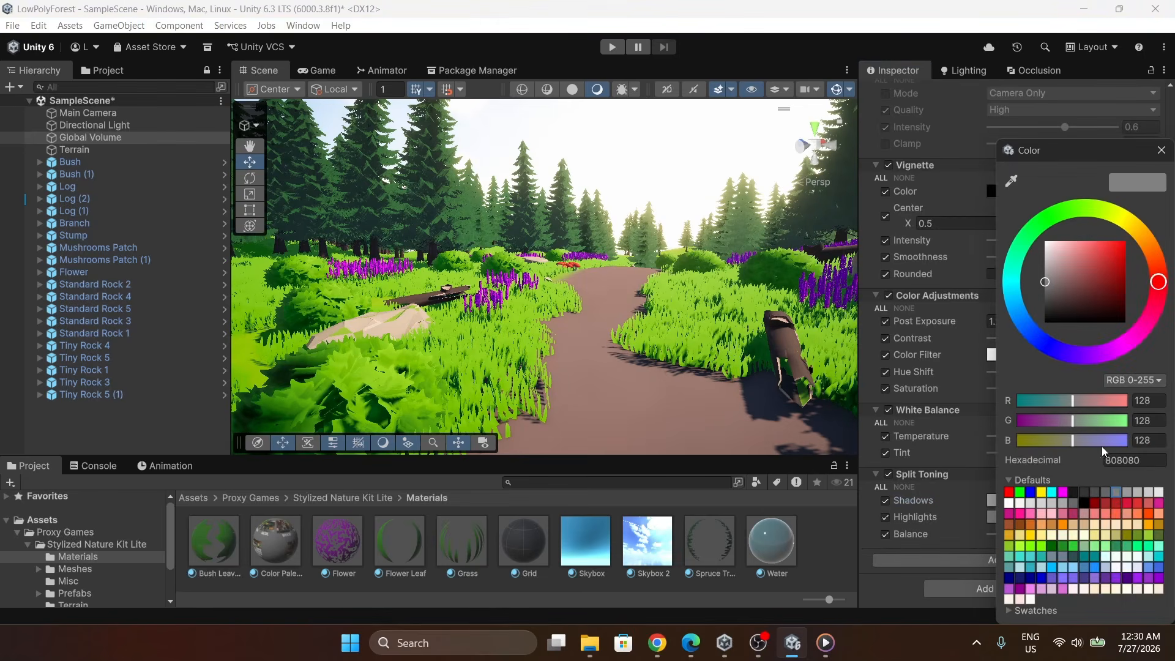
pyautogui.moveTo(1159, 281); pyautogui.dragTo(1155, 251)
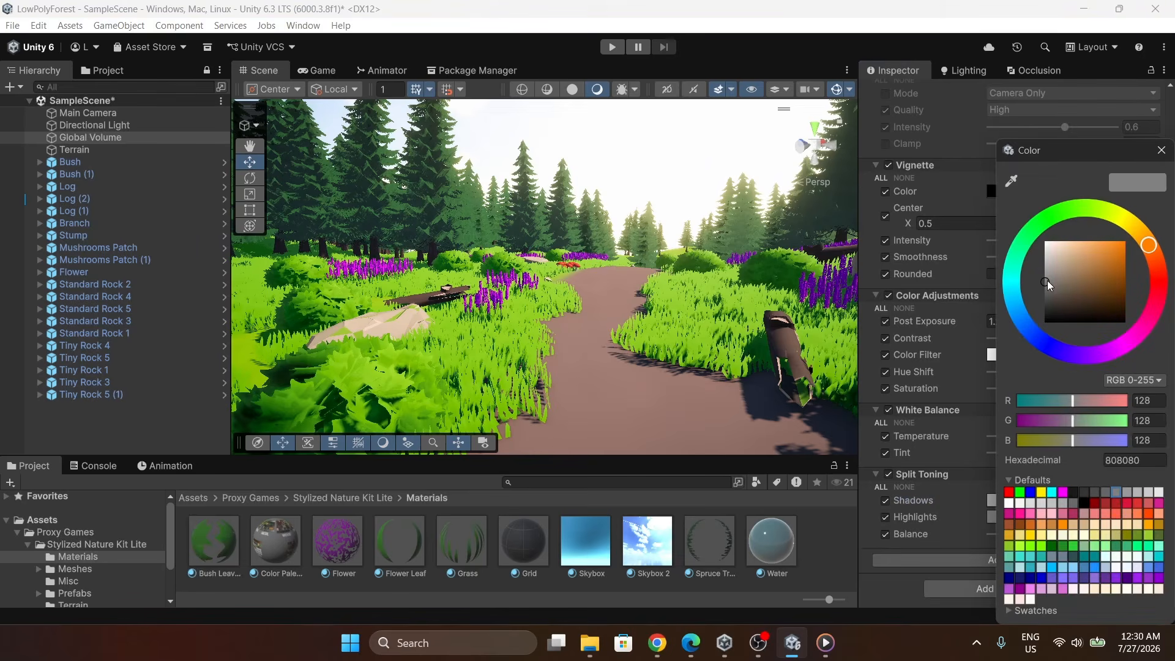
pyautogui.moveTo(1055, 282); pyautogui.dragTo(1071, 282)
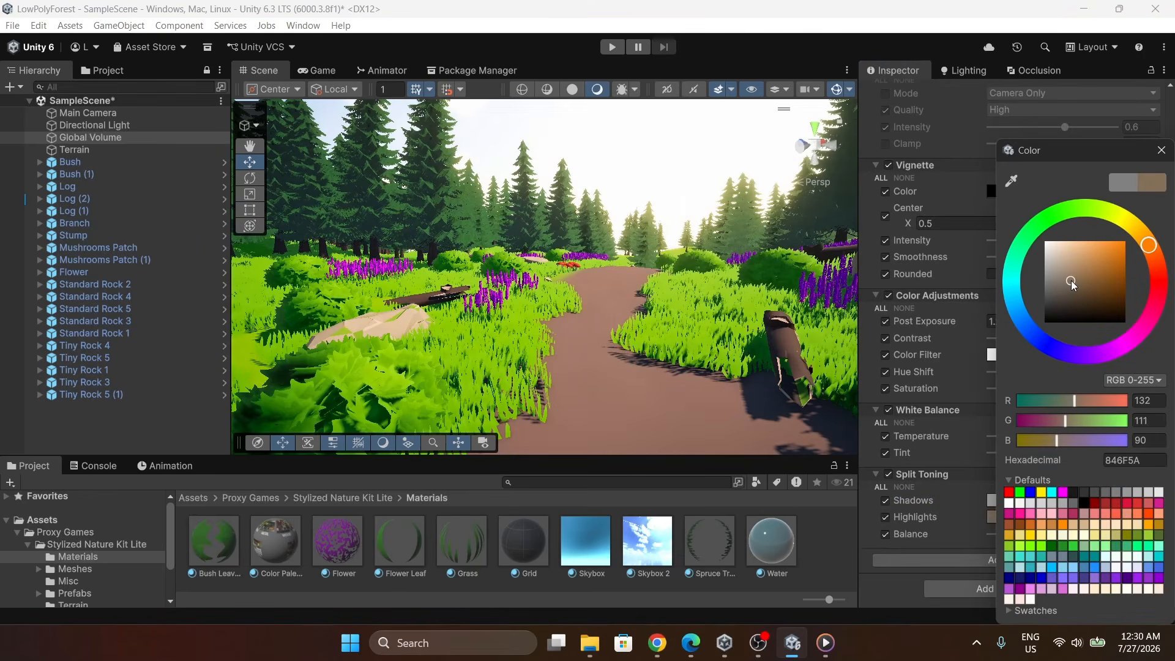
pyautogui.click(1161, 150)
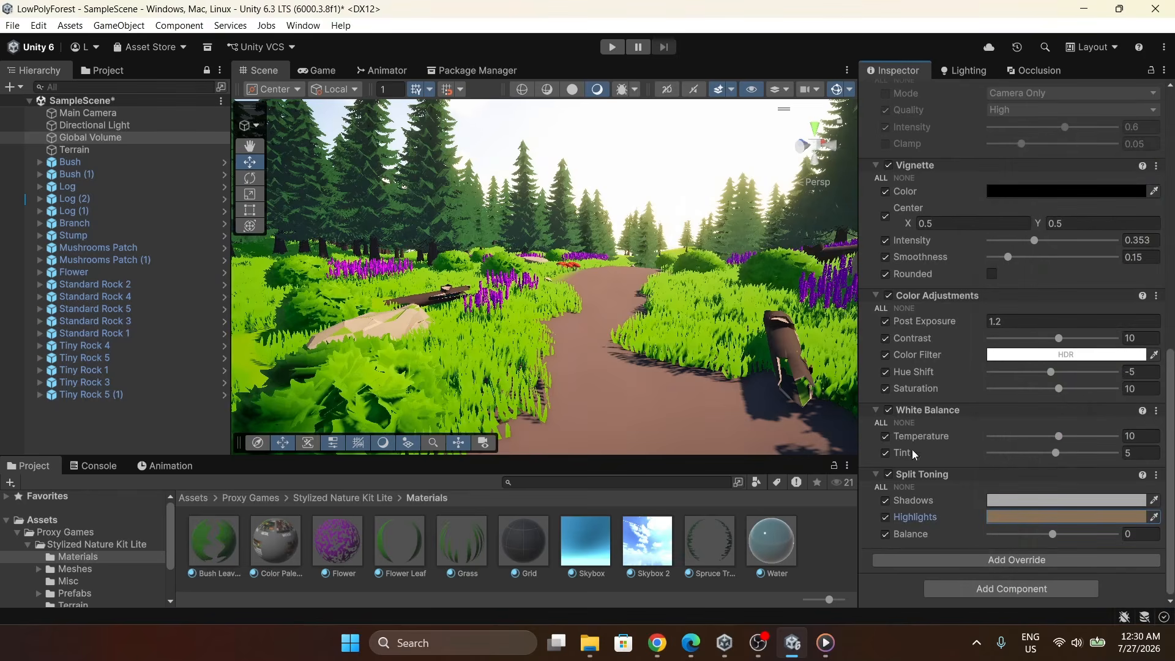
# Toggle the Split Toning override off and on to compare its effect on the scene.
pyautogui.click(892, 475)
pyautogui.click(892, 475)
pyautogui.click(892, 475)
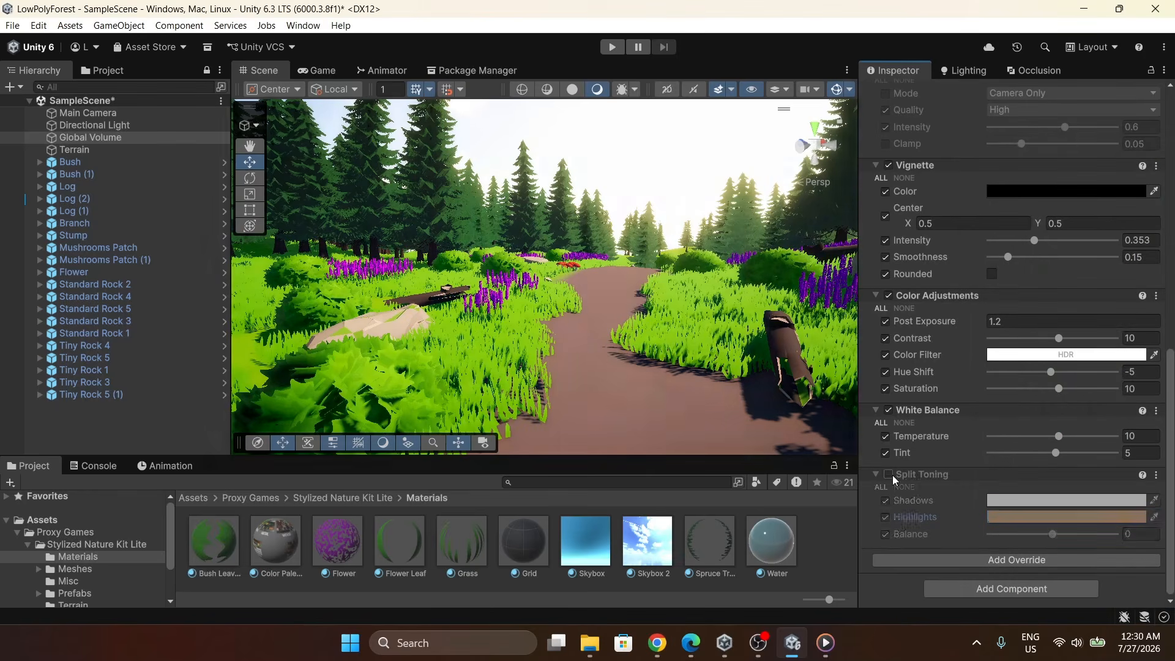
pyautogui.click(893, 475)
pyautogui.scroll(2, 696, 303)
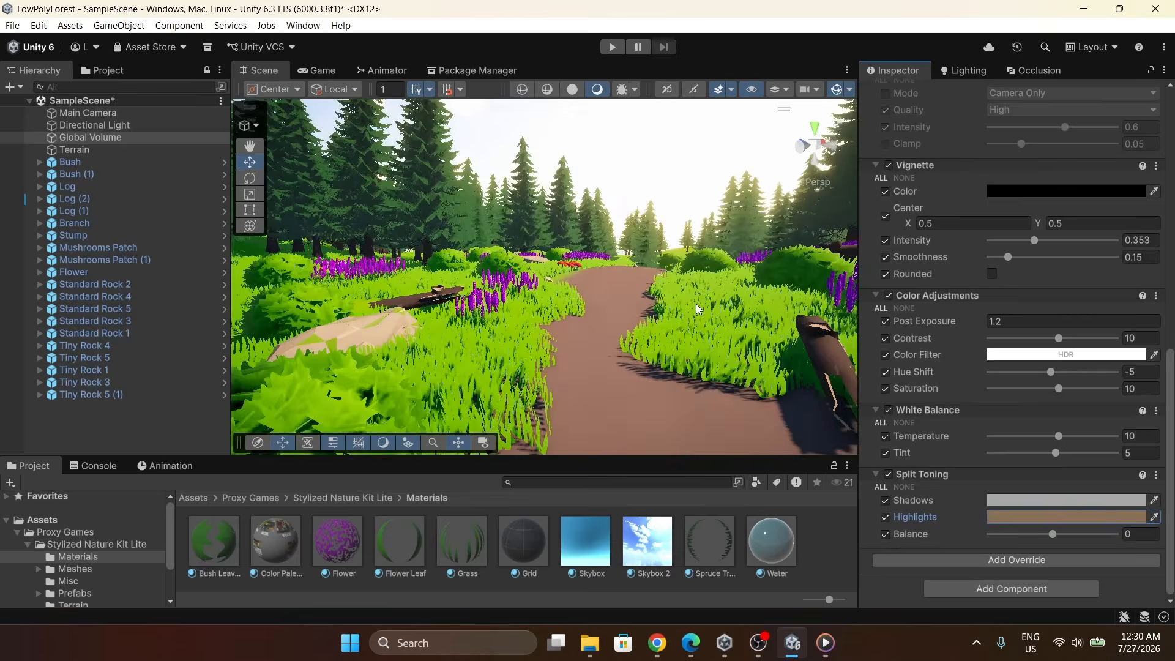
pyautogui.scroll(-2, 696, 303)
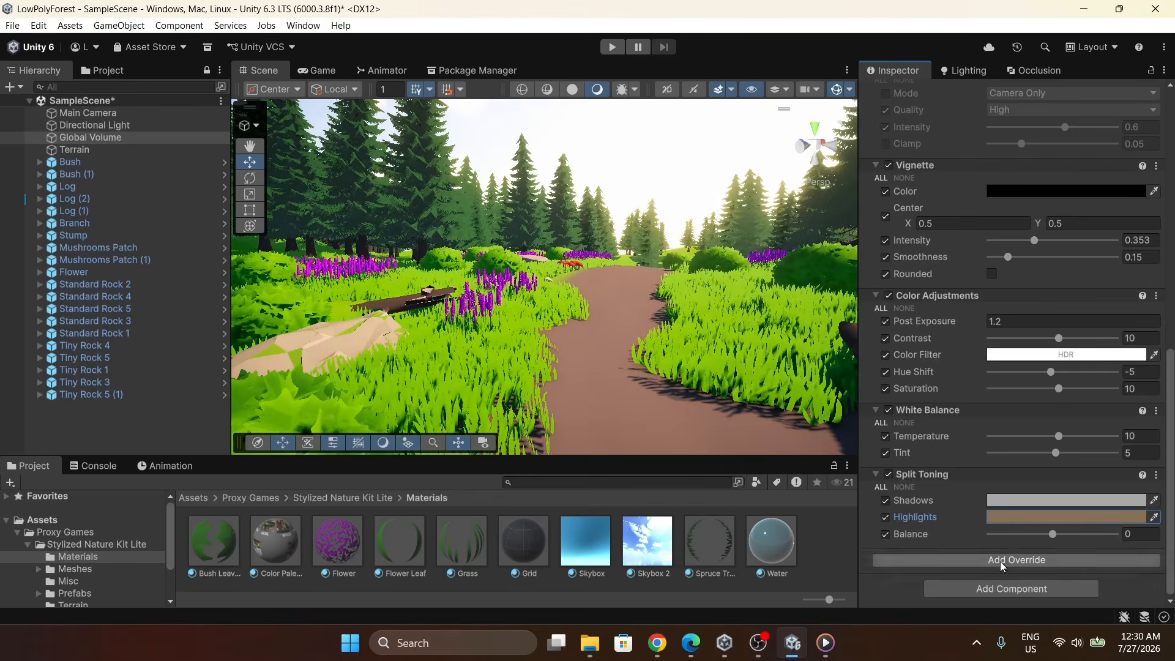
# Add a Lift Gamma Gain override and enable all of its properties.
pyautogui.click(1004, 559)
pyautogui.click(991, 395)
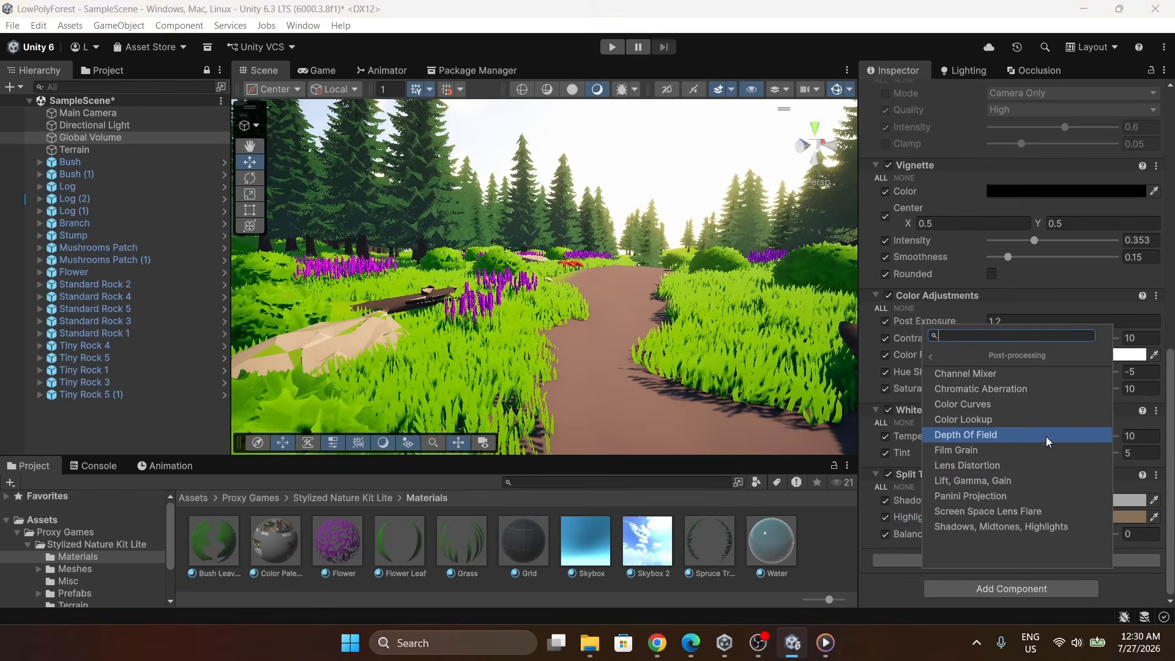
pyautogui.click(1021, 481)
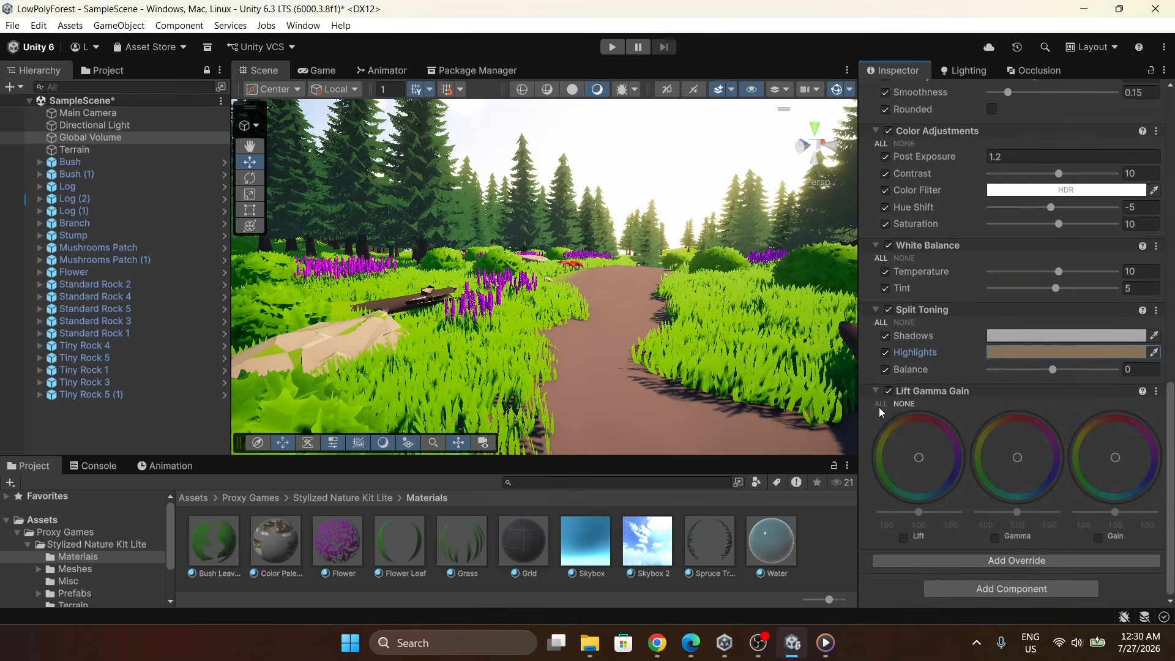
pyautogui.click(880, 405)
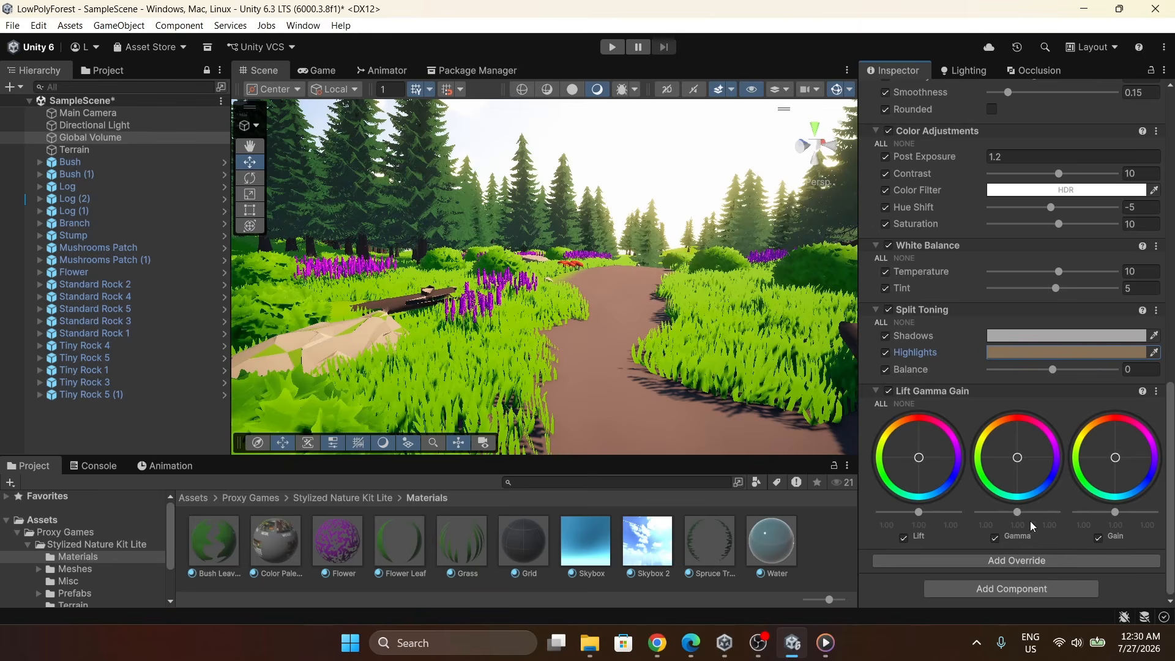
# Raise the Lift Gamma Gain gamma and gain sliders slightly.
pyautogui.moveTo(1020, 511); pyautogui.dragTo(1026, 512)
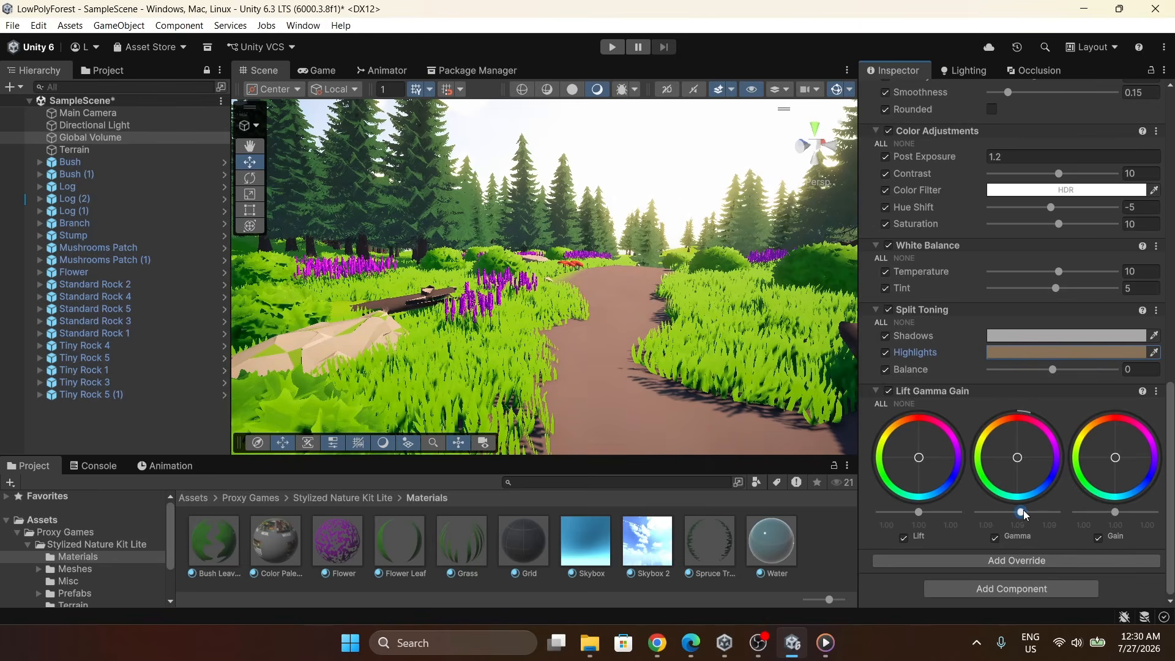
pyautogui.moveTo(1121, 511); pyautogui.dragTo(1120, 513)
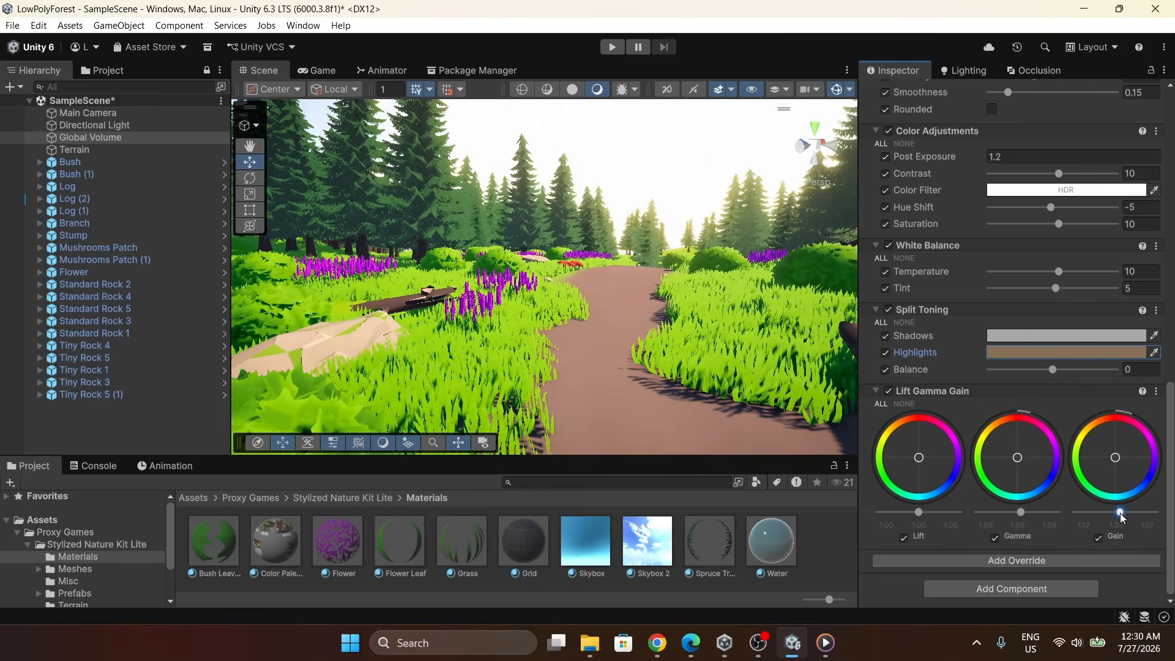
pyautogui.click(1017, 458)
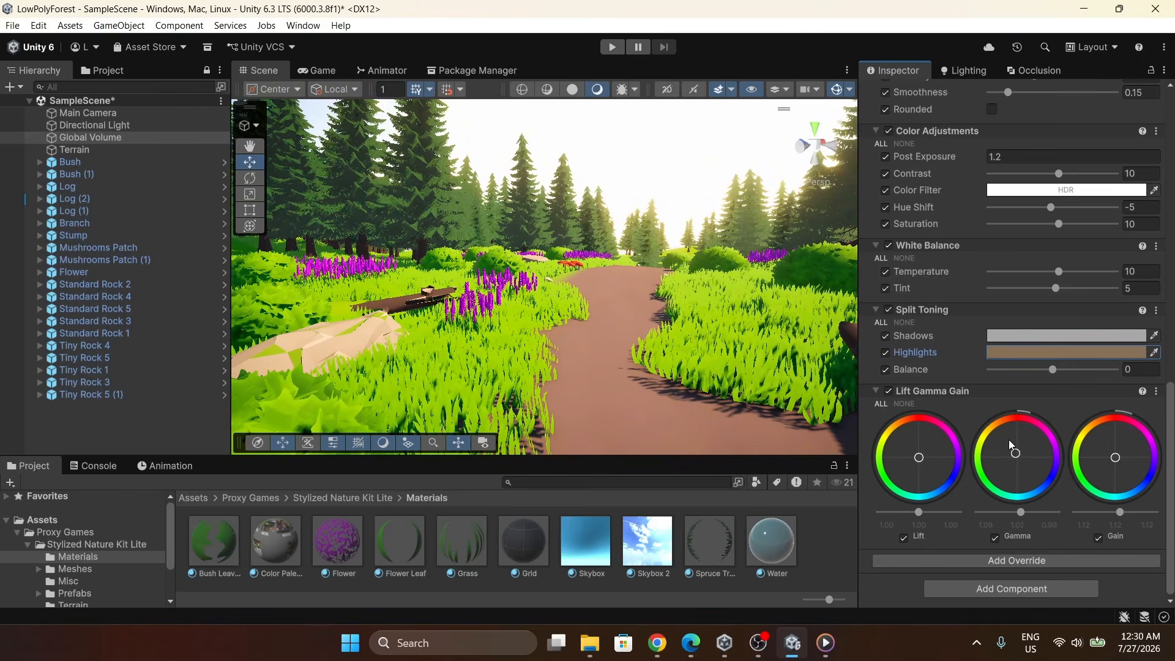
# Navigate the scene view to examine the forest path, pond and character.
pyautogui.moveTo(712, 230); pyautogui.dragTo(721, 338, button='right')
pyautogui.press('w')
pyautogui.scroll(9, 1025, 309)
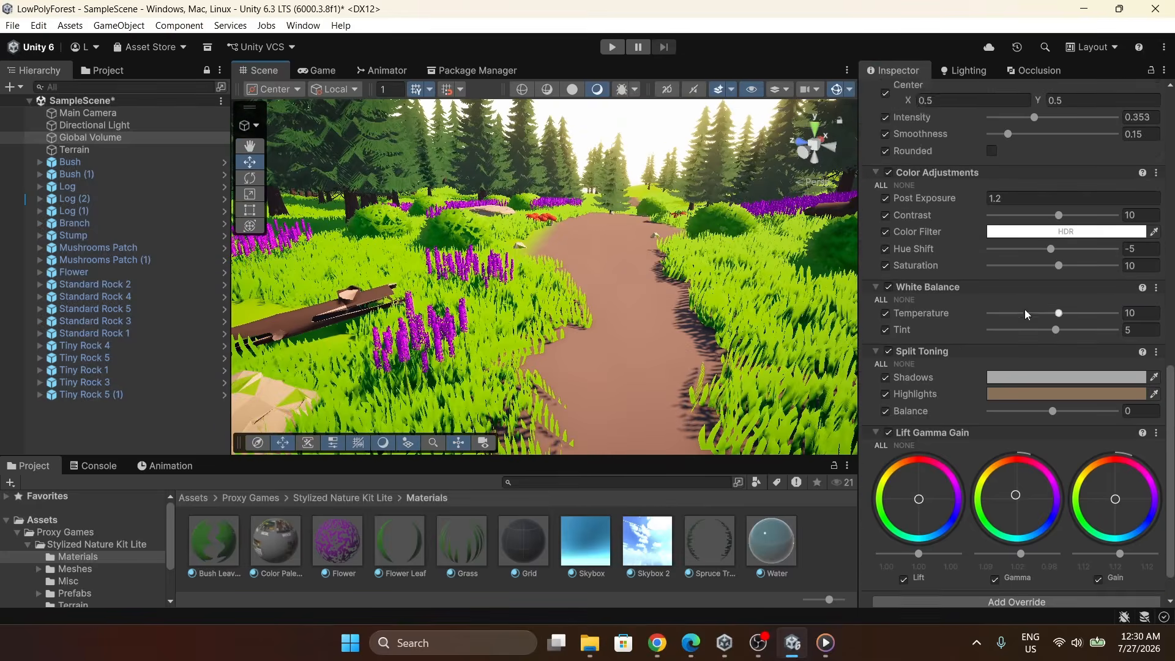
pyautogui.scroll(3, 967, 270)
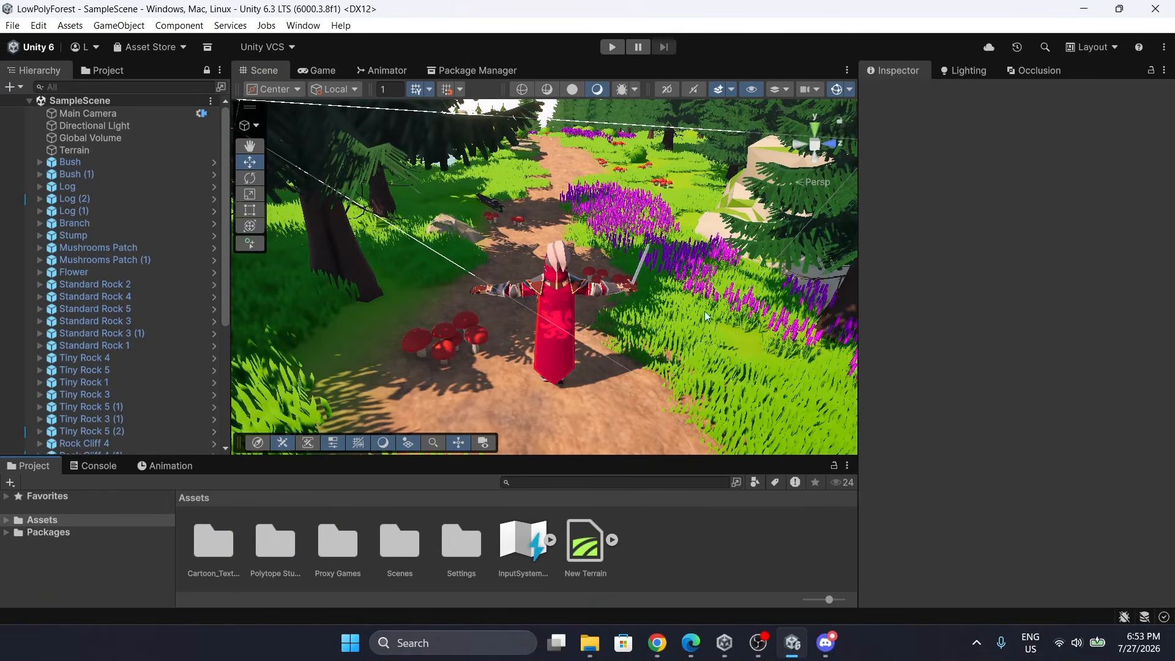
pyautogui.moveTo(634, 236); pyautogui.dragTo(675, 368, button='right')
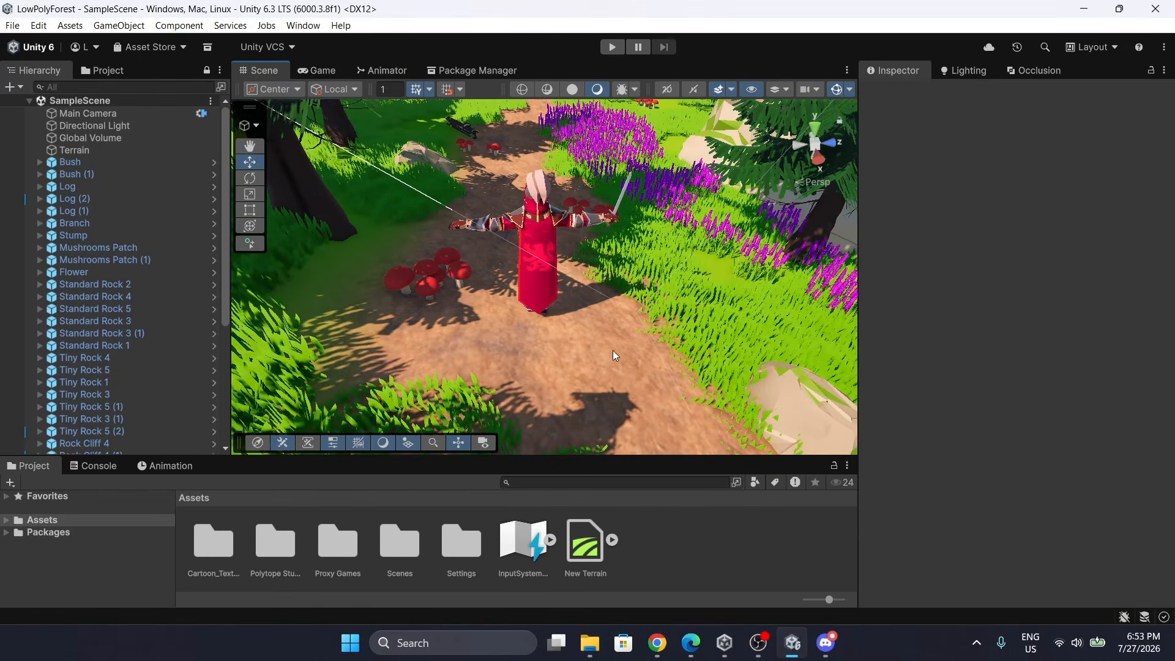
pyautogui.moveTo(613, 351); pyautogui.dragTo(585, 302, button='right')
pyautogui.moveTo(666, 352); pyautogui.dragTo(578, 323, button='right')
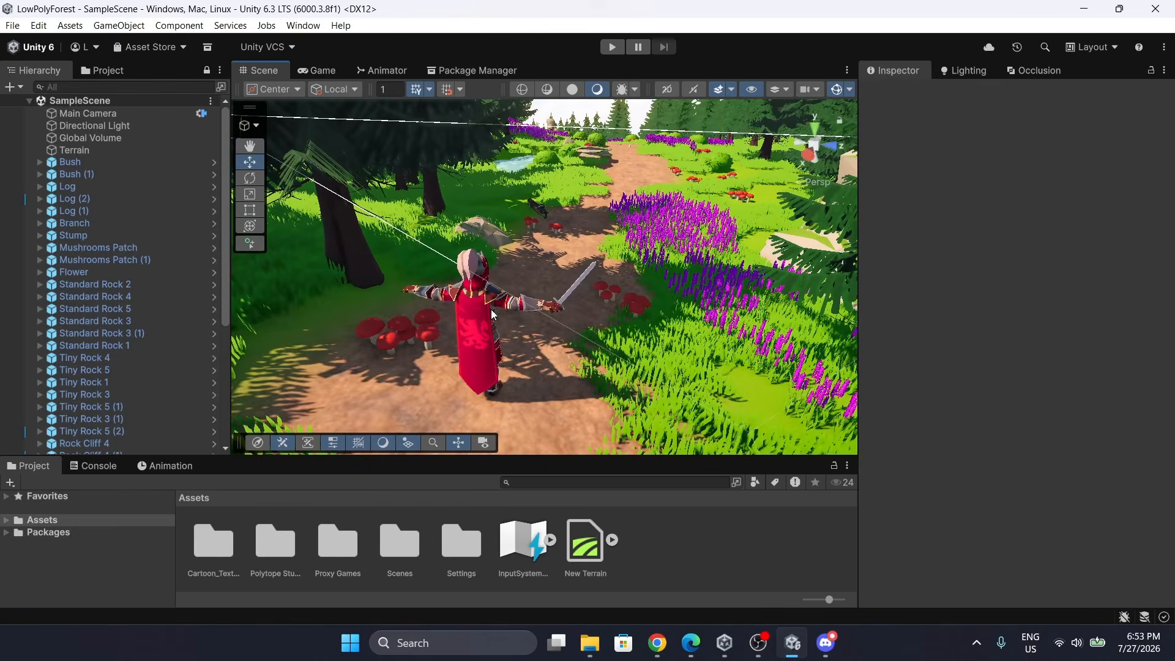
pyautogui.moveTo(541, 313); pyautogui.dragTo(573, 229, button='right')
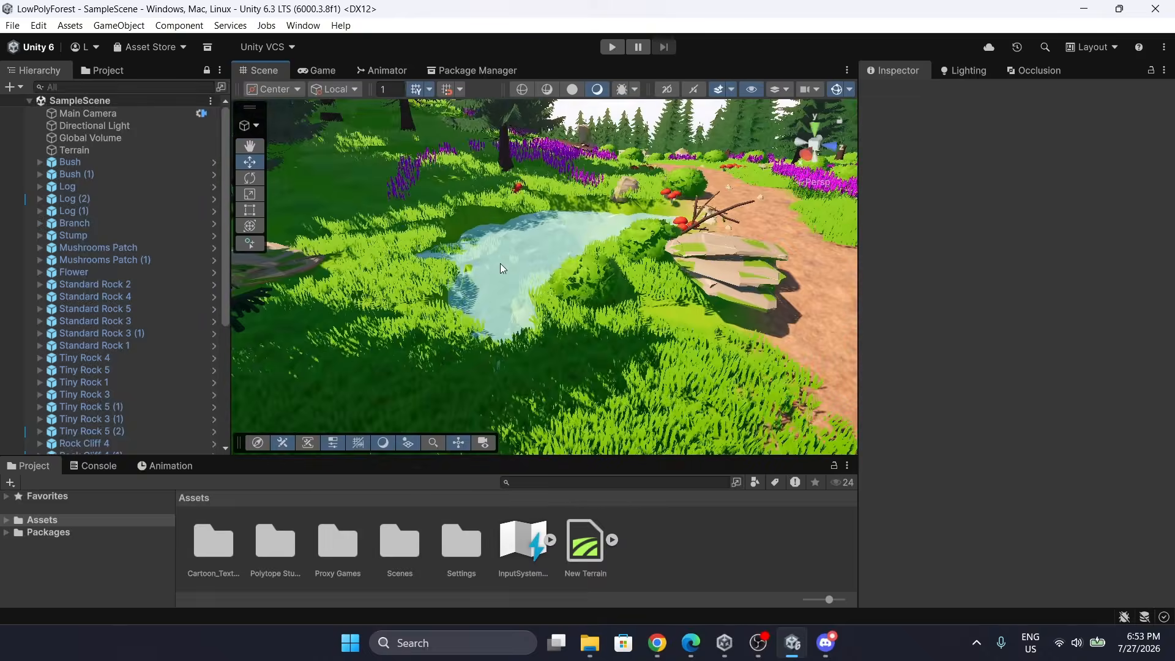
pyautogui.moveTo(508, 277); pyautogui.dragTo(625, 73, button='right')
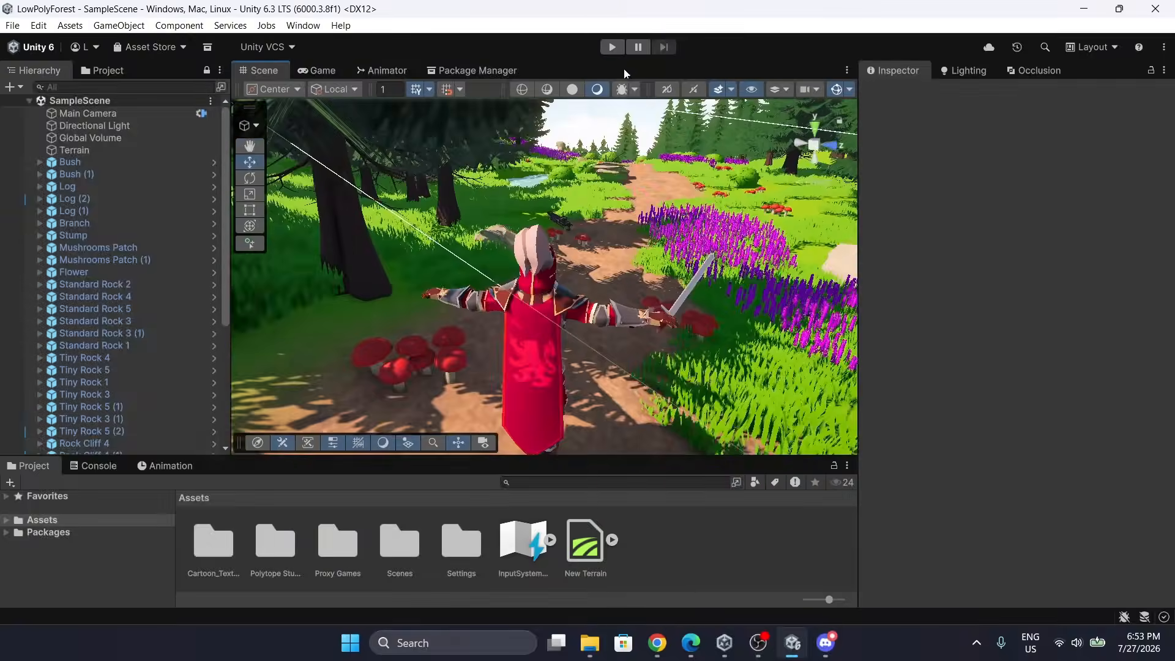
# Enter Play mode and walk the character along the forest path to test the scene.
pyautogui.click(613, 47)
pyautogui.press('w')
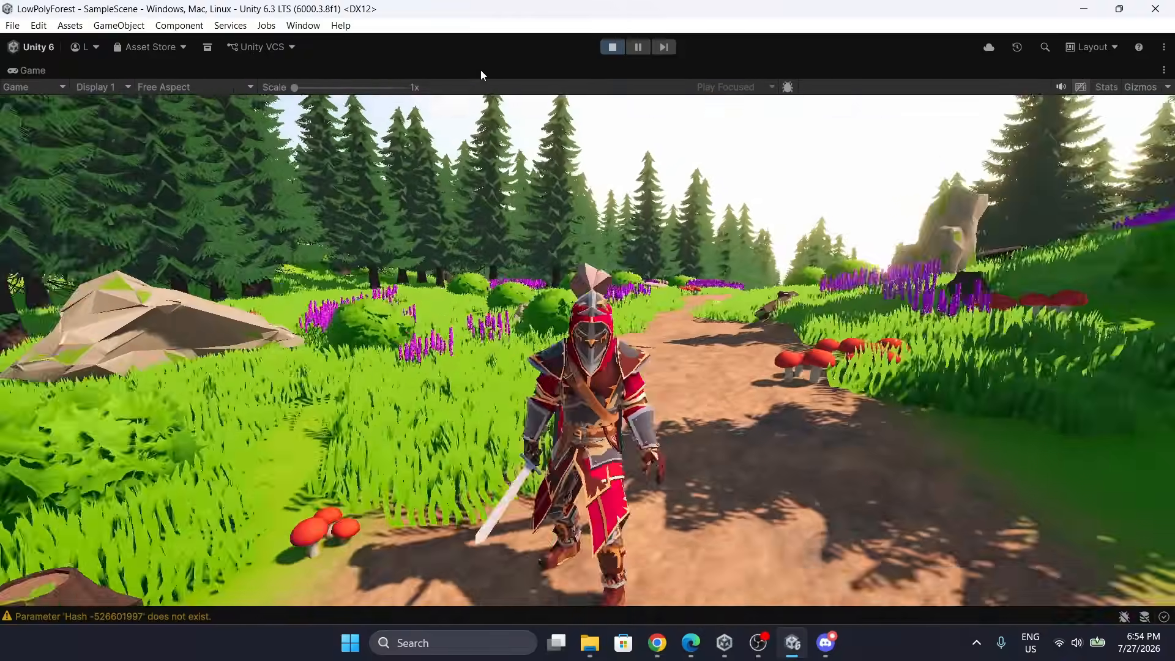
pyautogui.press('w')
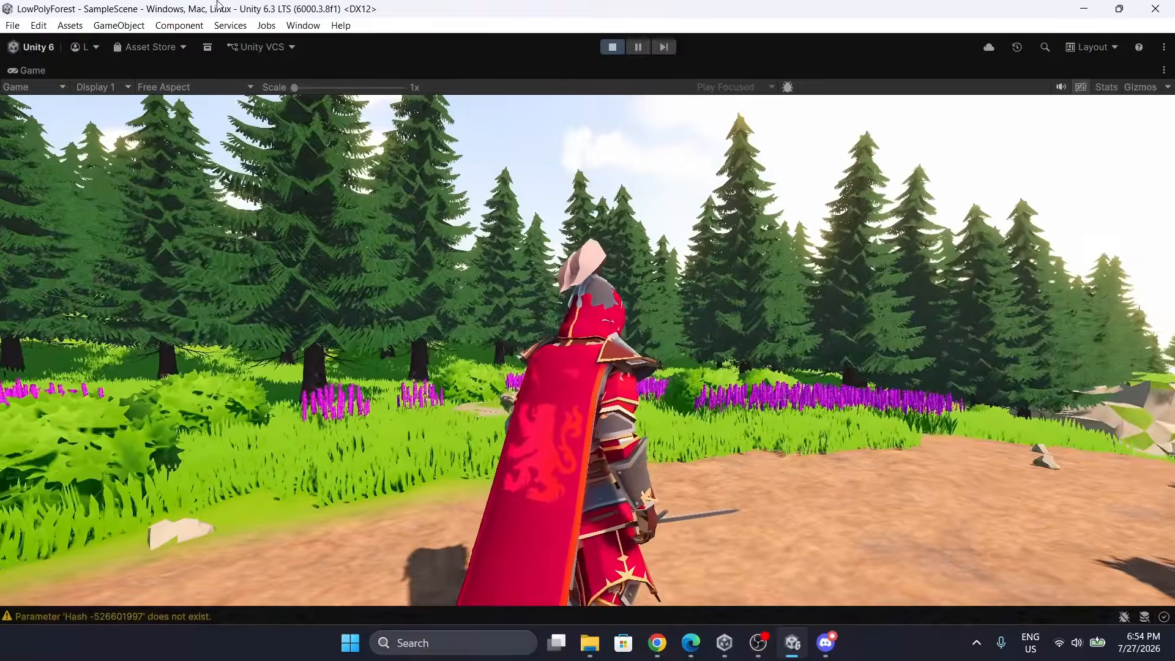
pyautogui.press('d')
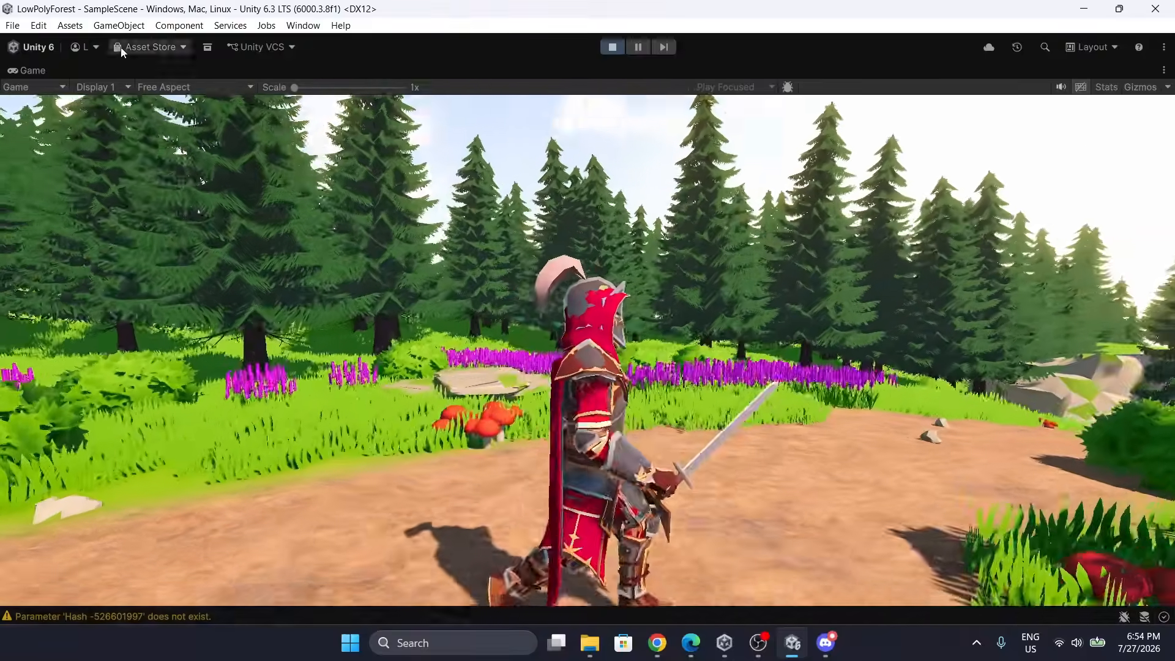
pyautogui.press('w')
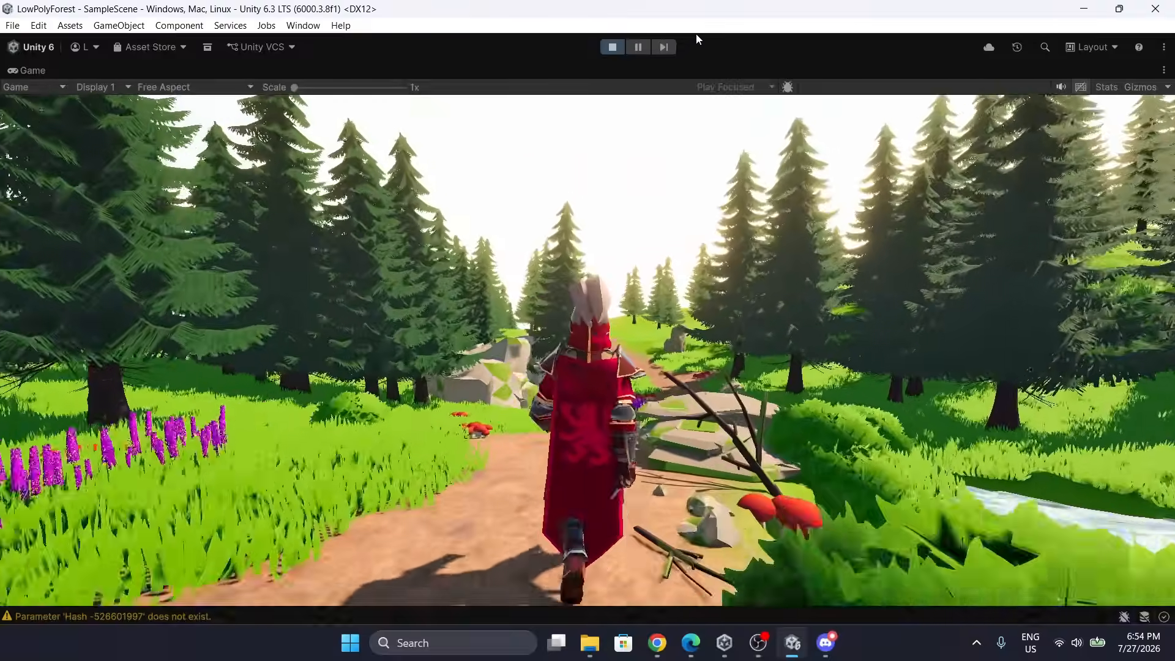
pyautogui.press('d')
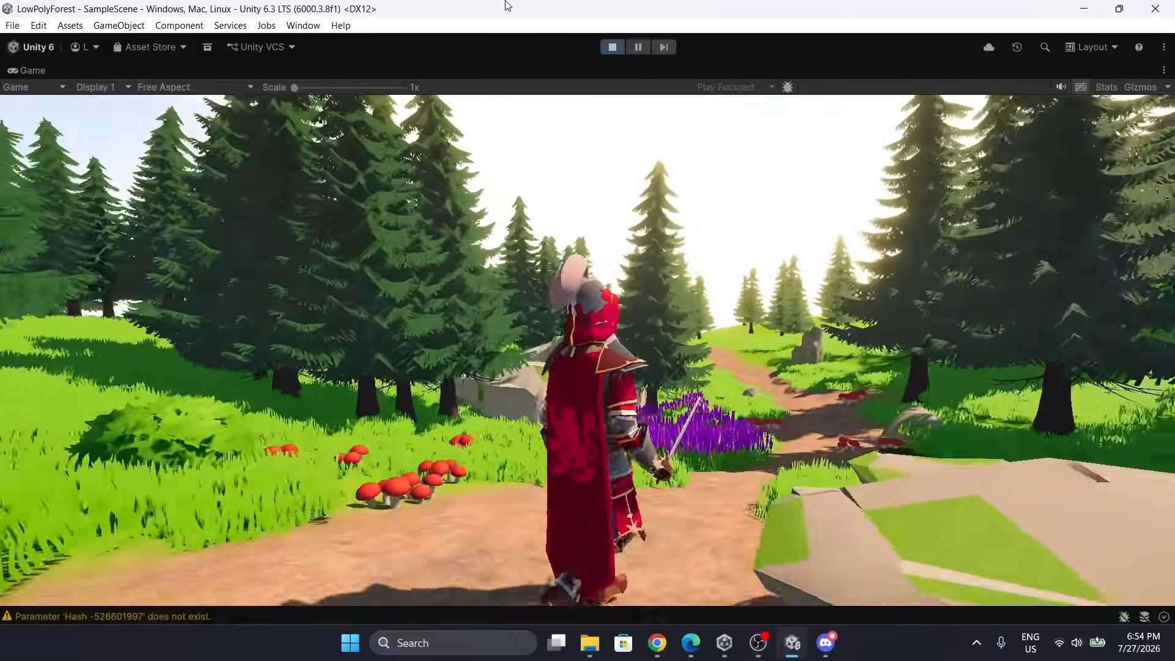
pyautogui.press('w')
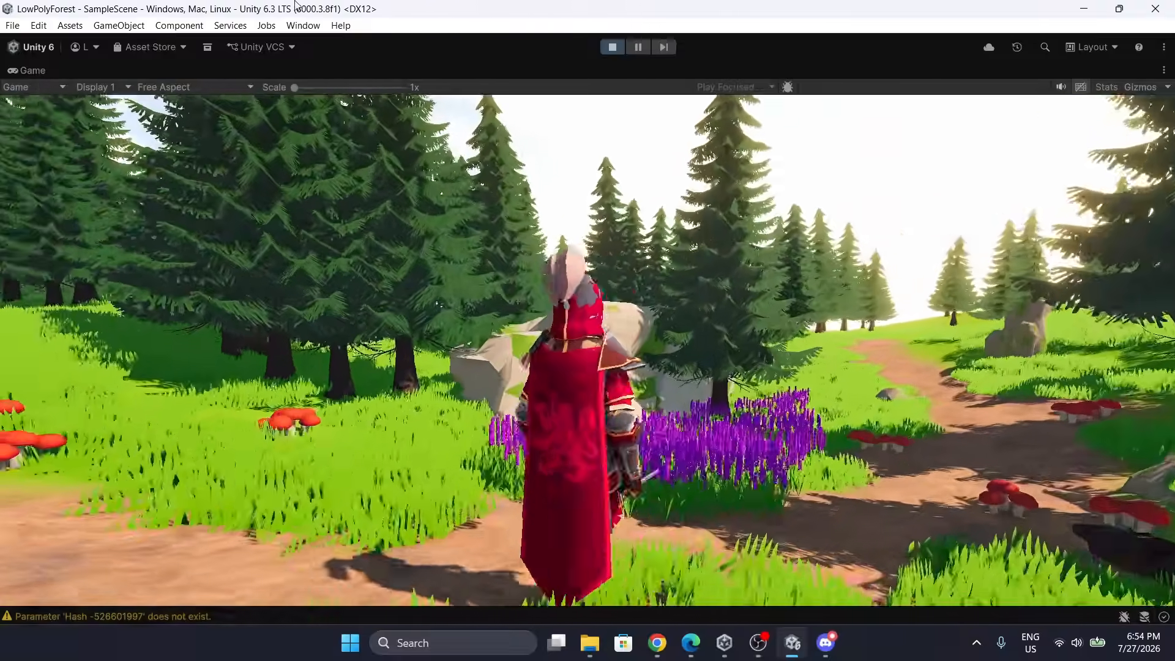